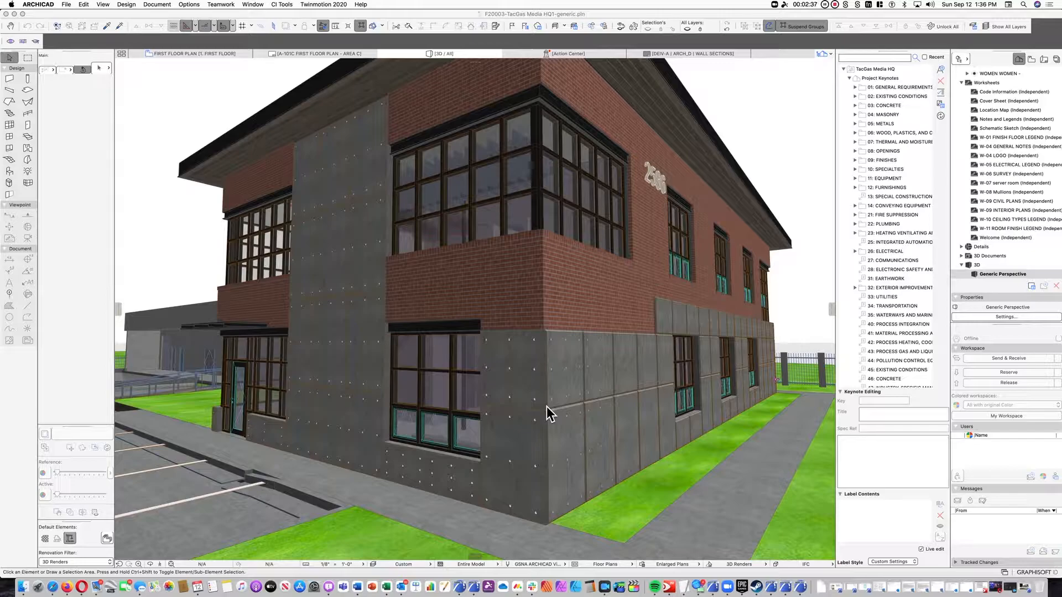
Select the concrete tie panel beside the ground-floor corner window and look up the PARAM-O commands for library objects
{"action": "left_click", "coordinate": [532, 377]}
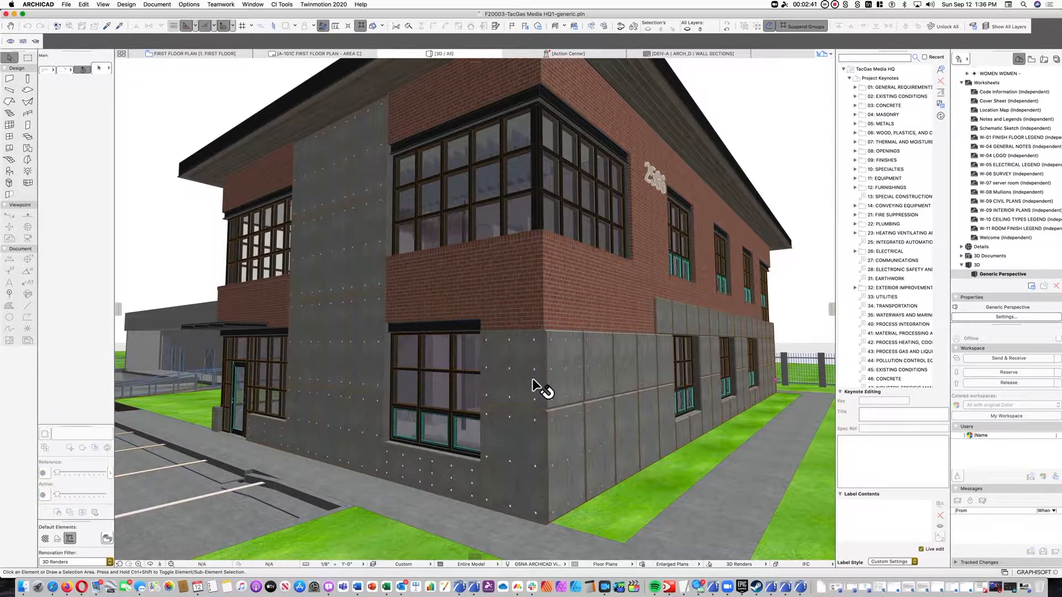
{"action": "left_click", "coordinate": [532, 381]}
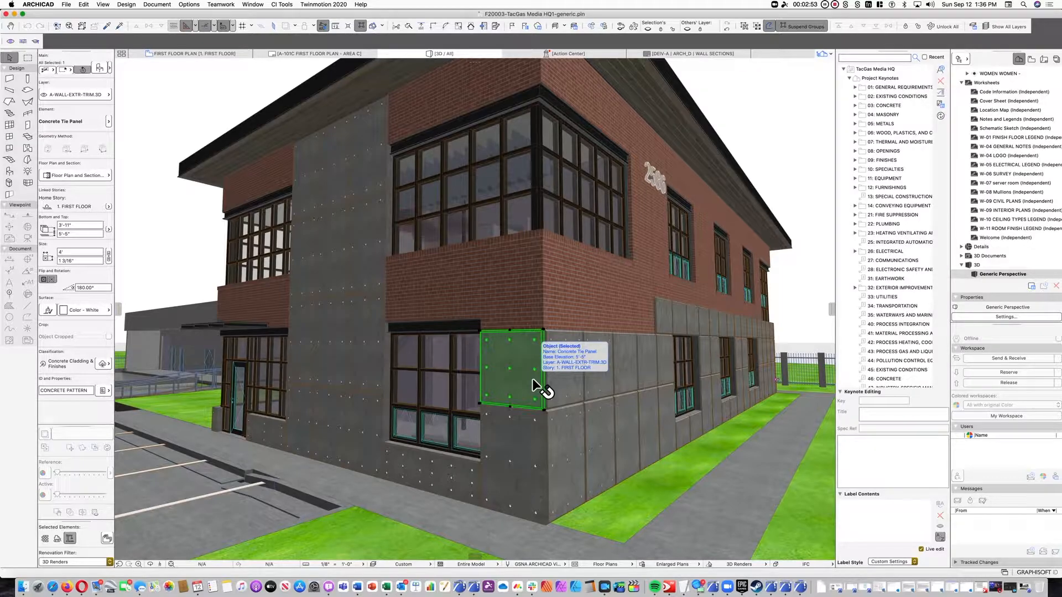
{"action": "left_click", "coordinate": [66, 5]}
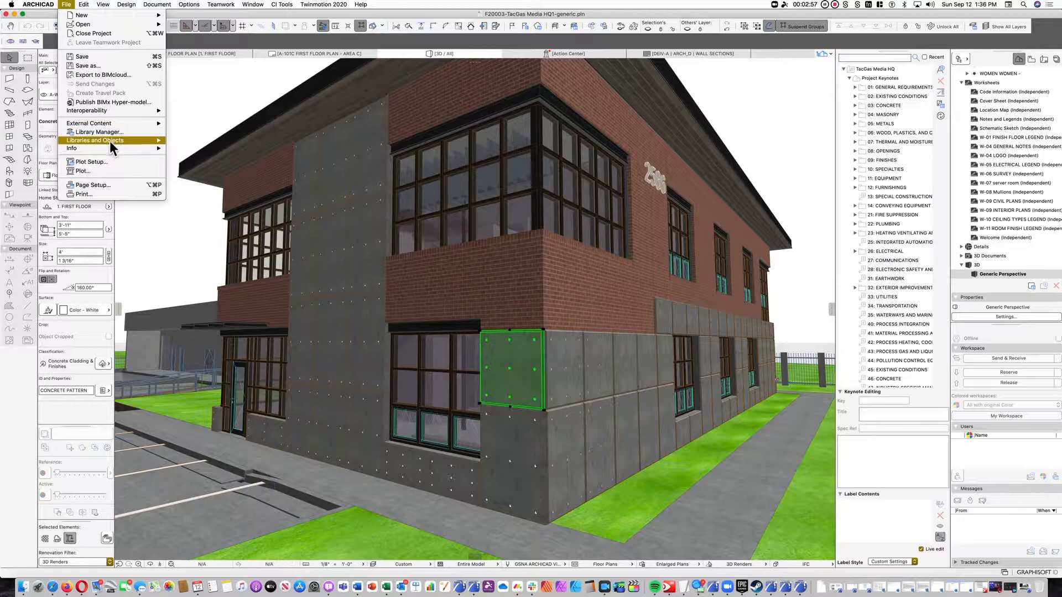
{"action": "mouse_move", "coordinate": [111, 140]}
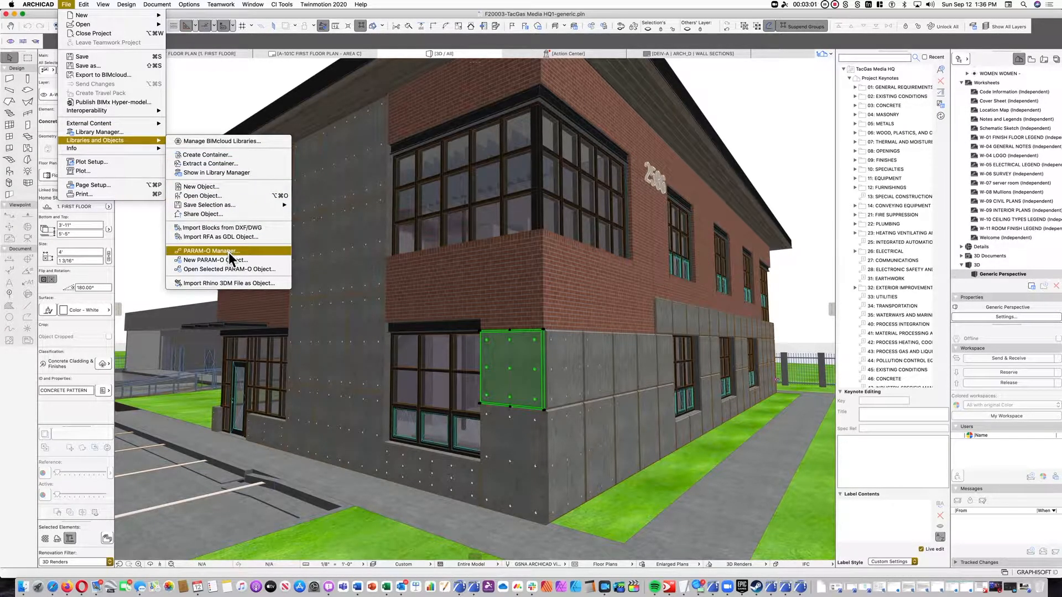
{"action": "left_click", "coordinate": [532, 352]}
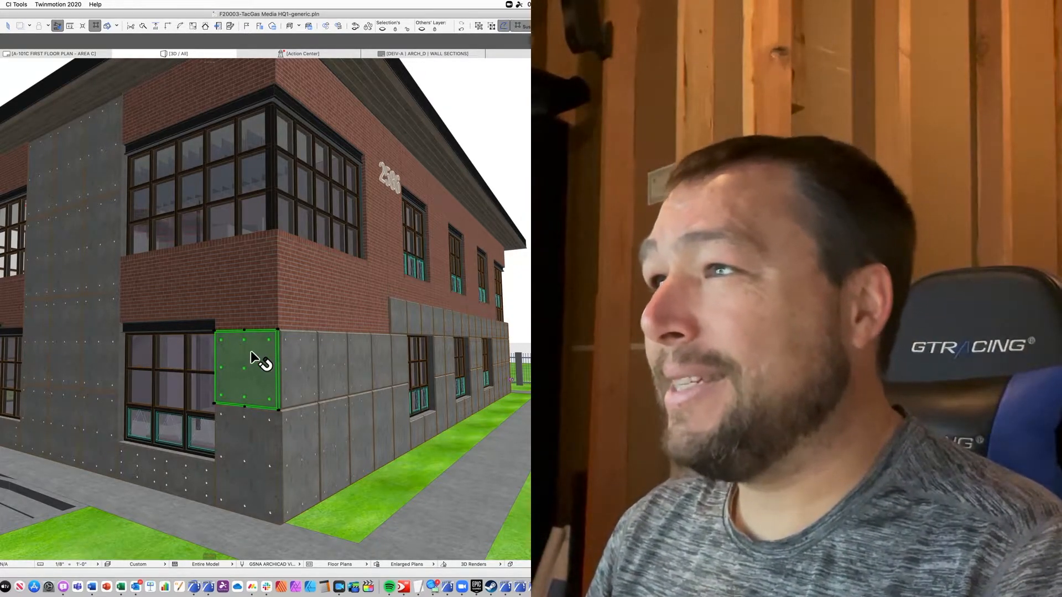
Select individual concrete tie panels in the raised band on the building's side wall to inspect them
{"action": "mouse_move", "coordinate": [250, 354]}
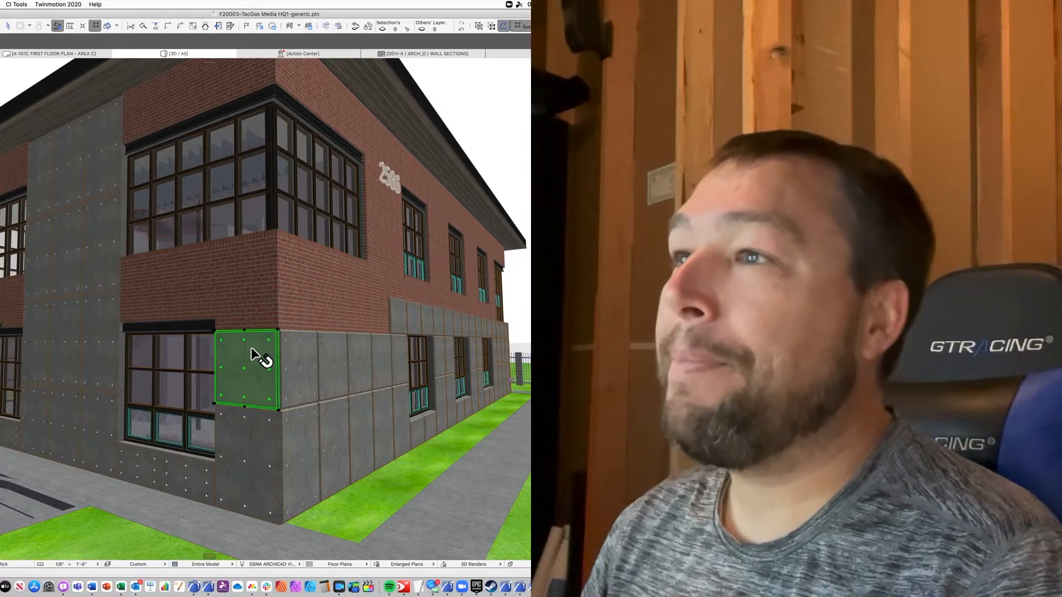
{"action": "left_click", "coordinate": [436, 325]}
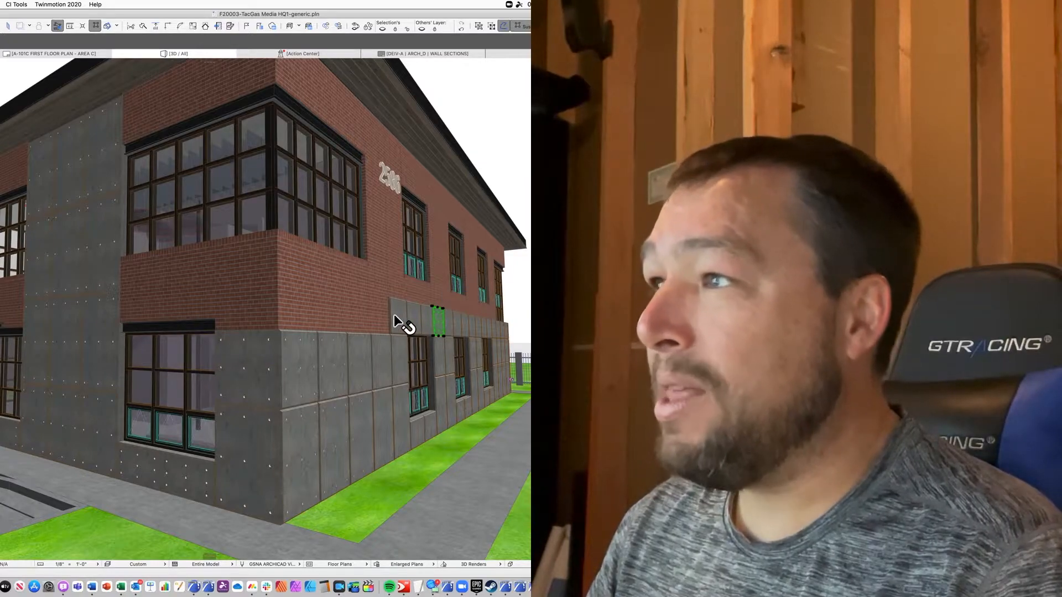
{"action": "left_click", "coordinate": [394, 315]}
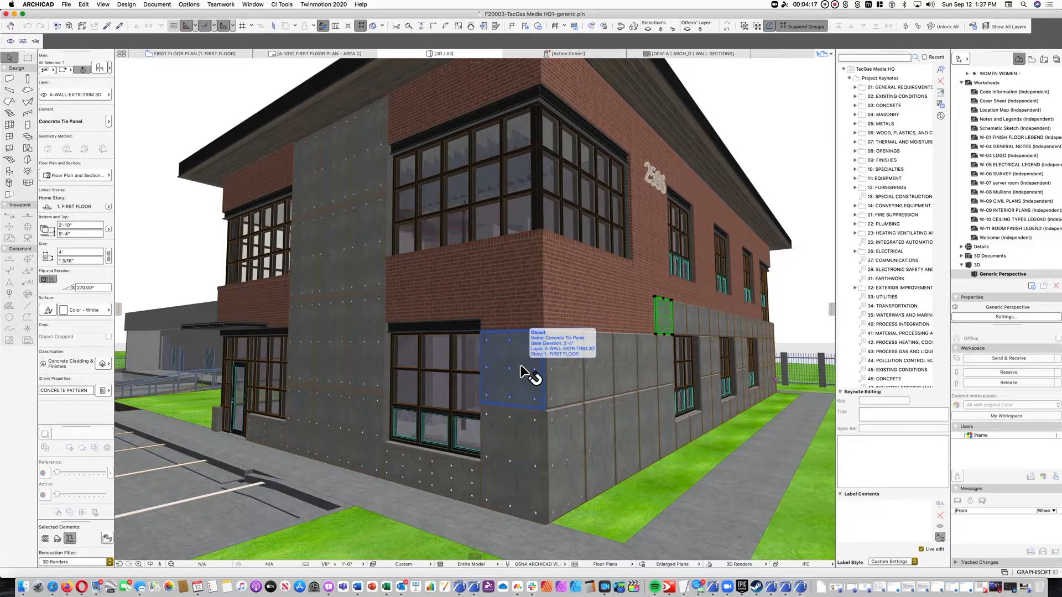
Switch to the exteriorcladding project showing the multi-storey building in 3D
{"action": "key", "text": "ctrl+Up"}
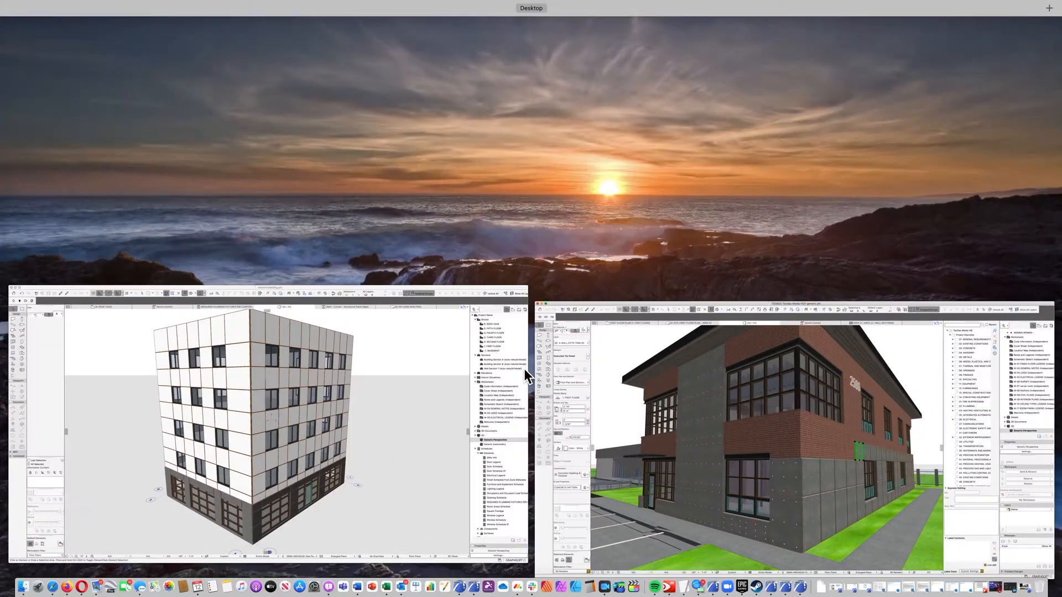
{"action": "left_click", "coordinate": [396, 366]}
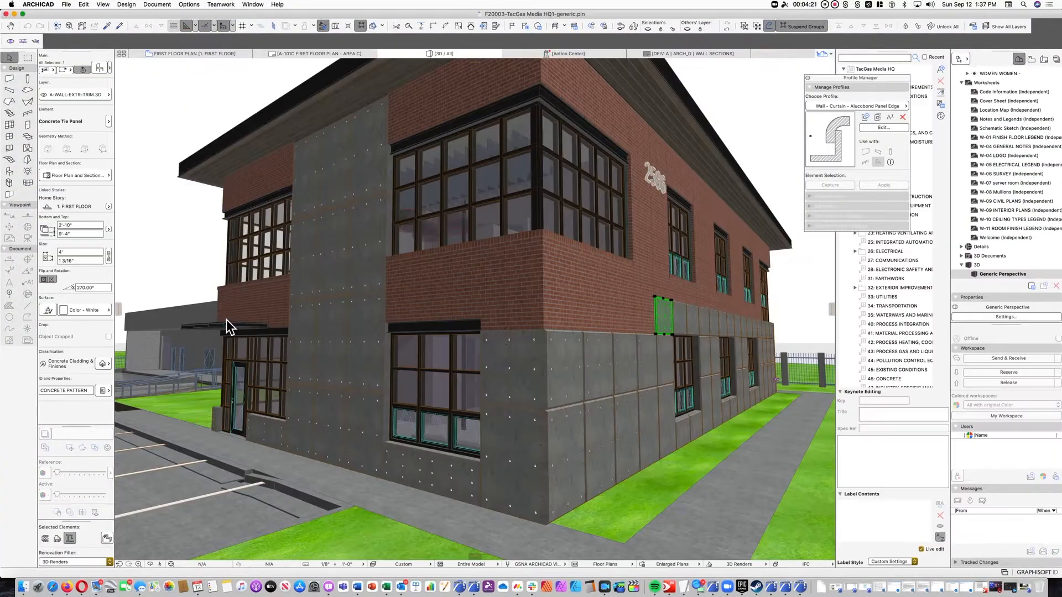
{"action": "key", "text": "ctrl+Up"}
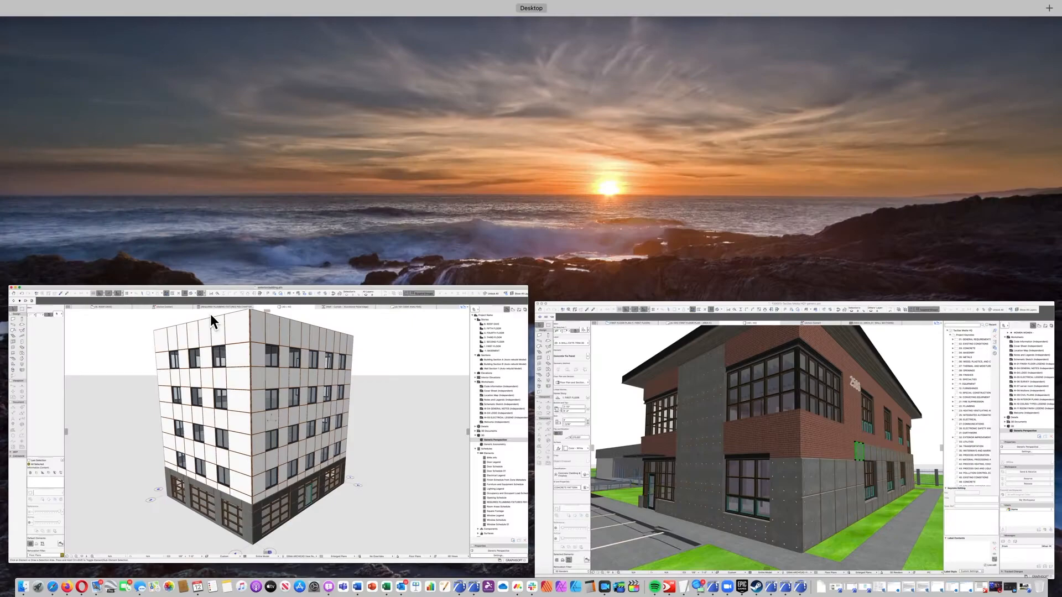
{"action": "left_click", "coordinate": [562, 402]}
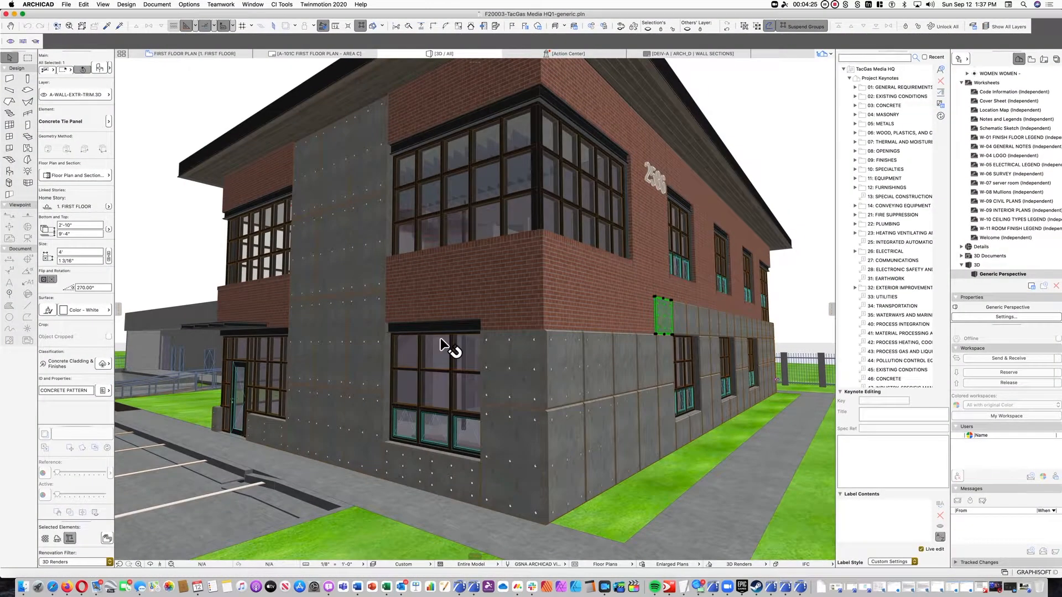
{"action": "key", "text": "ctrl+Up"}
{"action": "left_click", "coordinate": [390, 341]}
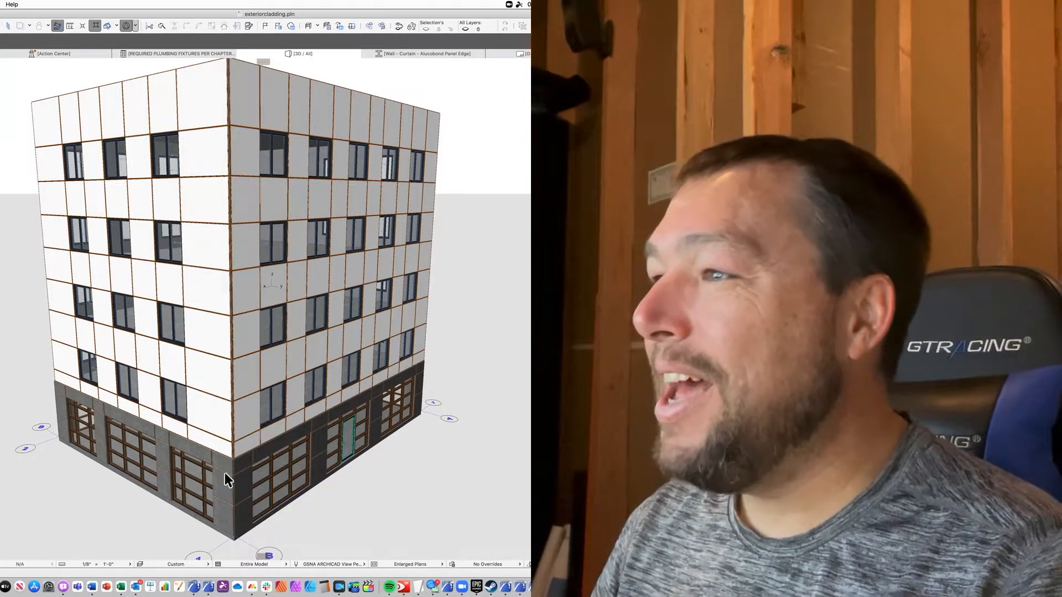
Examine the building corner where the white panel cladding meets the dark concrete base, and identify the cladding's element type
{"action": "scroll", "coordinate": [243, 506], "scroll_direction": "up", "scroll_amount": 10}
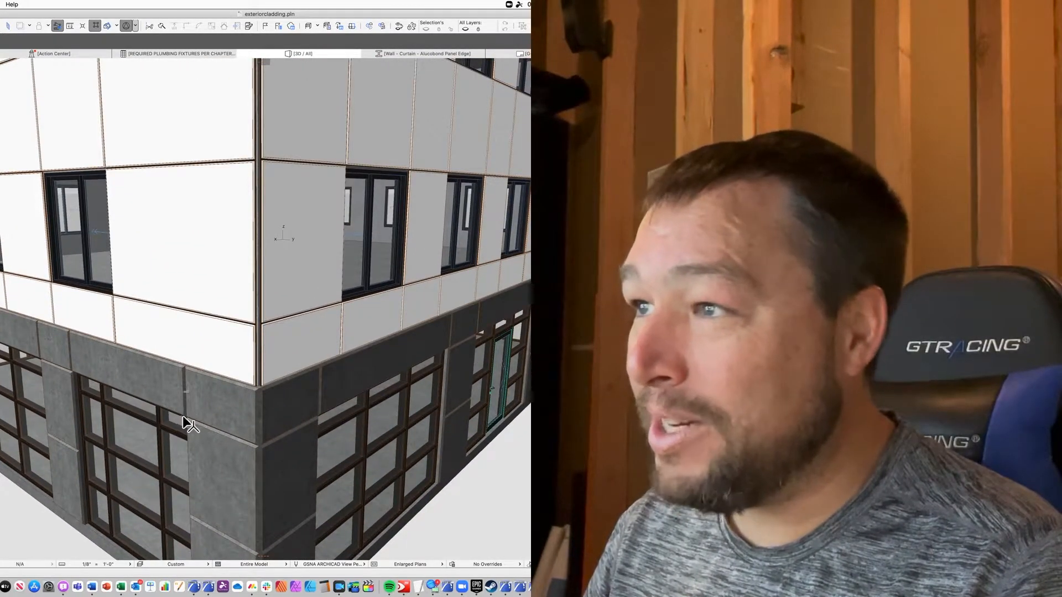
{"action": "mouse_move", "coordinate": [200, 411]}
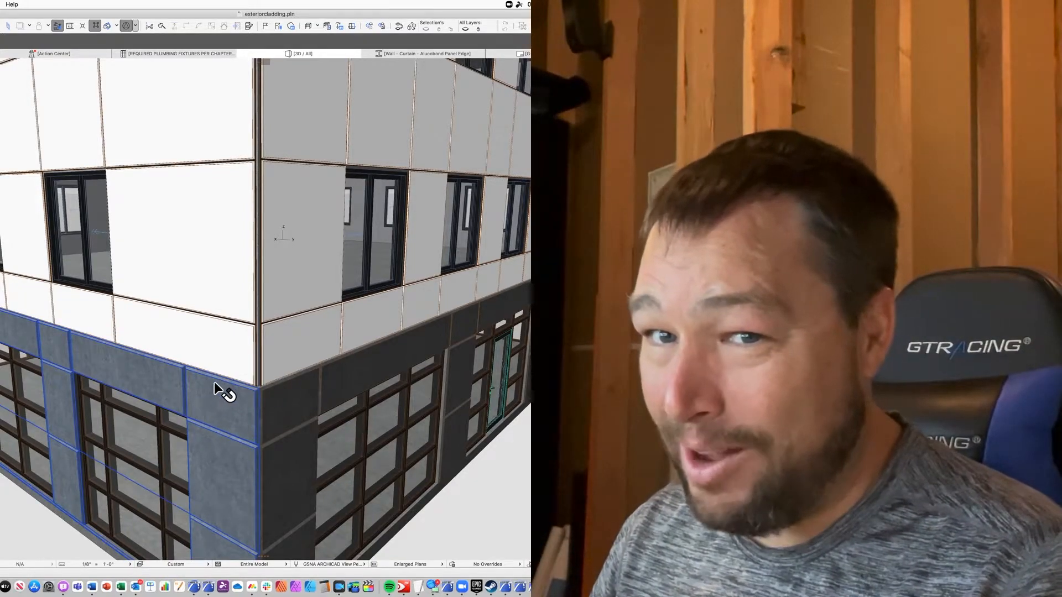
{"action": "middle_click_drag", "start_coordinate": [211, 222], "coordinate": [213, 407]}
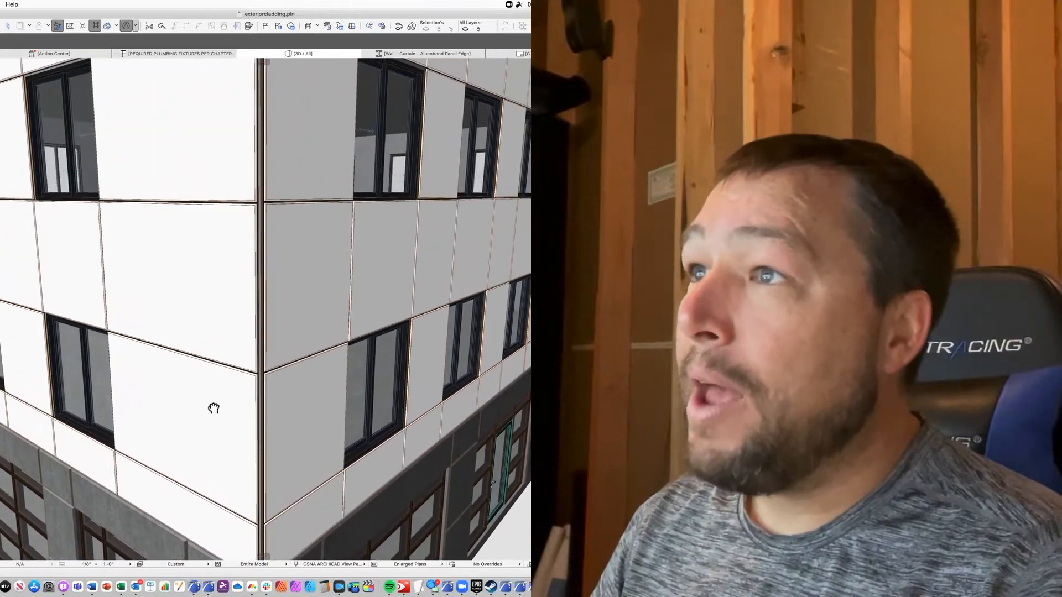
{"action": "mouse_move", "coordinate": [204, 367]}
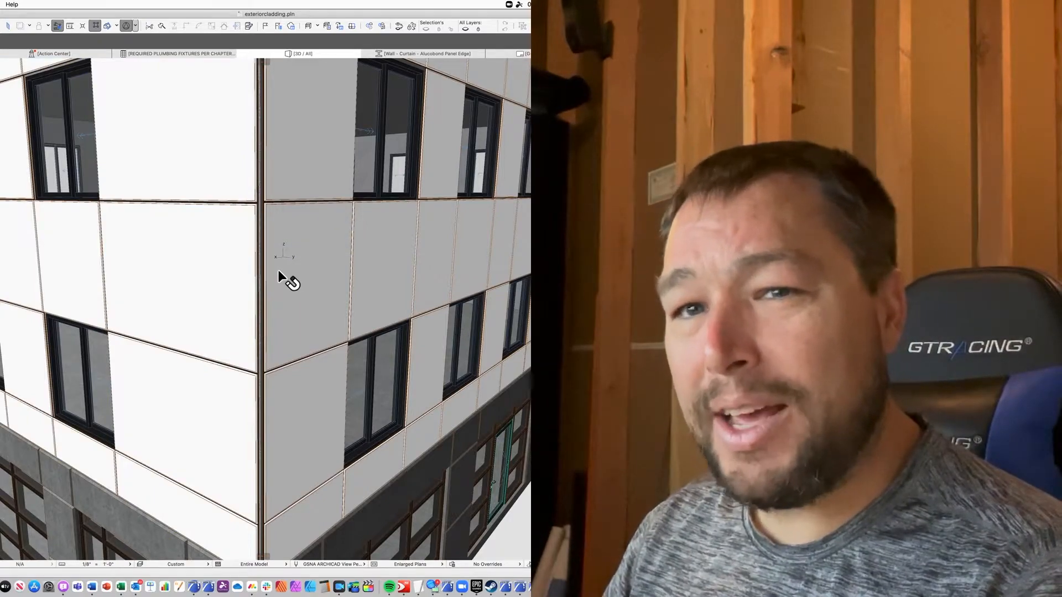
{"action": "mouse_move", "coordinate": [277, 270]}
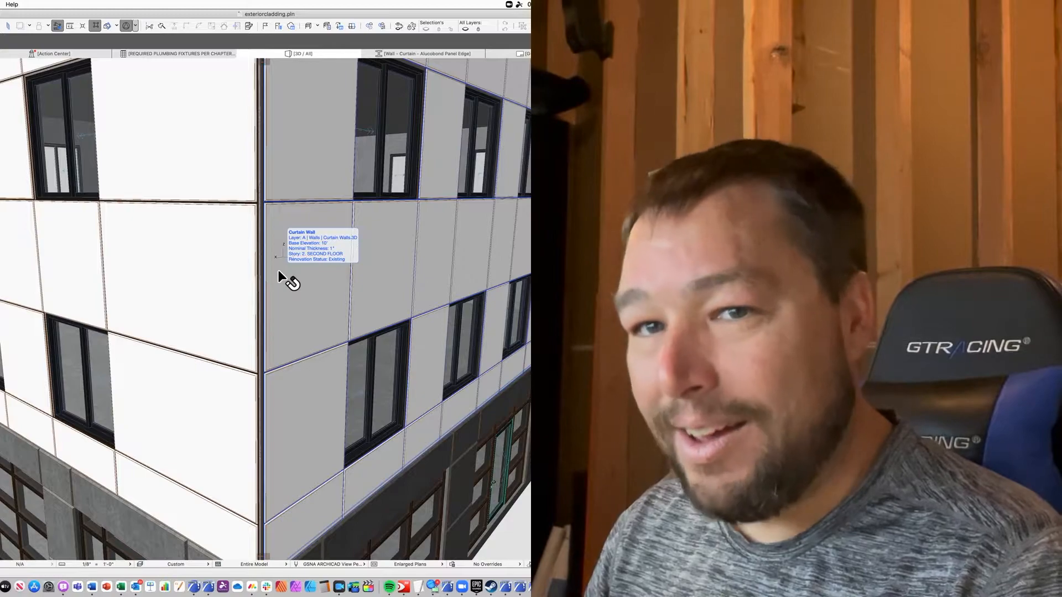
Select the ground-floor concrete panel curtain wall on the facade without the door and inspect its corner at the base
{"action": "scroll", "coordinate": [237, 259], "scroll_direction": "down", "scroll_amount": 2}
{"action": "scroll", "coordinate": [234, 259], "scroll_direction": "down", "scroll_amount": 1}
{"action": "middle_click_drag", "start_coordinate": [204, 344], "coordinate": [178, 205]}
{"action": "left_click", "coordinate": [202, 393]}
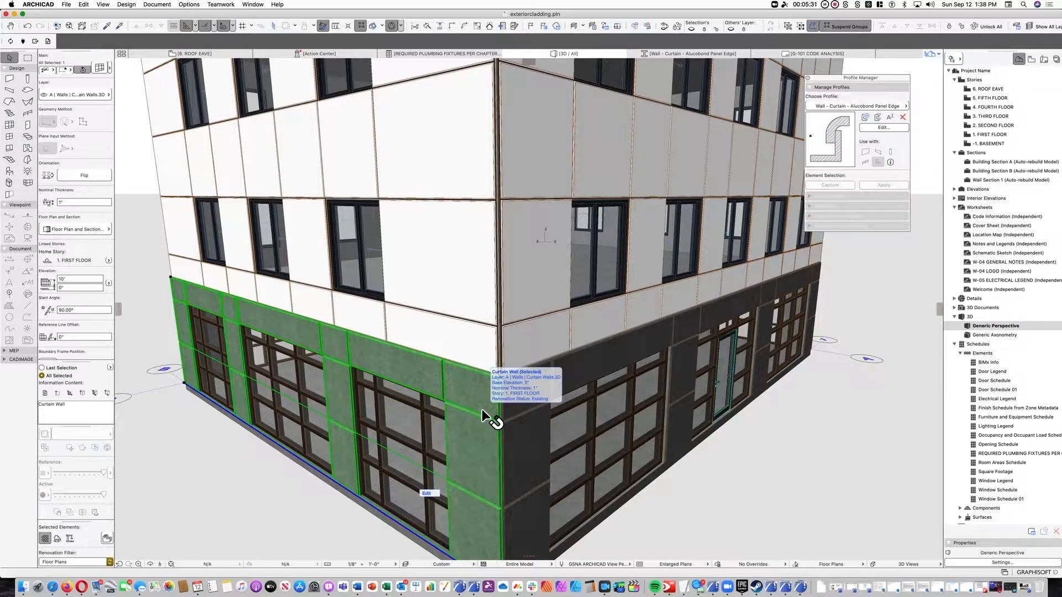
{"action": "middle_click_drag", "start_coordinate": [472, 397], "coordinate": [466, 300]}
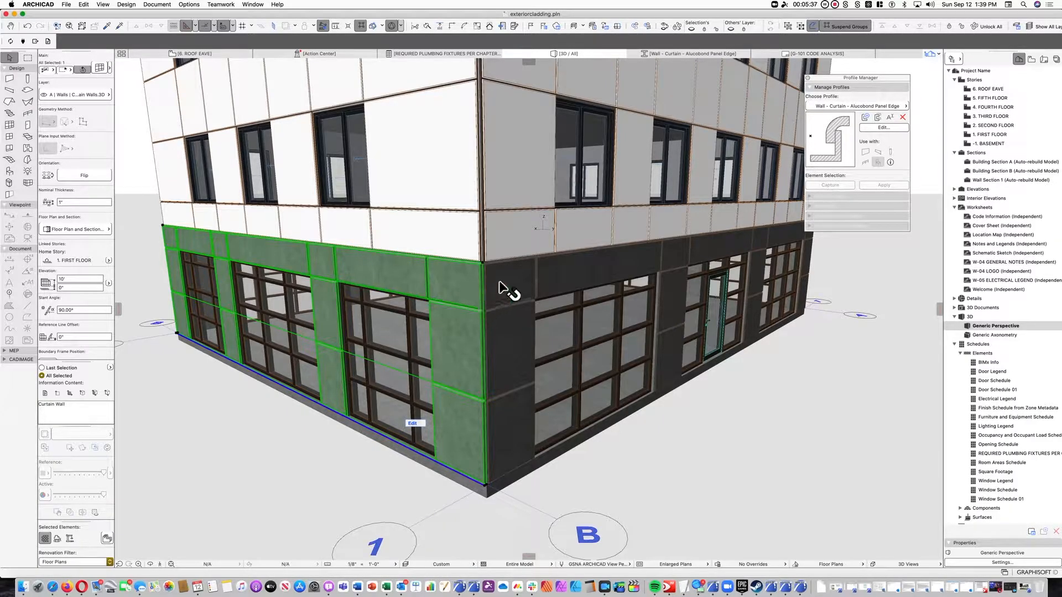
Select the upper-floor panel curtain wall on the door side and examine its panel edges and joints close up at the building corner
{"action": "left_click", "coordinate": [508, 221]}
{"action": "scroll", "coordinate": [509, 220], "scroll_direction": "up", "scroll_amount": 8}
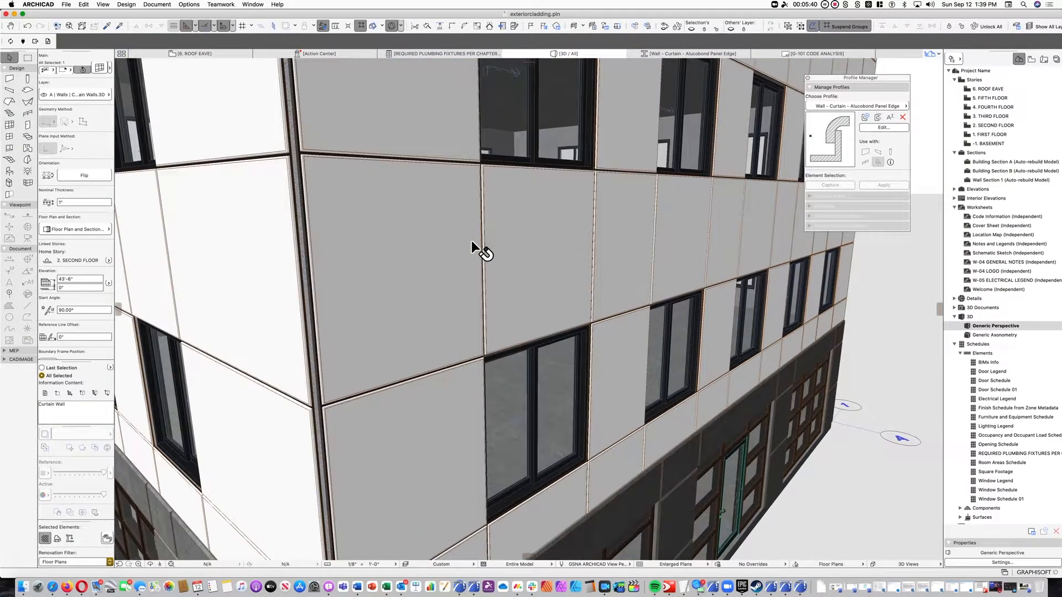
{"action": "scroll", "coordinate": [471, 241], "scroll_direction": "up", "scroll_amount": 5}
{"action": "middle_click_drag", "start_coordinate": [239, 122], "coordinate": [312, 226]}
{"action": "scroll", "coordinate": [243, 185], "scroll_direction": "up", "scroll_amount": 10}
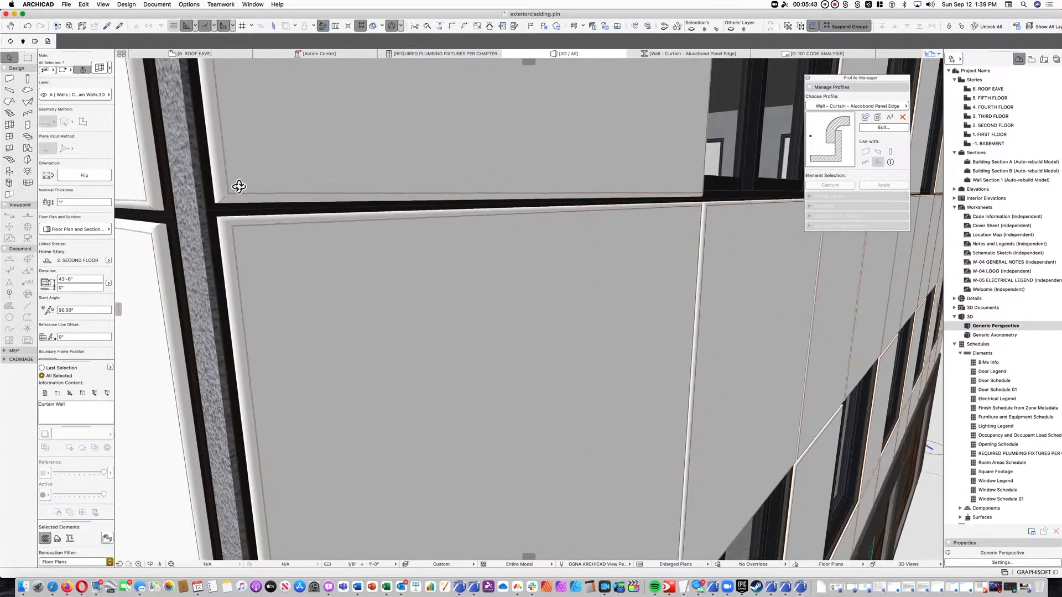
{"action": "scroll", "coordinate": [258, 188], "scroll_direction": "down", "scroll_amount": 5}
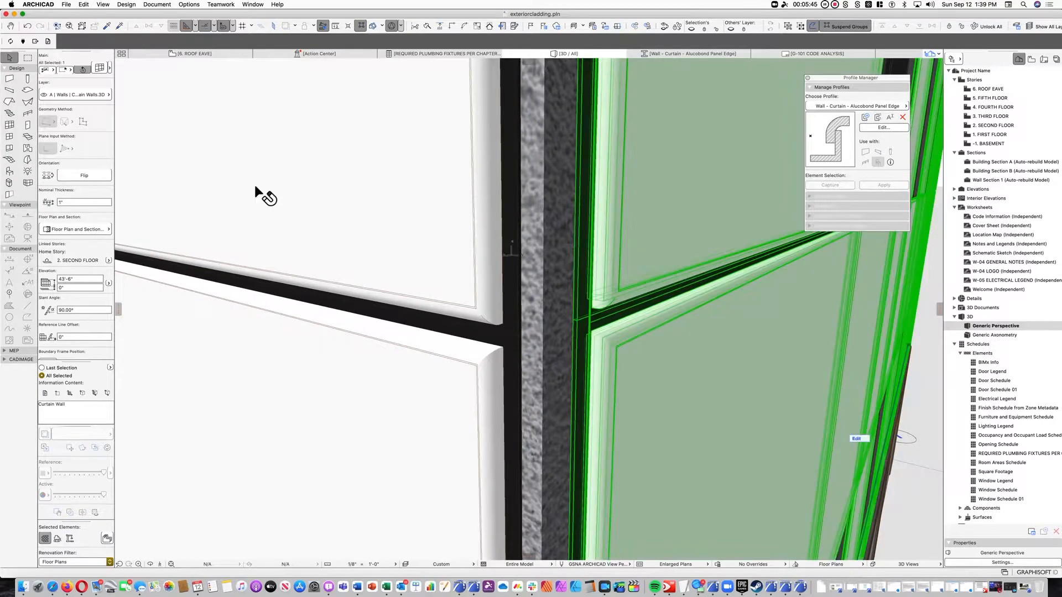
{"action": "middle_click_drag", "start_coordinate": [256, 201], "coordinate": [437, 315], "text": "shift"}
{"action": "scroll", "coordinate": [261, 210], "scroll_direction": "down", "scroll_amount": 10}
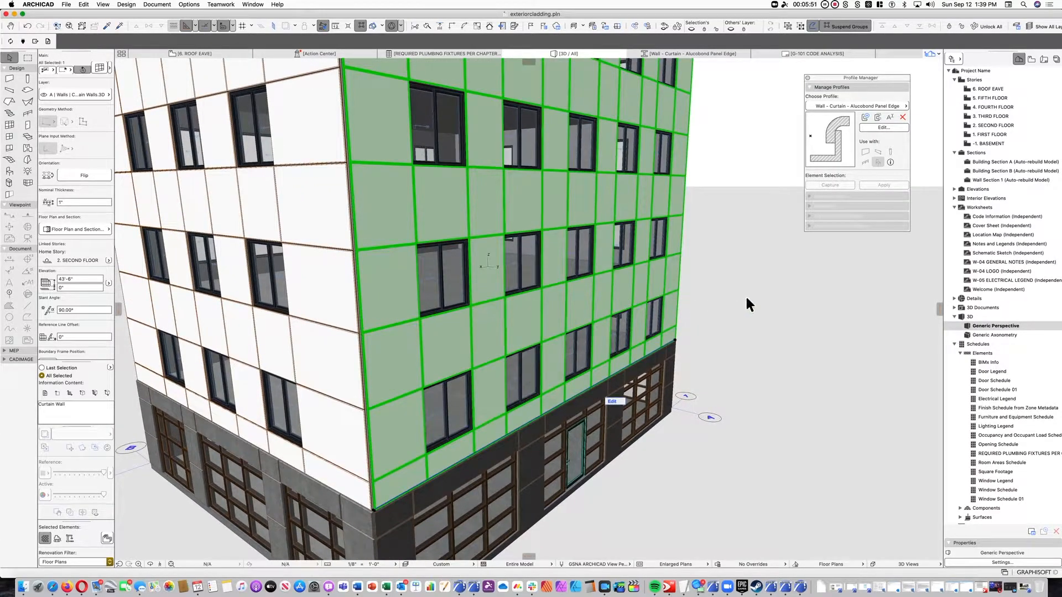
Clear the selection, inspect the ground-floor curtain wall on the door side by selecting it, and deselect it
{"action": "key", "text": "Escape"}
{"action": "scroll", "coordinate": [745, 294], "scroll_direction": "down", "scroll_amount": 5}
{"action": "middle_click_drag", "start_coordinate": [745, 295], "coordinate": [617, 354], "text": "shift"}
{"action": "scroll", "coordinate": [523, 244], "scroll_direction": "up", "scroll_amount": 5}
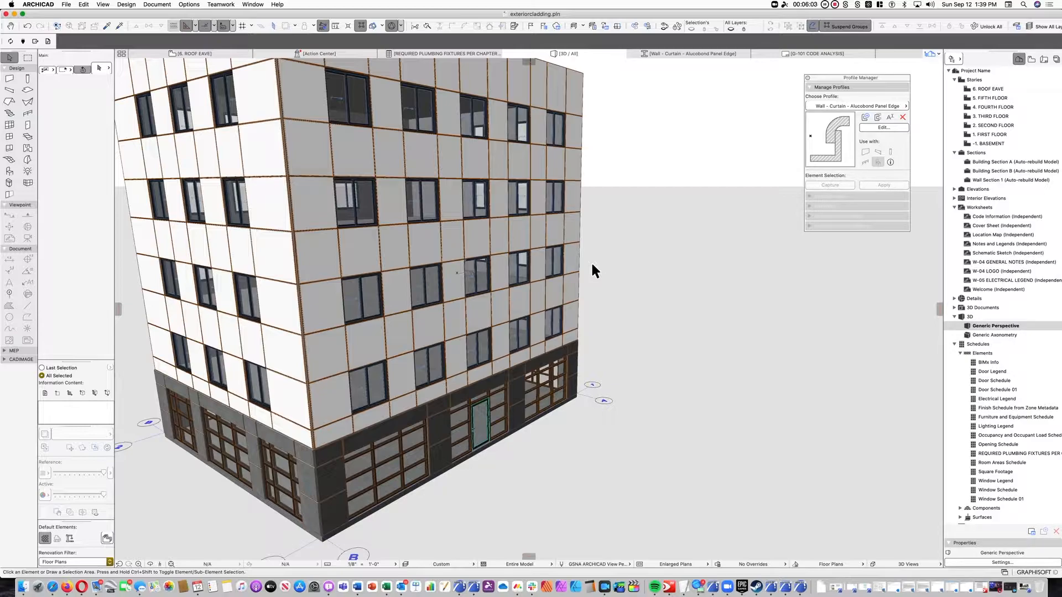
{"action": "left_click", "coordinate": [551, 357]}
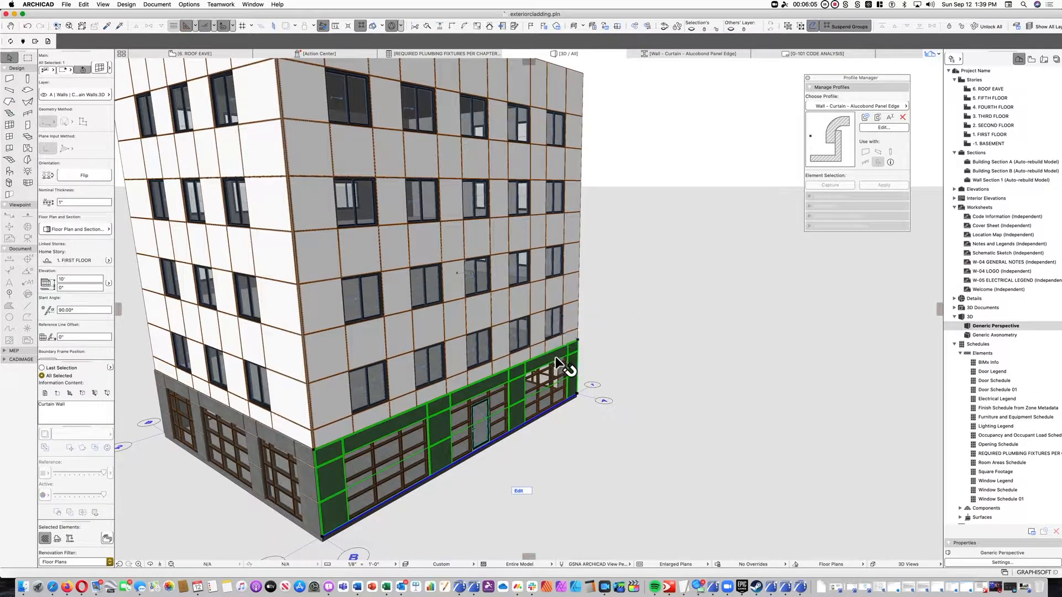
{"action": "left_click", "coordinate": [594, 367]}
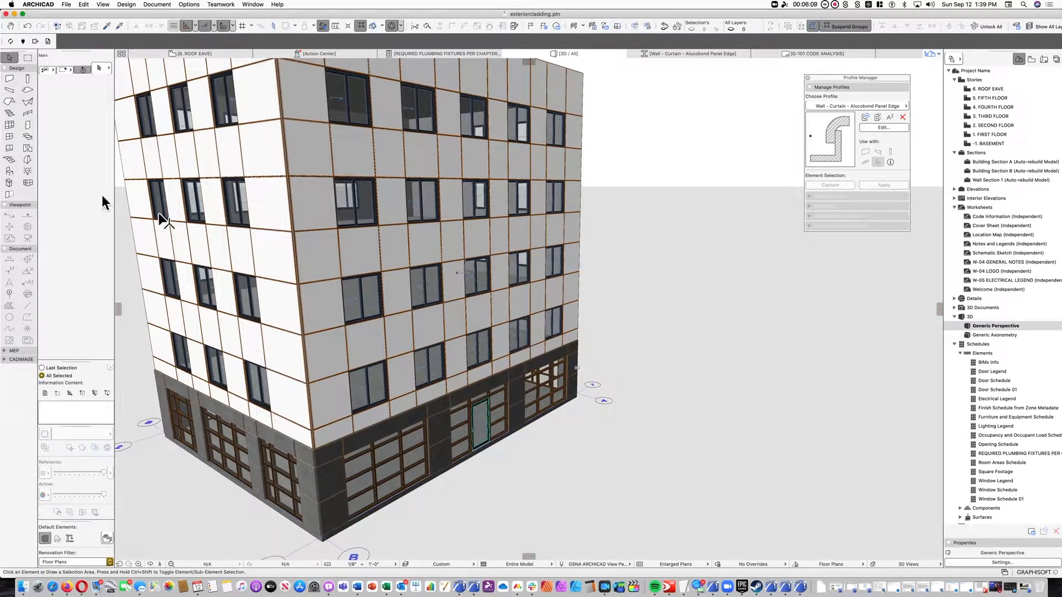
Open the Curtain Wall tool's default settings, check the grid scheme and show the frame classes
{"action": "left_click", "coordinate": [10, 125]}
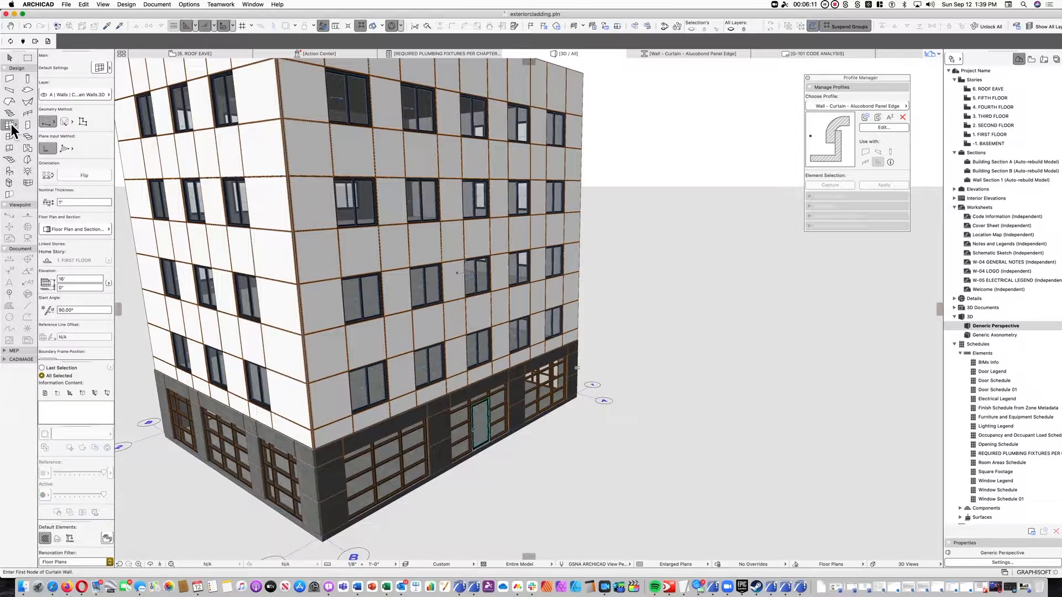
{"action": "left_click", "coordinate": [100, 68]}
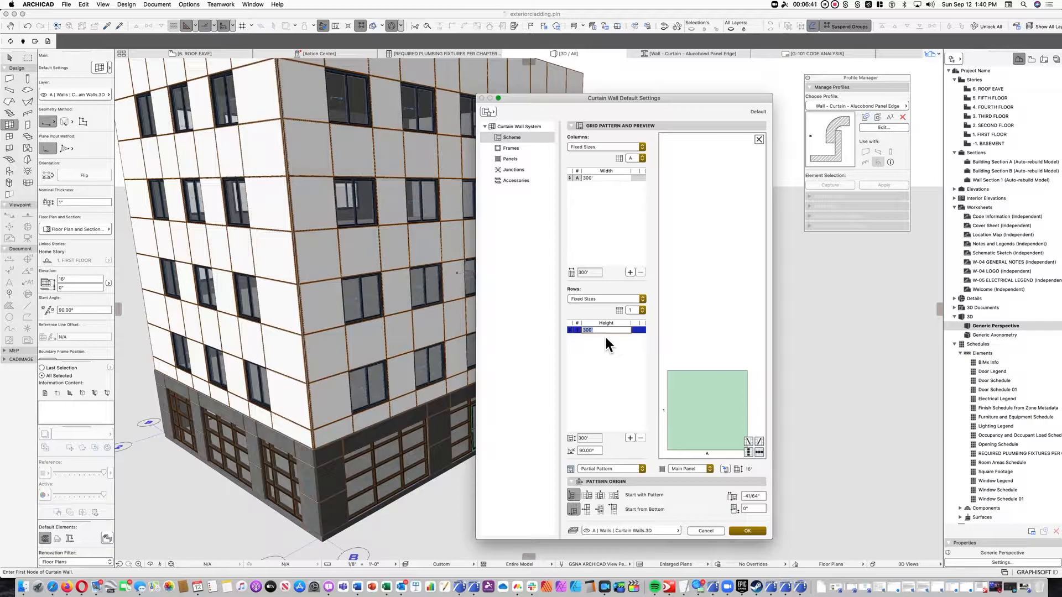
{"action": "left_click", "coordinate": [515, 148]}
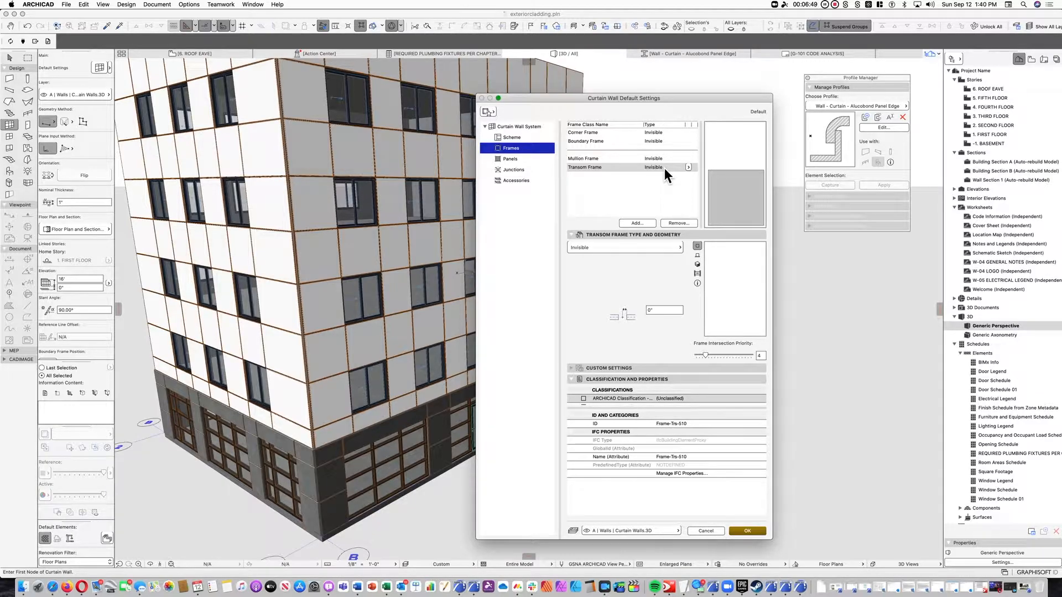
Review the transom's available frame types and the Mullion and Boundary Frame settings, and show the curtain wall panel classes
{"action": "left_click", "coordinate": [688, 168]}
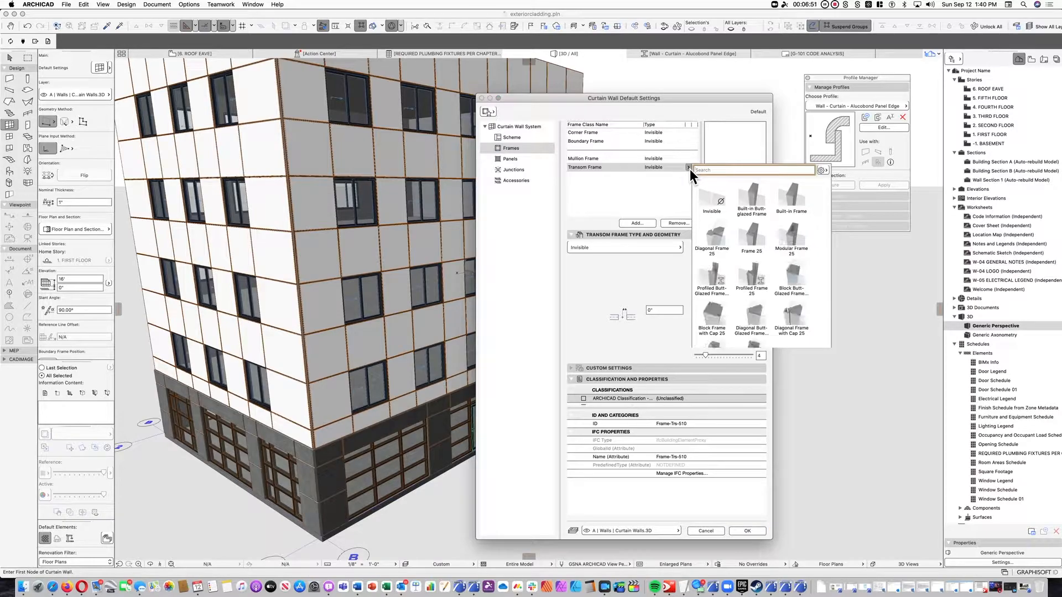
{"action": "left_click", "coordinate": [691, 169]}
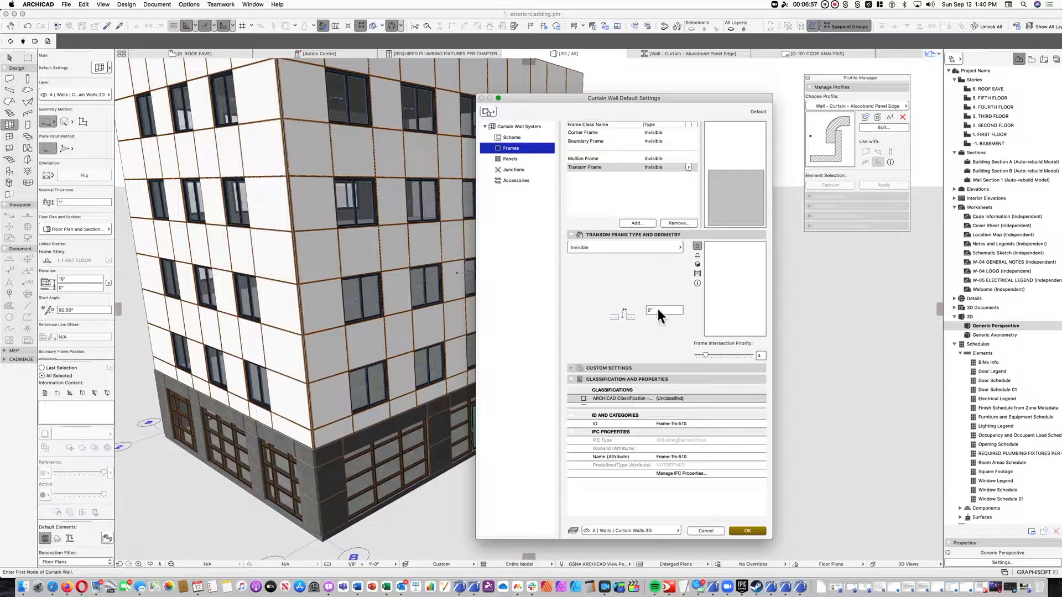
{"action": "left_click", "coordinate": [592, 161]}
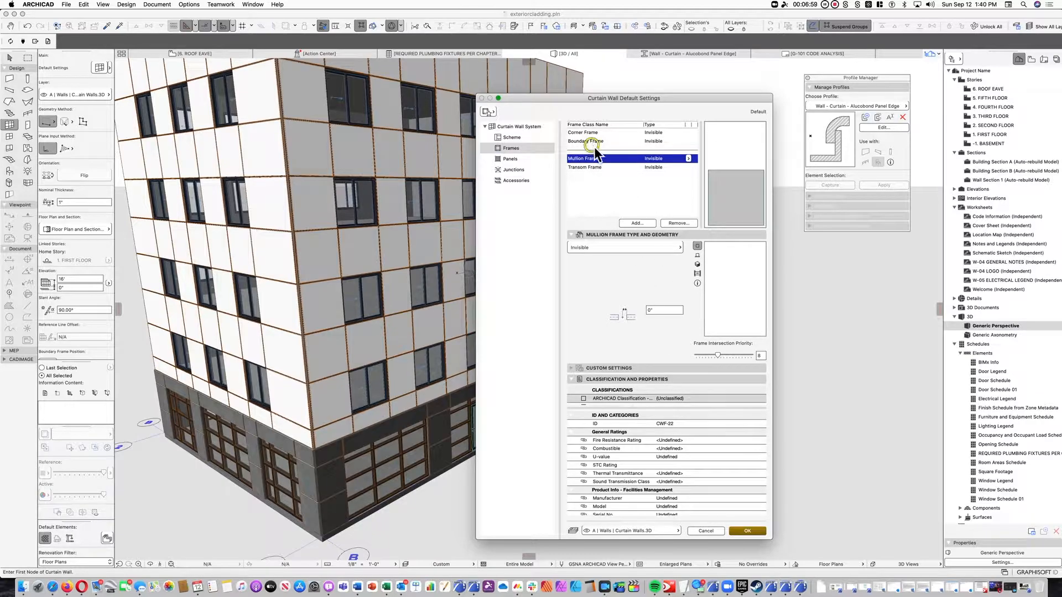
{"action": "left_click", "coordinate": [593, 145]}
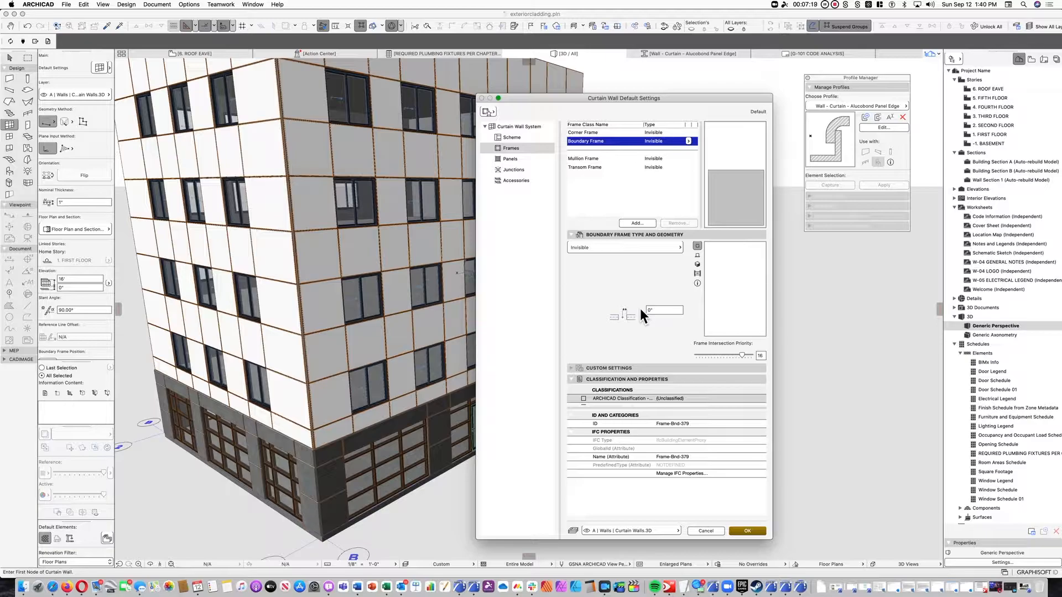
{"action": "left_click", "coordinate": [530, 161]}
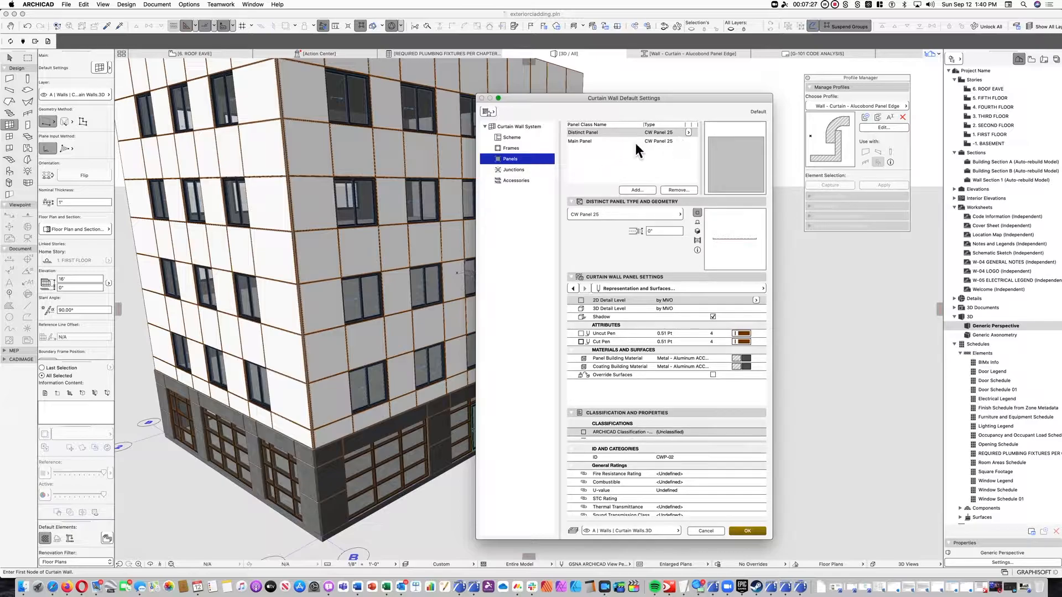
Review the Main Panel class, covering its offset, thickness, general settings, and building material and surface settings
{"action": "left_click", "coordinate": [633, 141]}
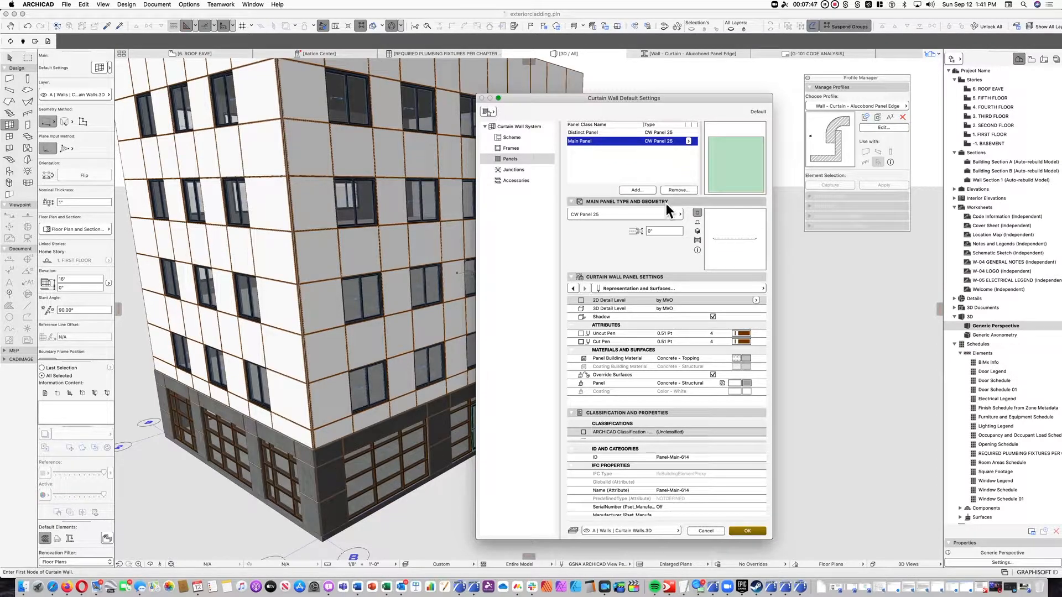
{"action": "left_click", "coordinate": [656, 234]}
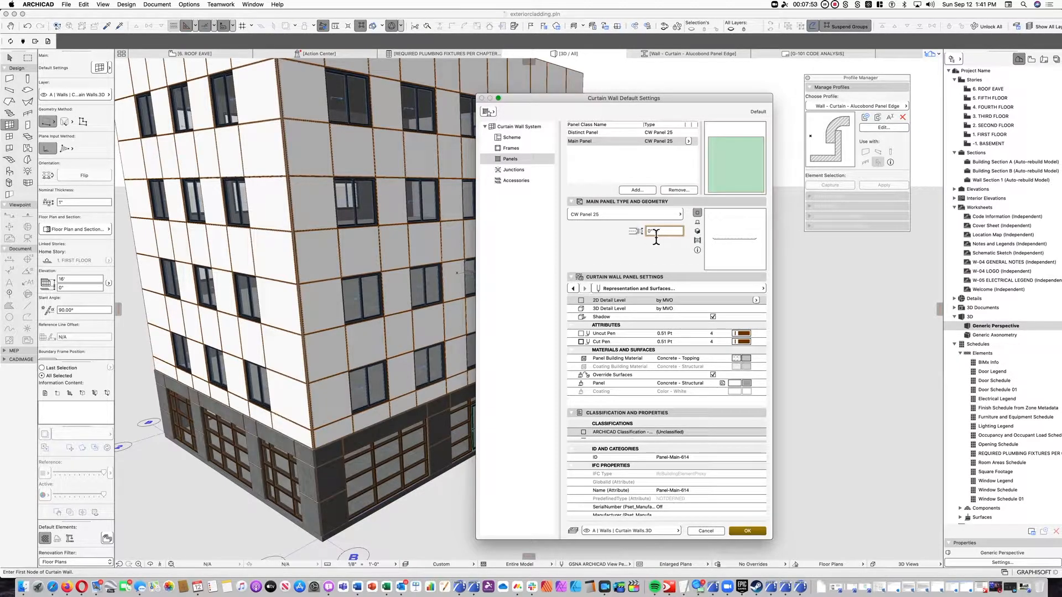
{"action": "left_click", "coordinate": [628, 290]}
{"action": "left_click", "coordinate": [799, 288]}
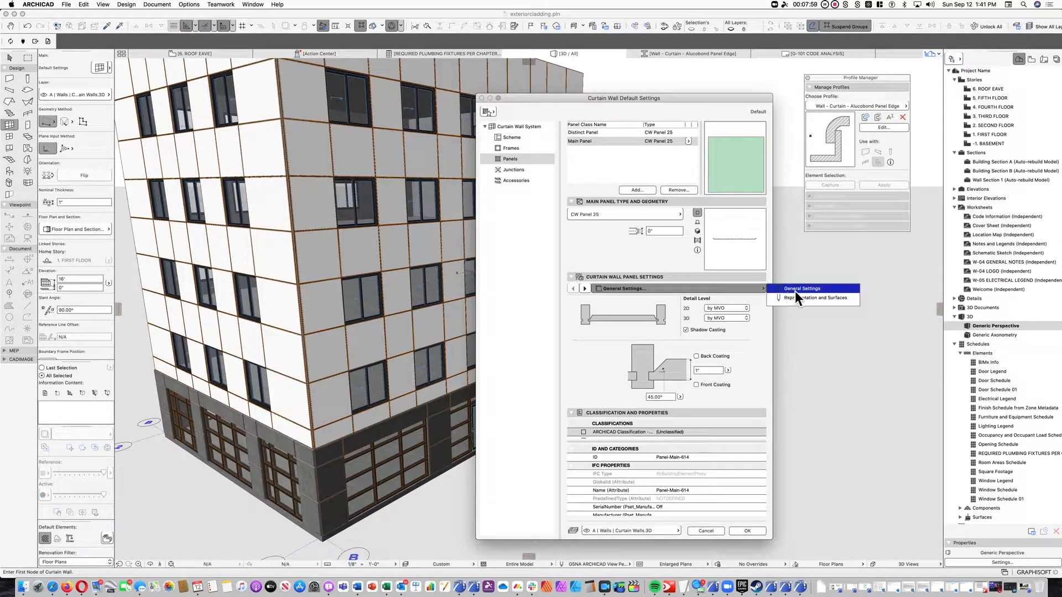
{"action": "left_click", "coordinate": [632, 258]}
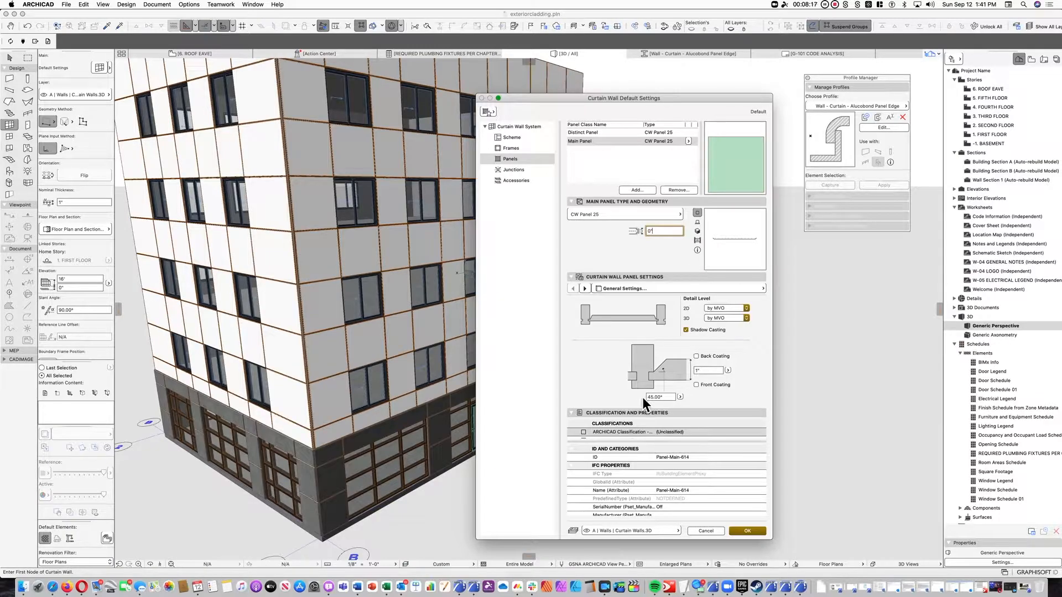
{"action": "left_click", "coordinate": [712, 370]}
{"action": "left_click_drag", "start_coordinate": [709, 372], "coordinate": [686, 373]}
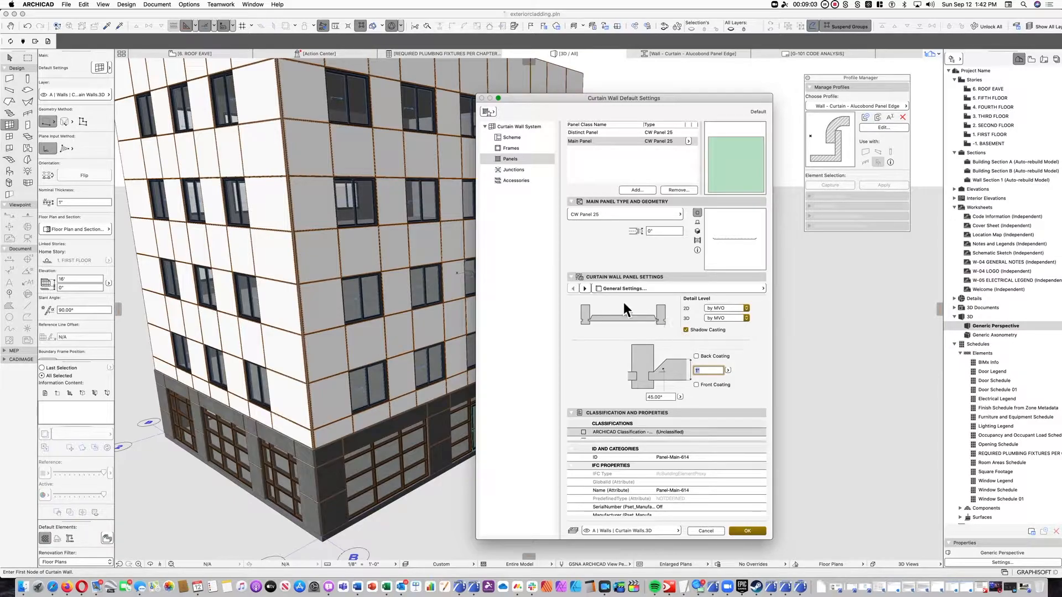
{"action": "left_click", "coordinate": [585, 287]}
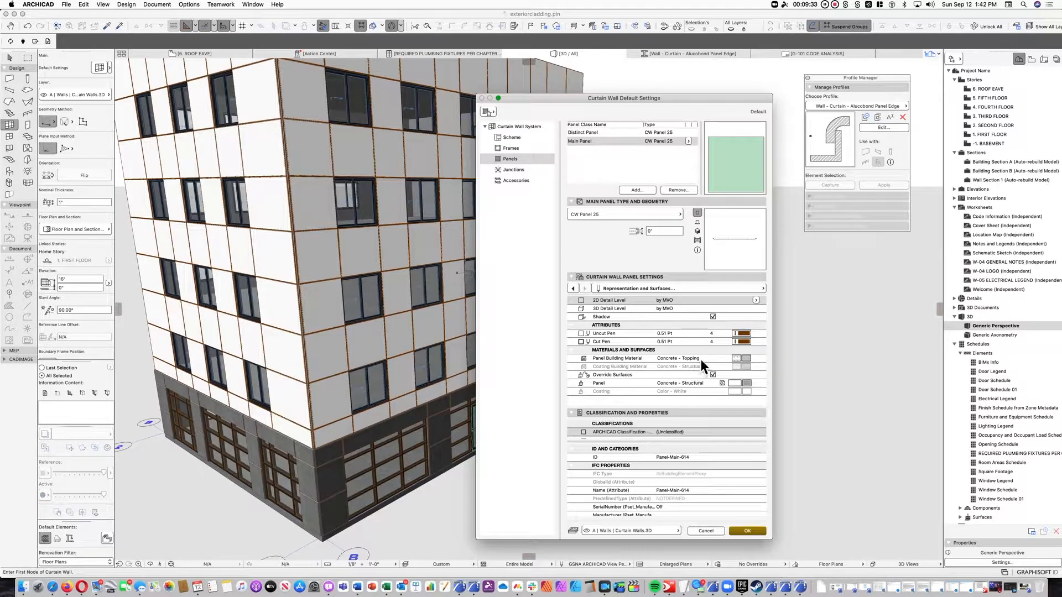
Set the curtain wall system's reference line offset to panel center to 1" and accept the default settings
{"action": "left_click", "coordinate": [508, 128]}
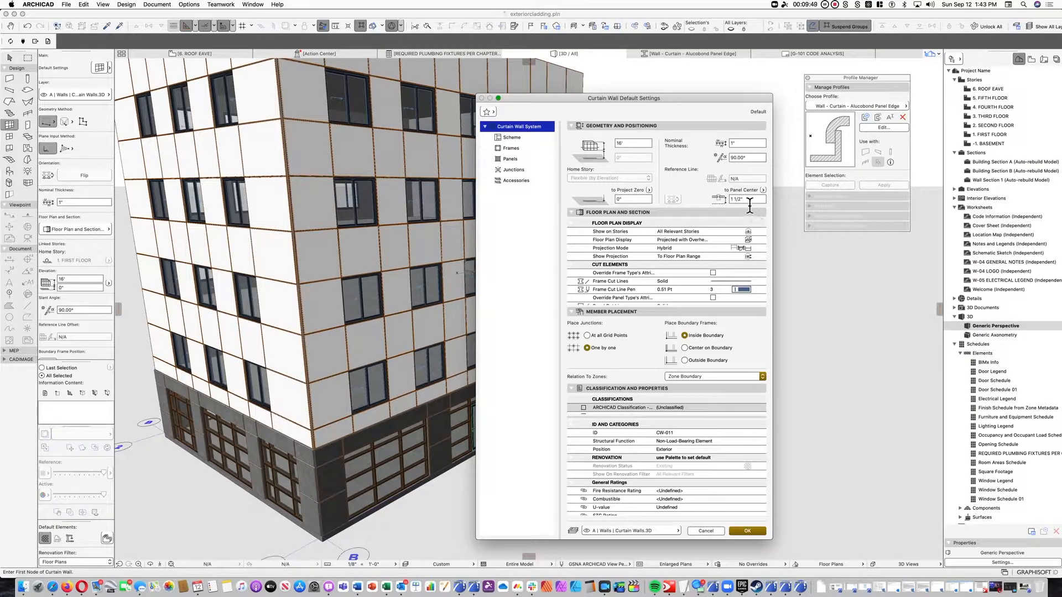
{"action": "left_click", "coordinate": [727, 199]}
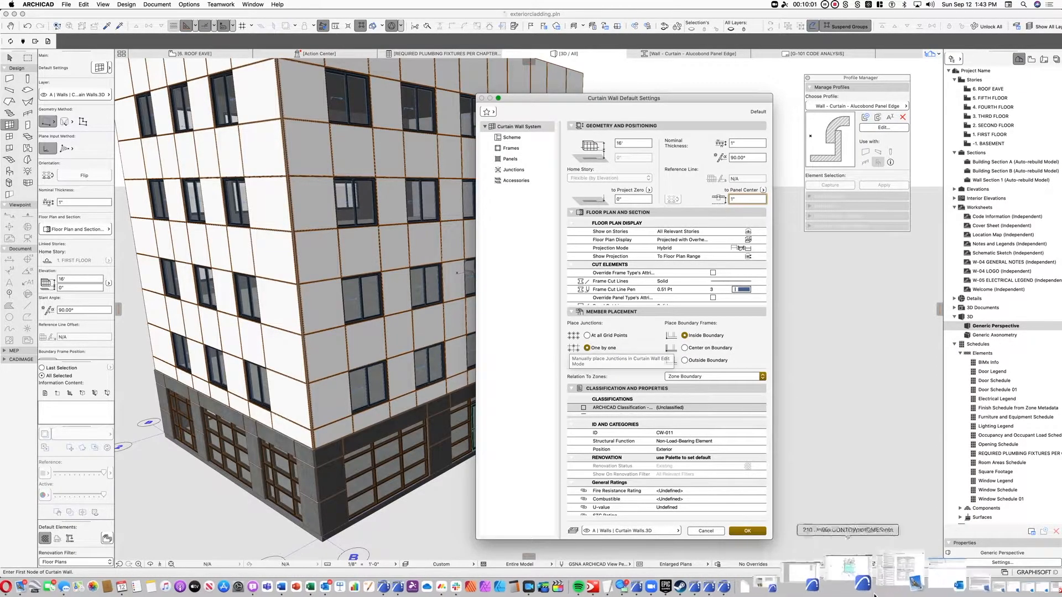
{"action": "left_click", "coordinate": [750, 531]}
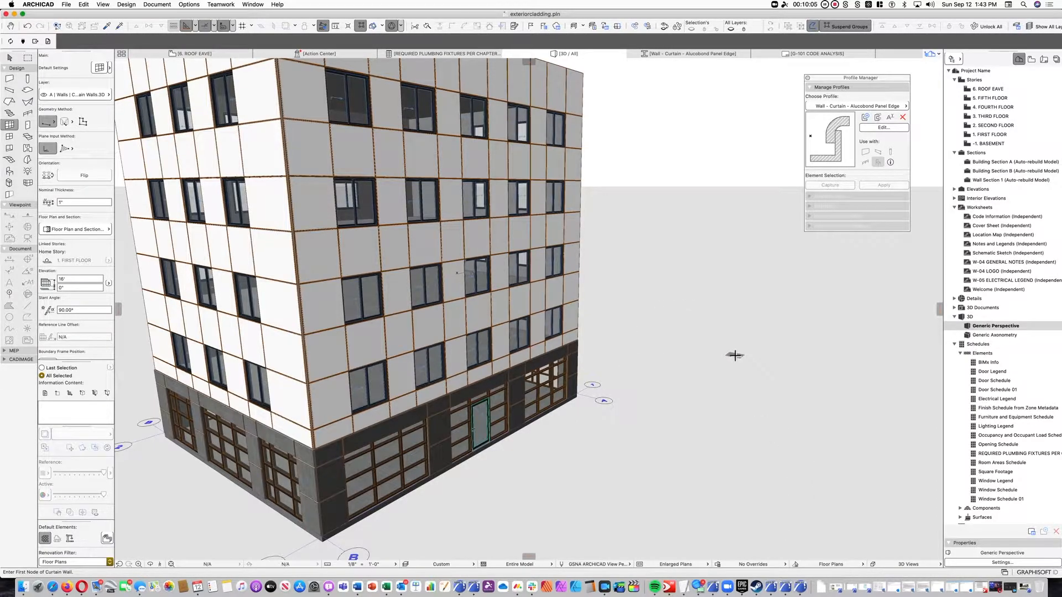
Draw a 16' high curtain wall along the base of the unclad side, from the corner at grids A and 1 to the far corner
{"action": "scroll", "coordinate": [768, 358], "scroll_direction": "down", "scroll_amount": 2}
{"action": "middle_click_drag", "start_coordinate": [775, 360], "coordinate": [190, 367], "text": "shift"}
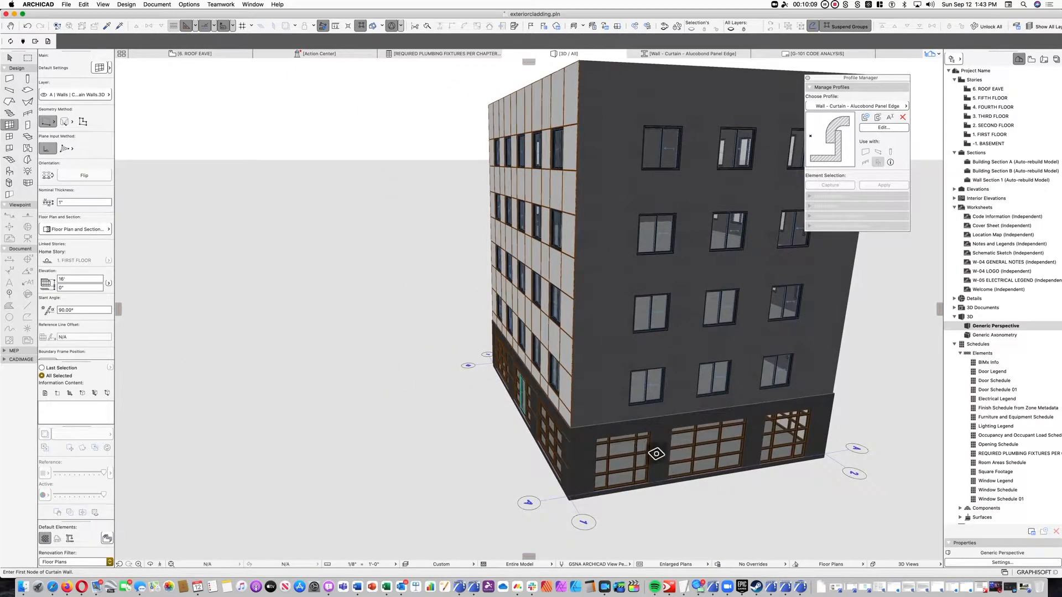
{"action": "scroll", "coordinate": [691, 447], "scroll_direction": "up", "scroll_amount": 3}
{"action": "middle_click_drag", "start_coordinate": [691, 446], "coordinate": [650, 362], "text": "shift"}
{"action": "scroll", "coordinate": [593, 423], "scroll_direction": "down", "scroll_amount": 3}
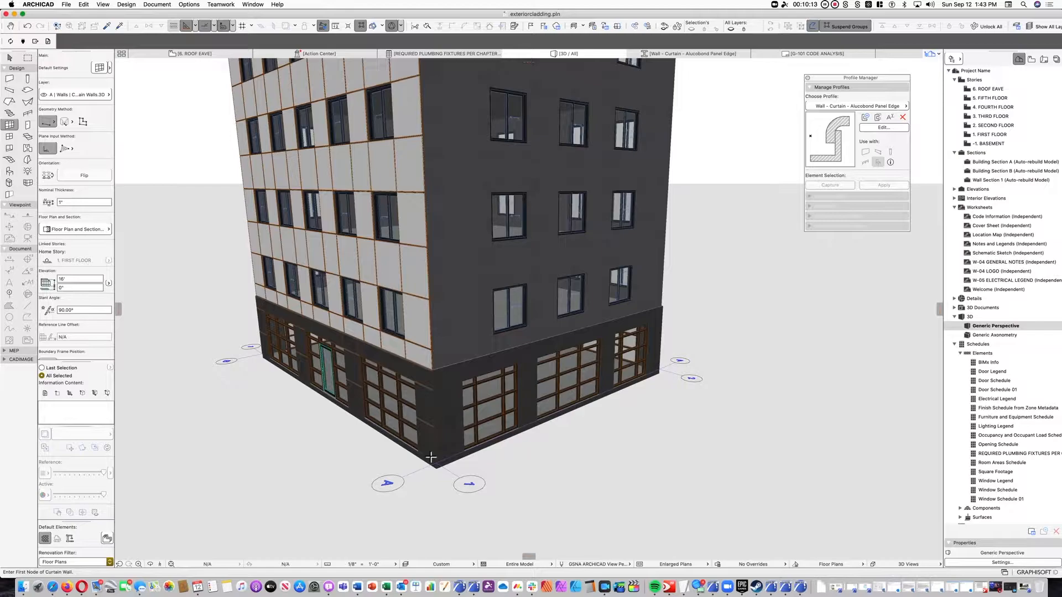
{"action": "scroll", "coordinate": [431, 458], "scroll_direction": "up", "scroll_amount": 3}
{"action": "scroll", "coordinate": [447, 467], "scroll_direction": "up", "scroll_amount": 3}
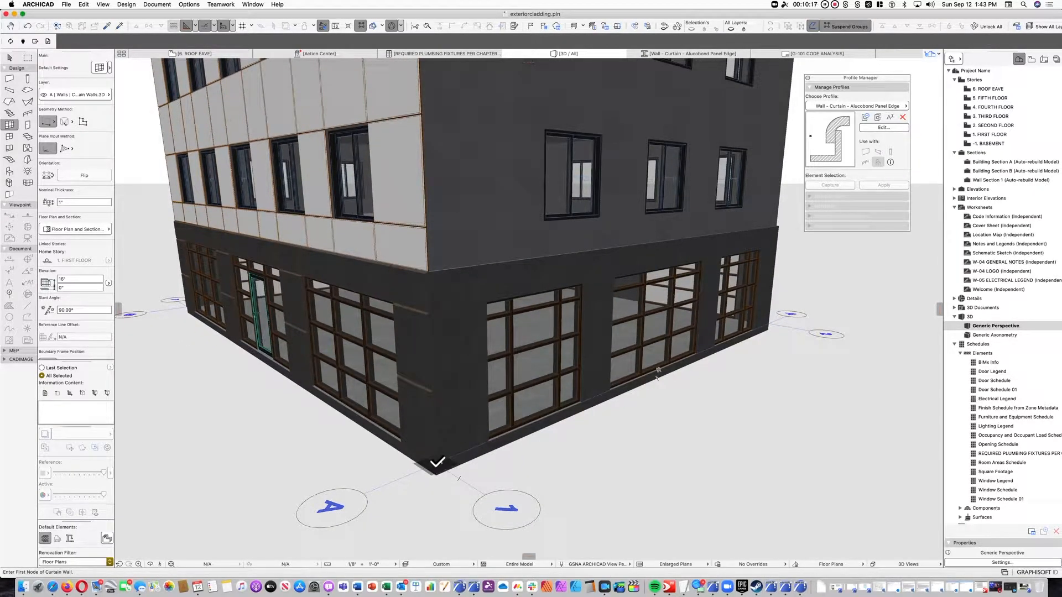
{"action": "left_click", "coordinate": [436, 464]}
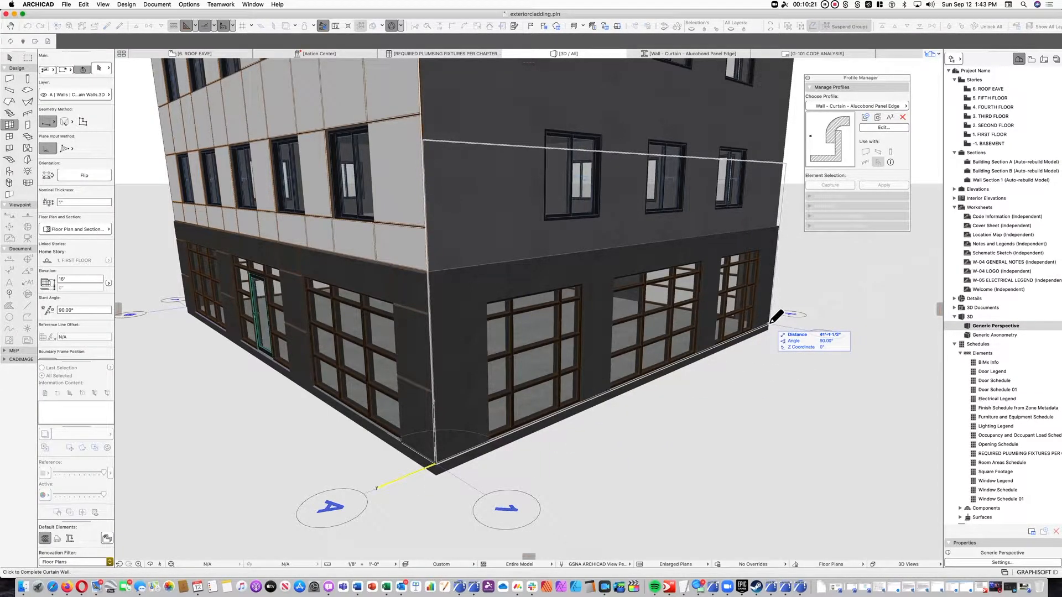
{"action": "left_click", "coordinate": [772, 325]}
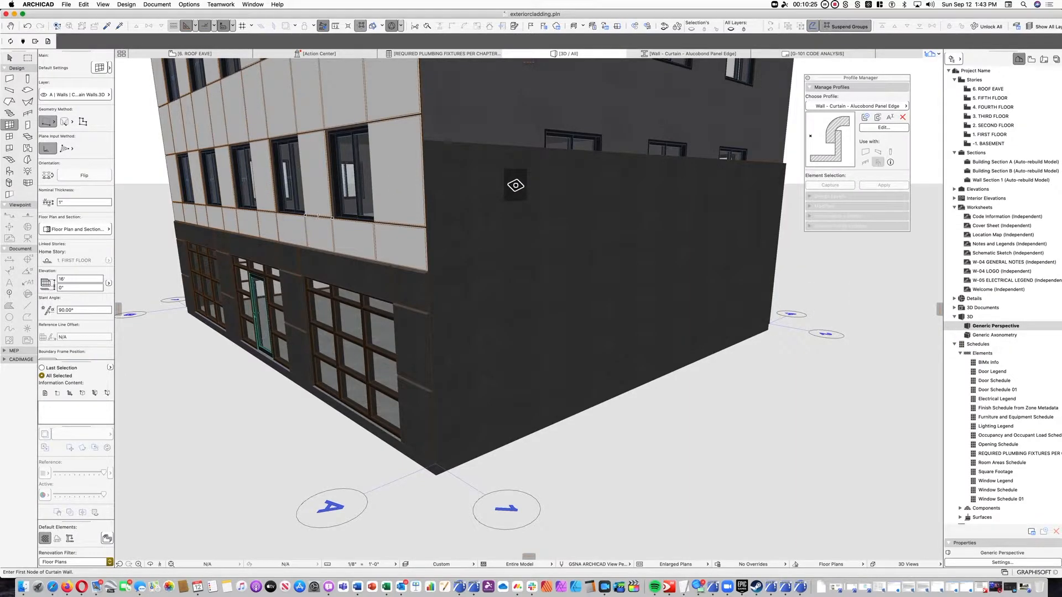
Select the new ground-floor curtain wall and set its height to 10'
{"action": "left_click", "coordinate": [474, 166], "text": "shift"}
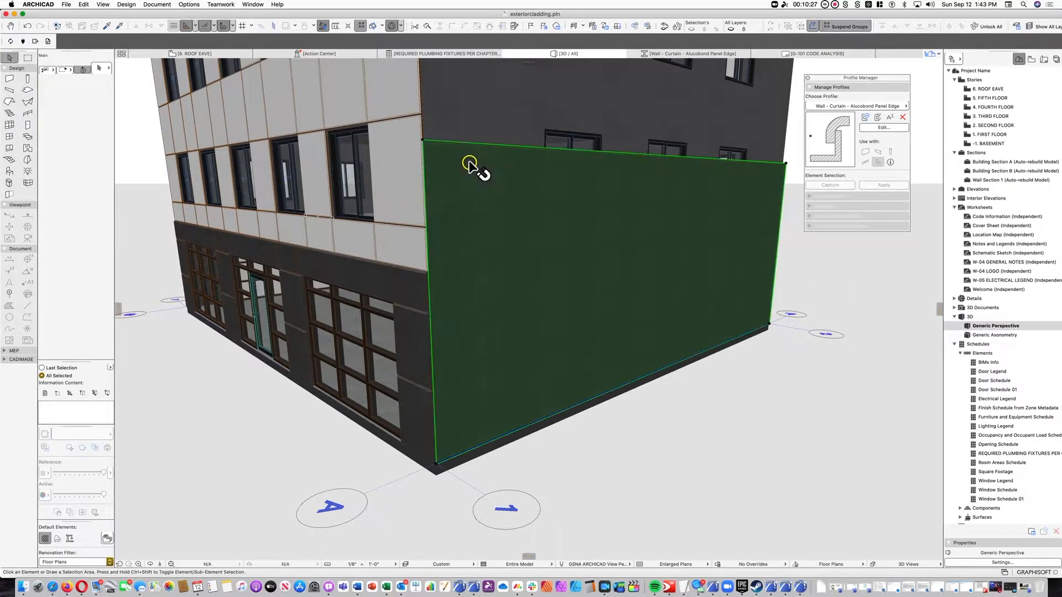
{"action": "left_click", "coordinate": [78, 280]}
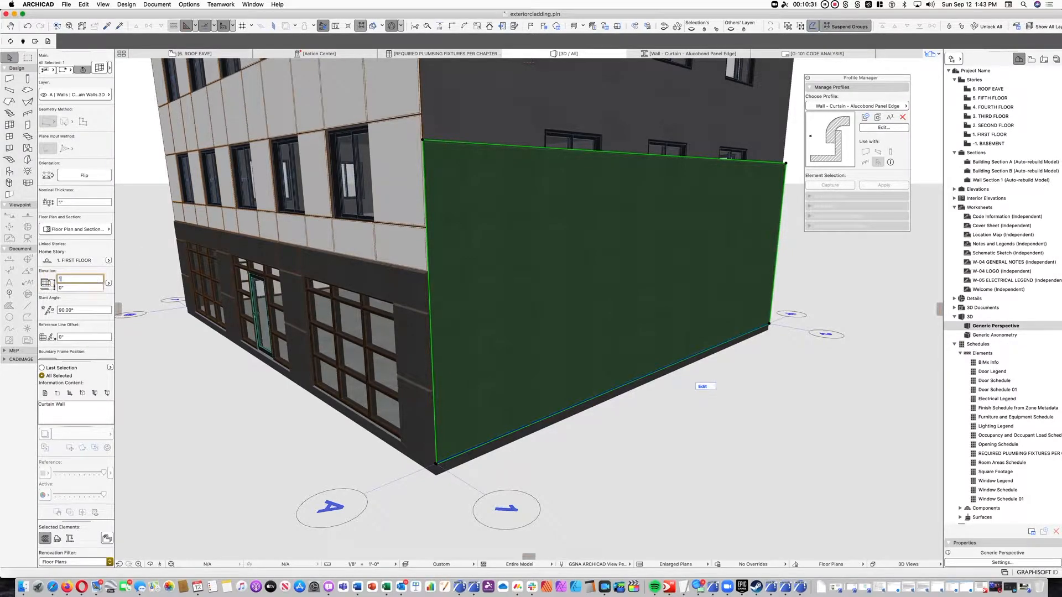
{"action": "type", "text": "10"}
{"action": "key", "text": "Return"}
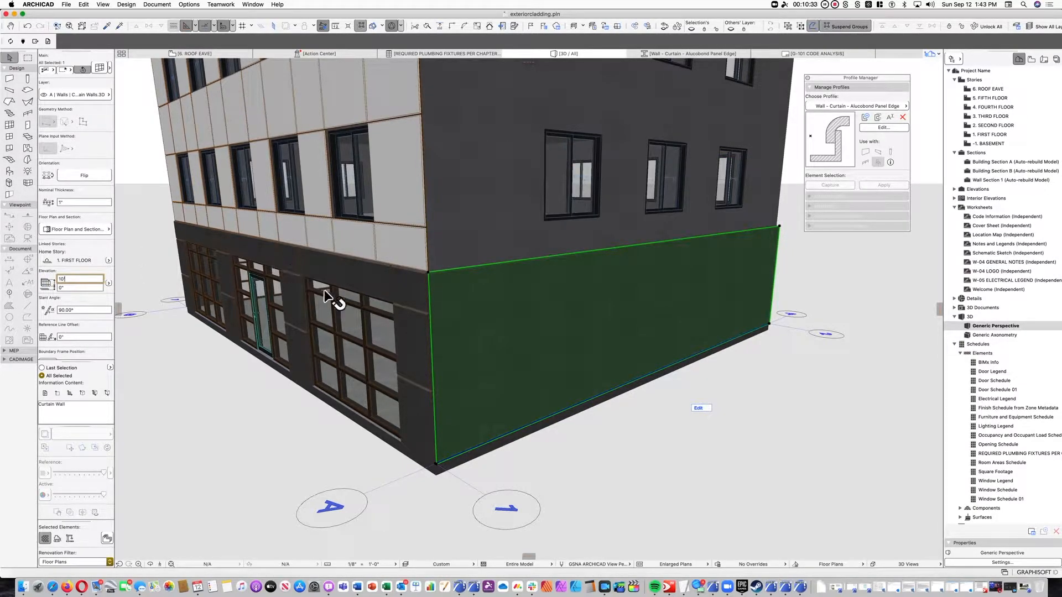
Switch the 3D style to White Model for a clearer view of the curtain wall's base corner
{"action": "scroll", "coordinate": [437, 461], "scroll_direction": "up", "scroll_amount": 5}
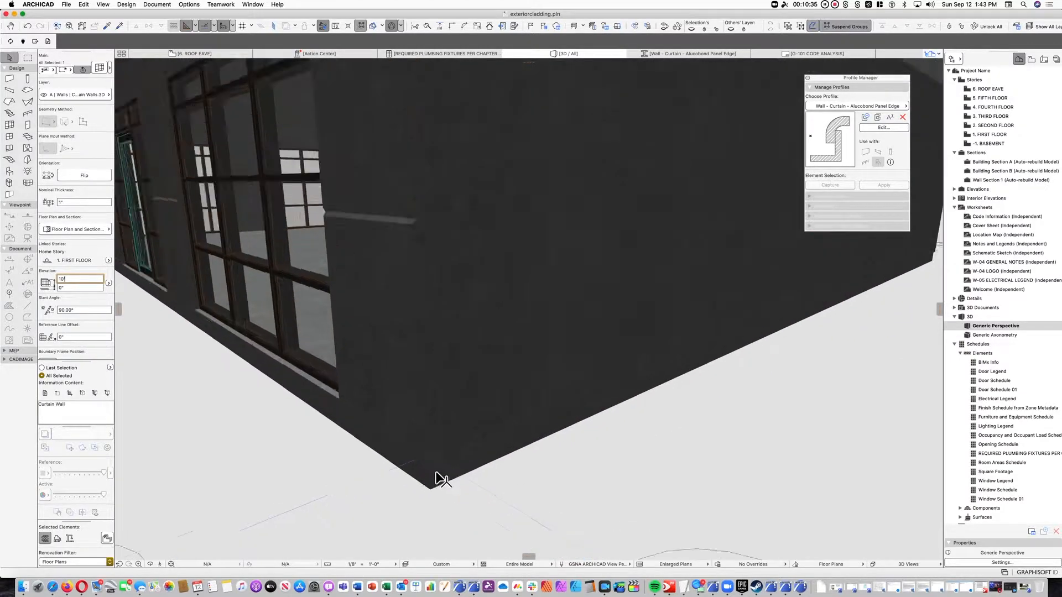
{"action": "middle_click_drag", "start_coordinate": [421, 441], "coordinate": [306, 304], "text": "shift"}
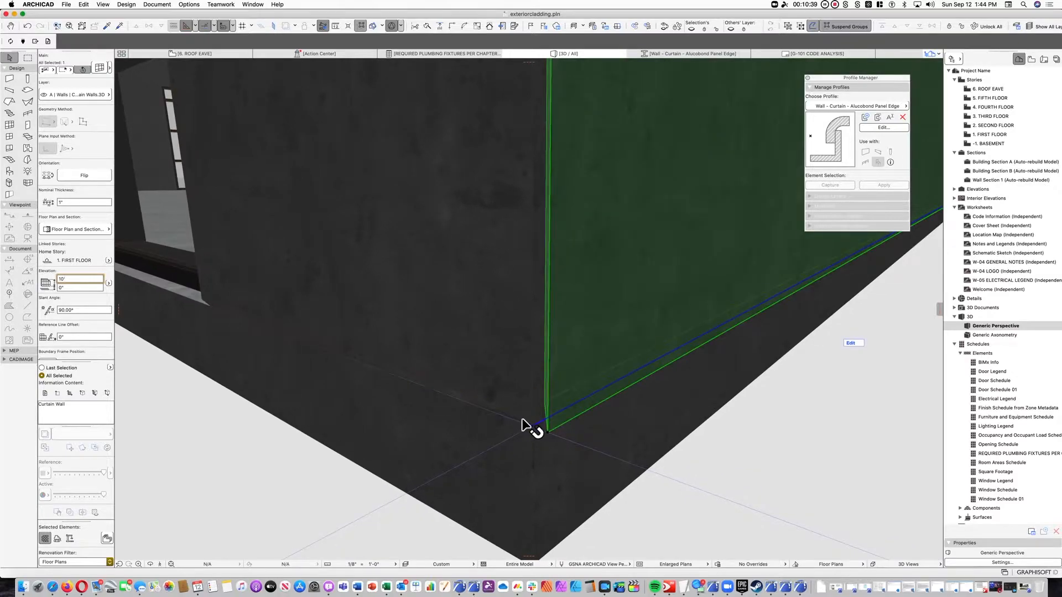
{"action": "left_click", "coordinate": [768, 565]}
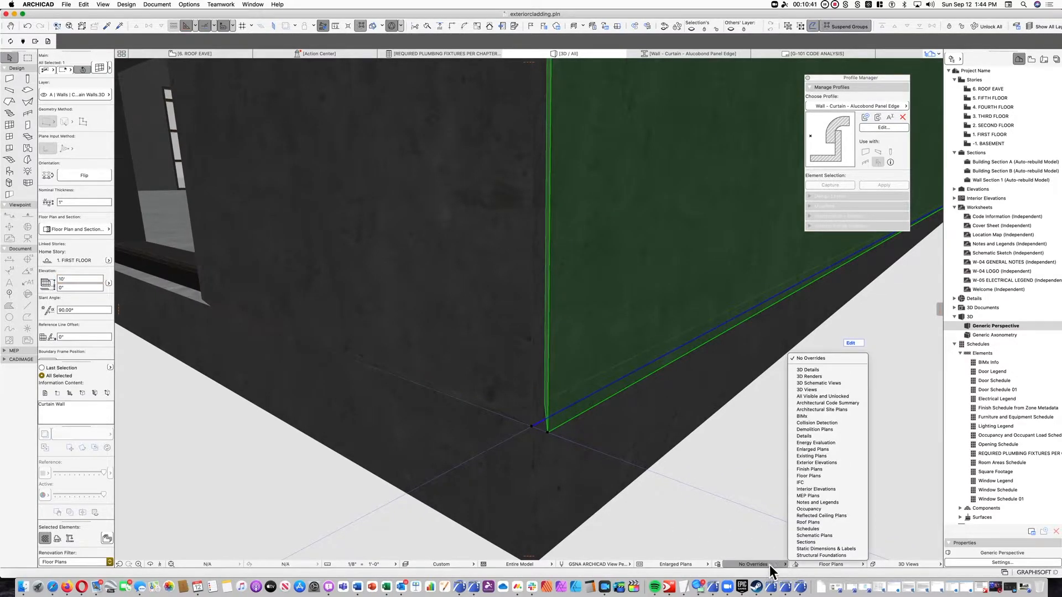
{"action": "left_click", "coordinate": [772, 561]}
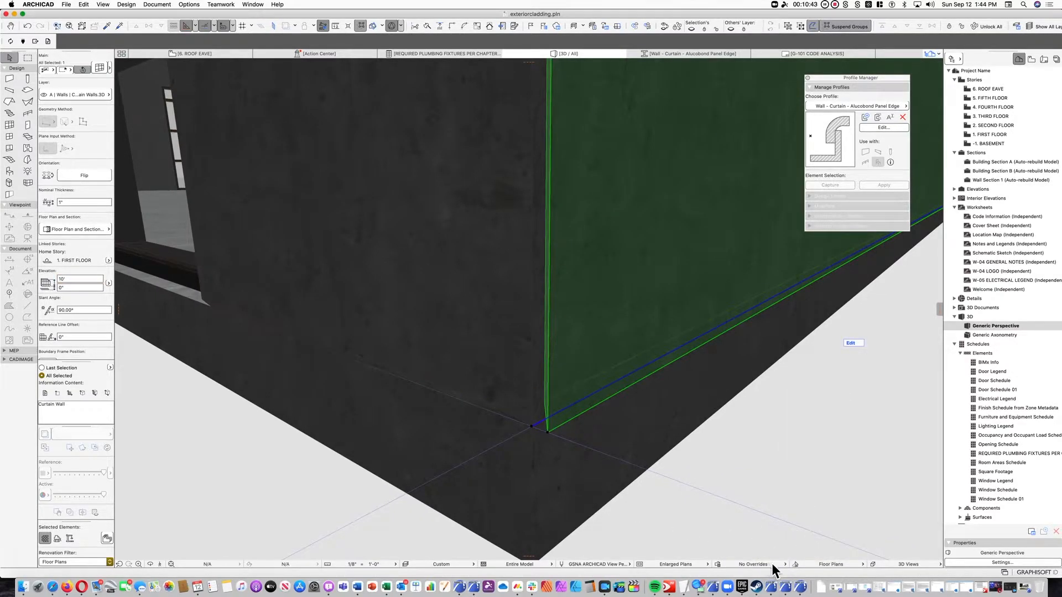
{"action": "left_click", "coordinate": [101, 5]}
{"action": "mouse_move", "coordinate": [161, 182]}
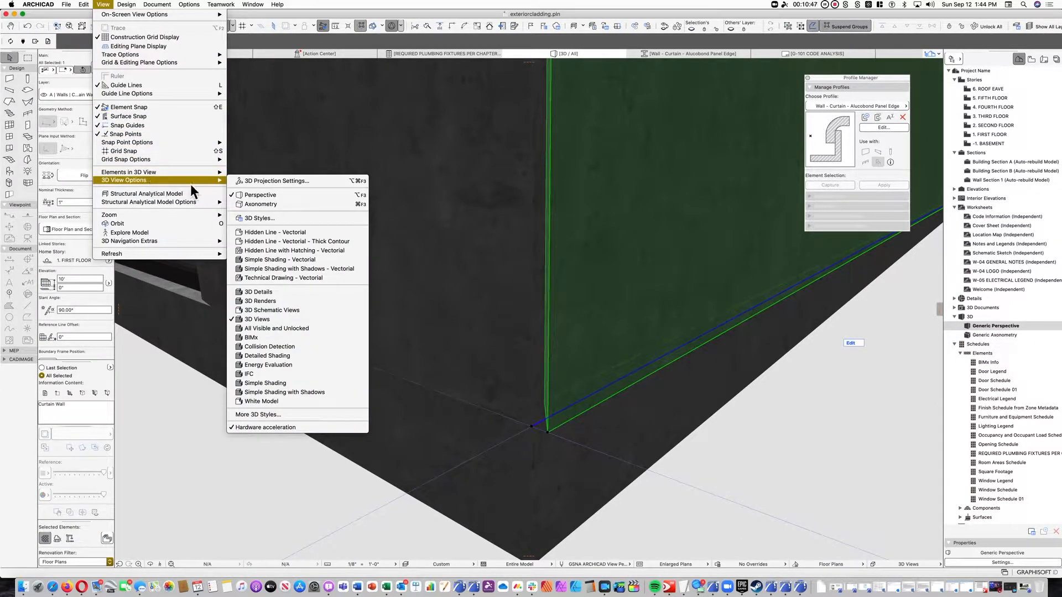
{"action": "left_click", "coordinate": [284, 400]}
Move the curtain wall 1" outward from the building face, using its reference line end at the corner
{"action": "scroll", "coordinate": [467, 474], "scroll_direction": "up", "scroll_amount": 5}
{"action": "mouse_move", "coordinate": [475, 404]}
{"action": "middle_mouse_down", "text": "shift"}
{"action": "mouse_move", "coordinate": [484, 402]}
{"action": "mouse_move", "coordinate": [470, 400]}
{"action": "middle_mouse_up", "text": "shift"}
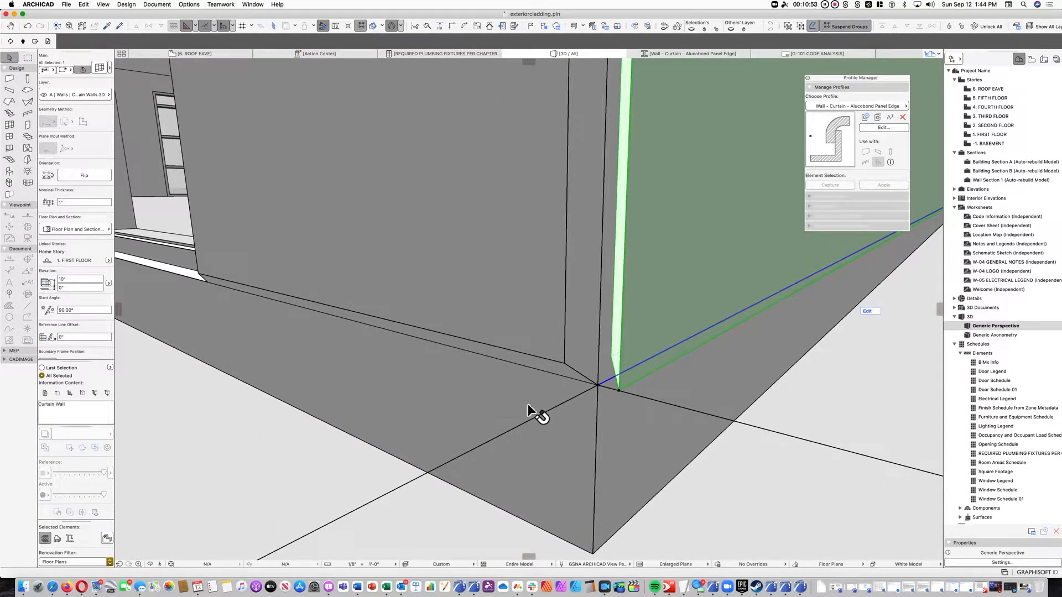
{"action": "left_click", "coordinate": [597, 385]}
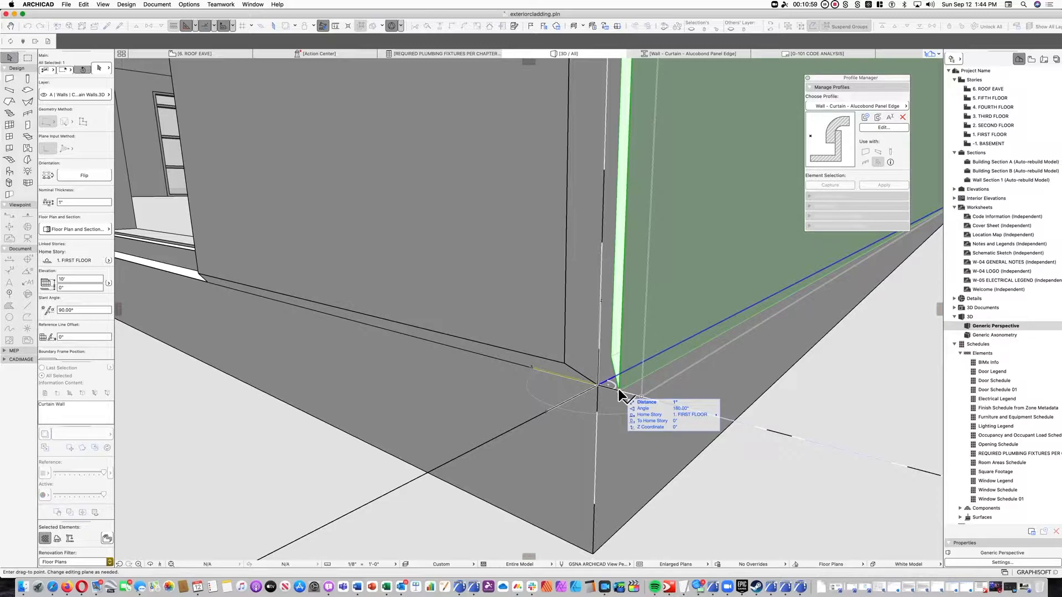
{"action": "left_click", "coordinate": [618, 389]}
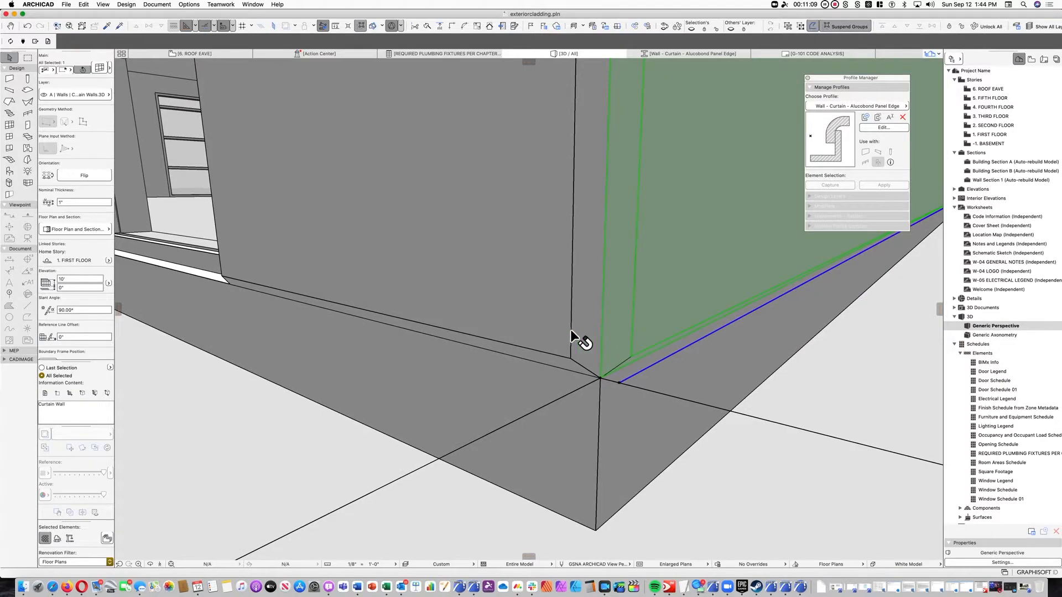
Enter edit mode for the selected ground-floor curtain wall
{"action": "scroll", "coordinate": [580, 339], "scroll_direction": "down", "scroll_amount": 5}
{"action": "middle_click_drag", "start_coordinate": [581, 119], "coordinate": [444, 194], "text": "shift"}
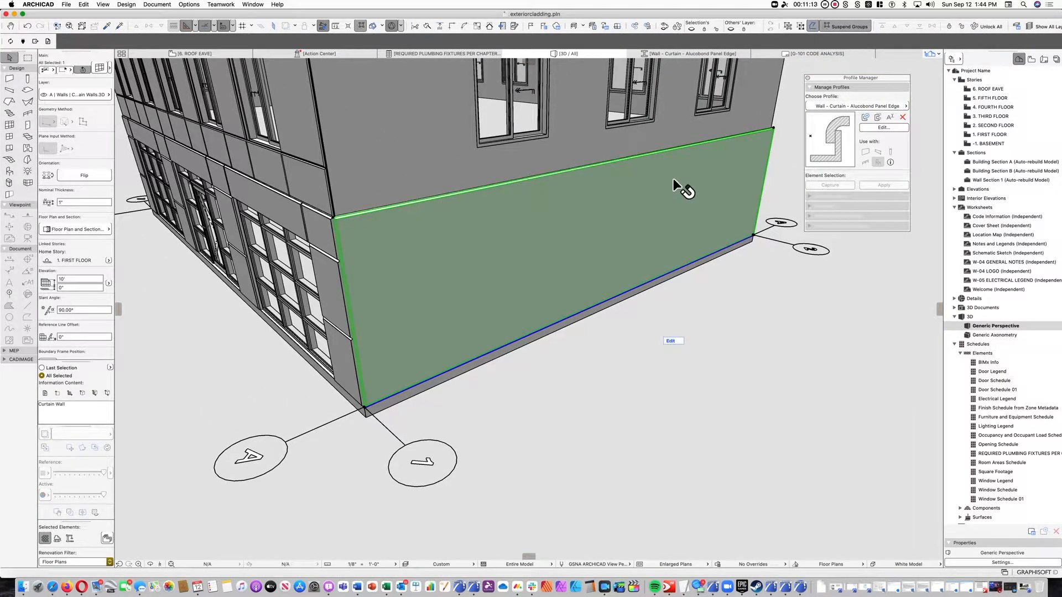
{"action": "middle_click_drag", "start_coordinate": [778, 156], "coordinate": [594, 167], "text": "shift"}
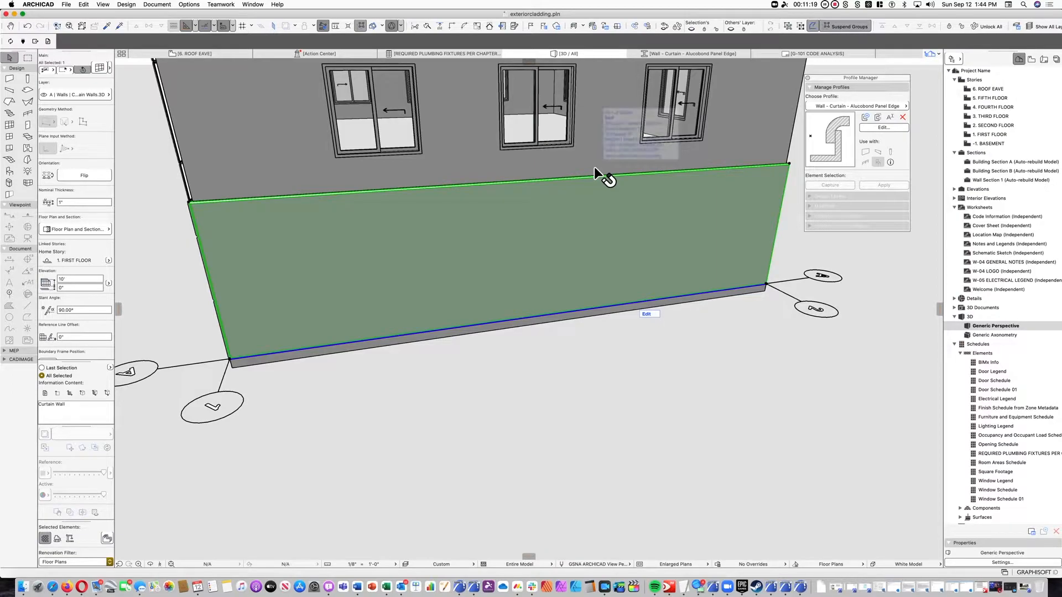
{"action": "middle_click_drag", "start_coordinate": [206, 261], "coordinate": [333, 241], "text": "shift"}
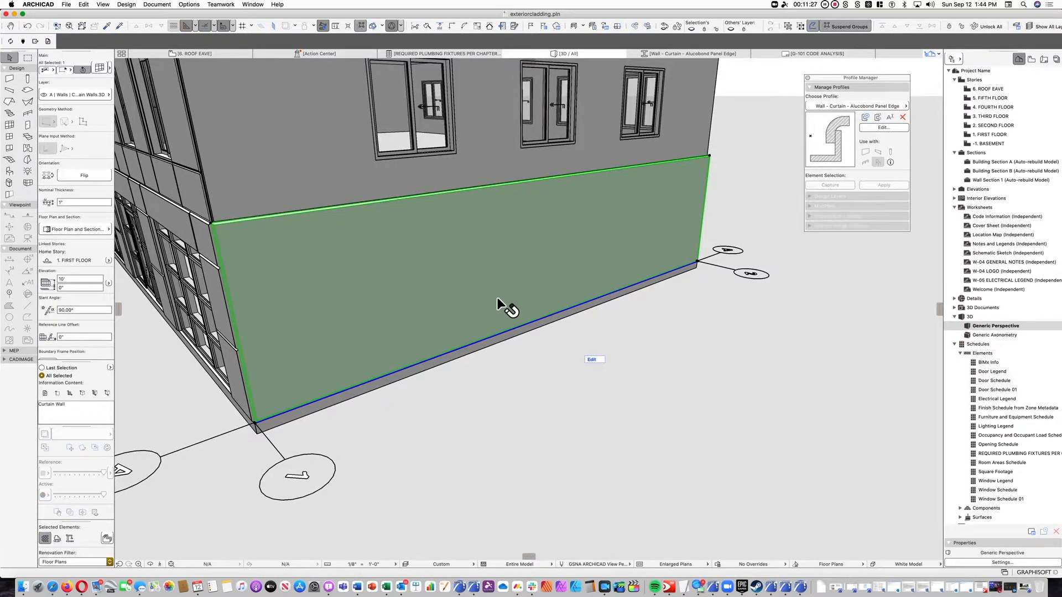
{"action": "middle_click_drag", "start_coordinate": [502, 283], "coordinate": [426, 291], "text": "shift"}
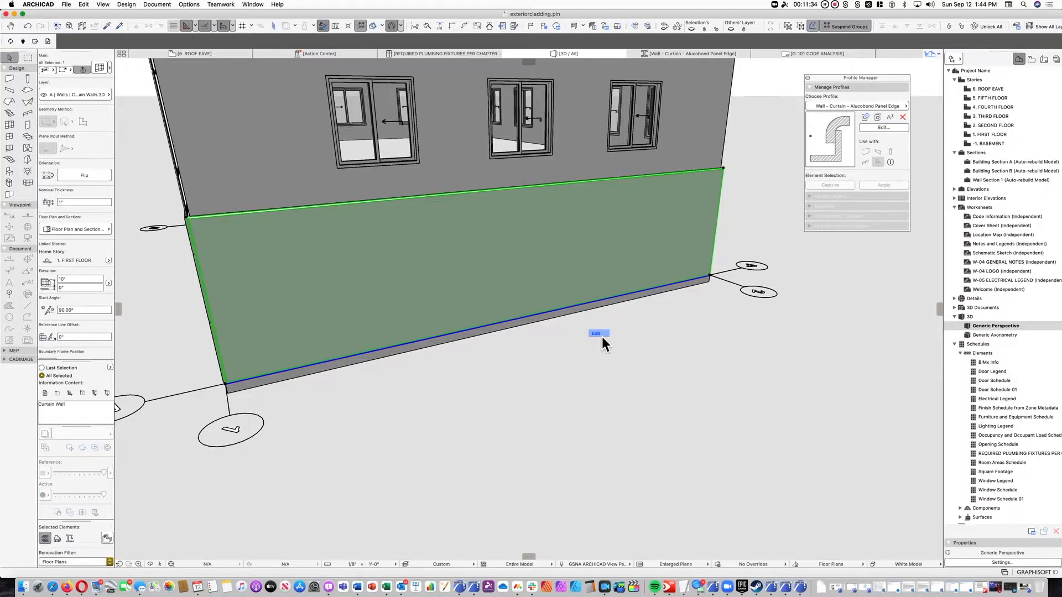
{"action": "left_click", "coordinate": [602, 336]}
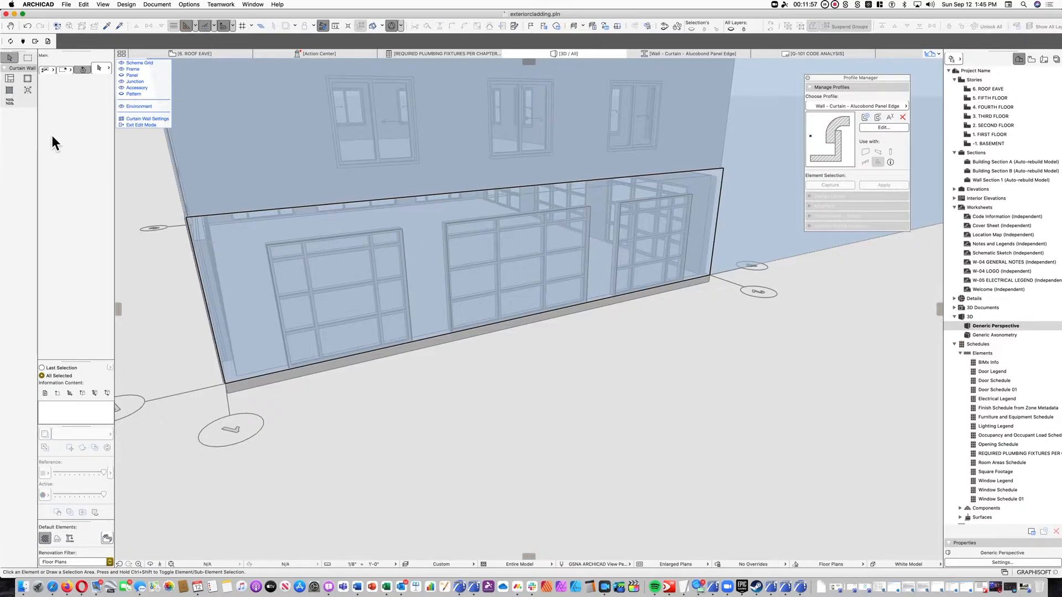
Add a horizontal scheme grid line across the curtain wall at the head height of the first storefront opening
{"action": "left_click", "coordinate": [12, 79]}
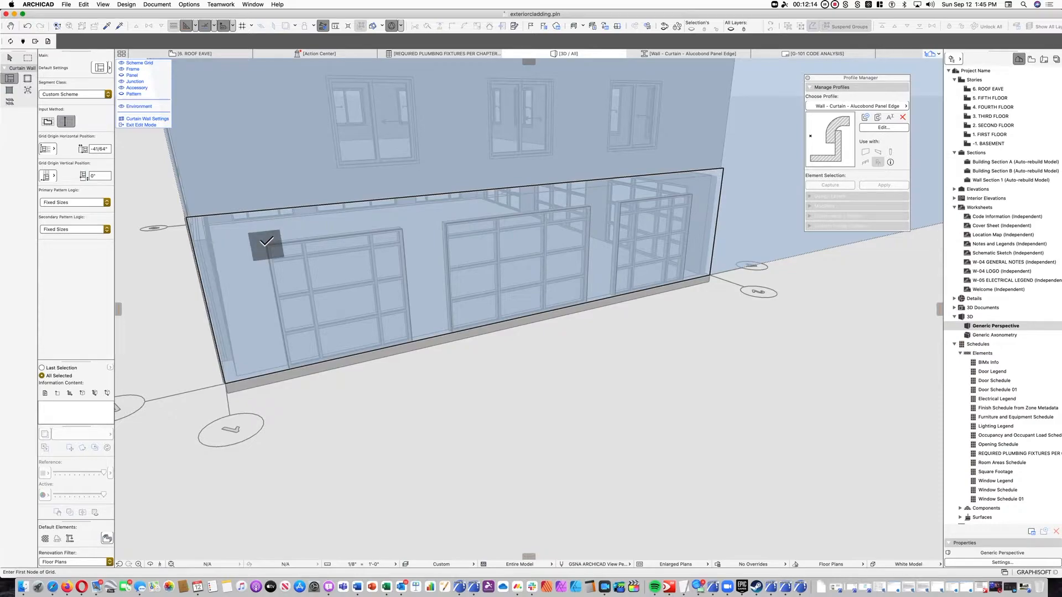
{"action": "left_click", "coordinate": [267, 243]}
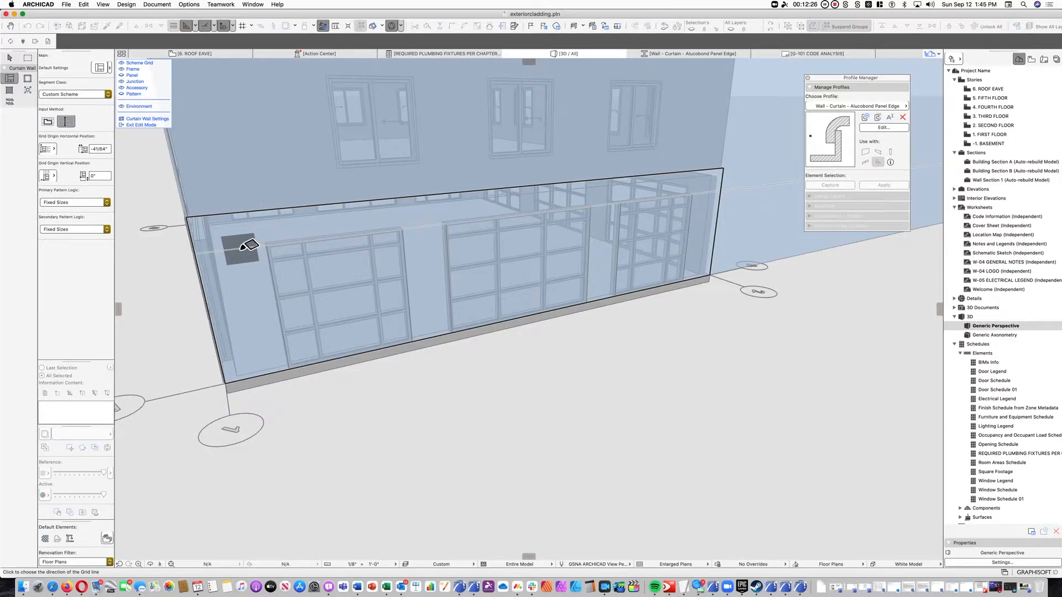
{"action": "left_click", "coordinate": [247, 246]}
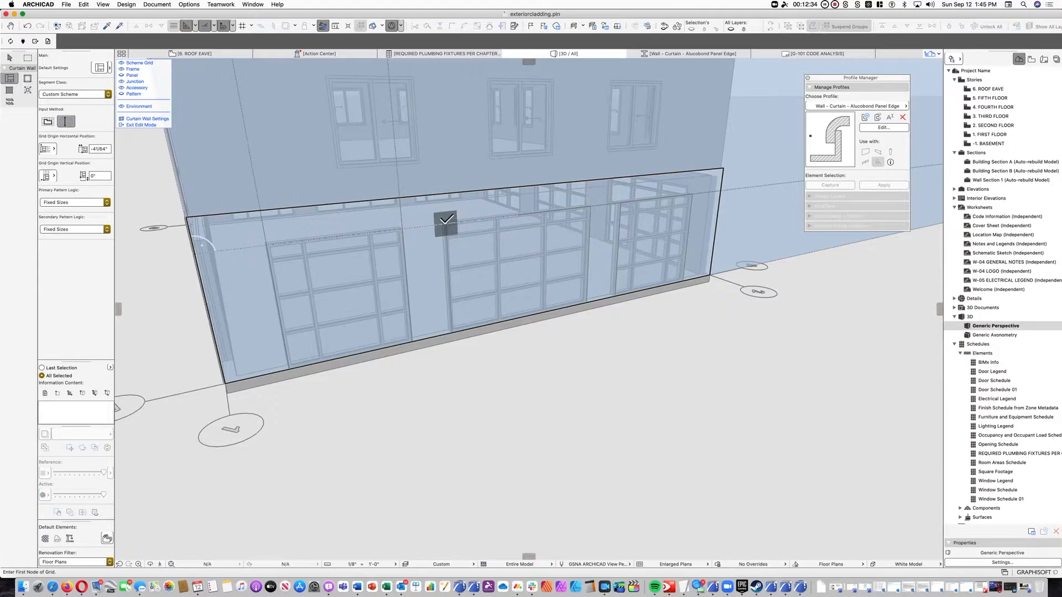
Add vertical scheme grid lines at both side edges of the middle and far storefront openings
{"action": "left_click", "coordinate": [446, 220]}
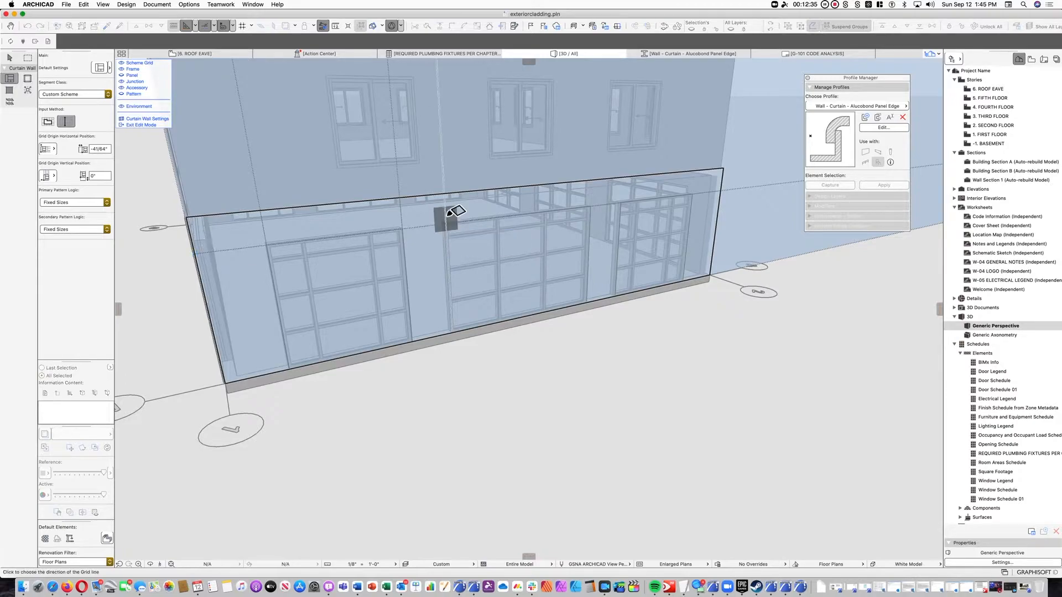
{"action": "left_click", "coordinate": [606, 195]}
{"action": "middle_click_drag", "start_coordinate": [618, 199], "coordinate": [320, 249]}
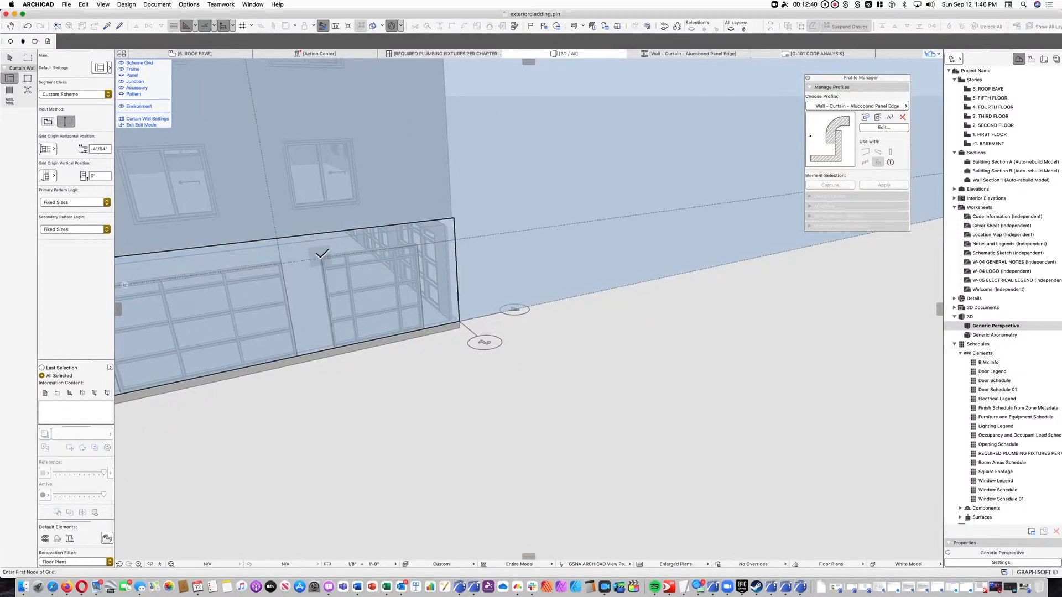
{"action": "left_click", "coordinate": [319, 244]}
{"action": "left_click", "coordinate": [442, 238]}
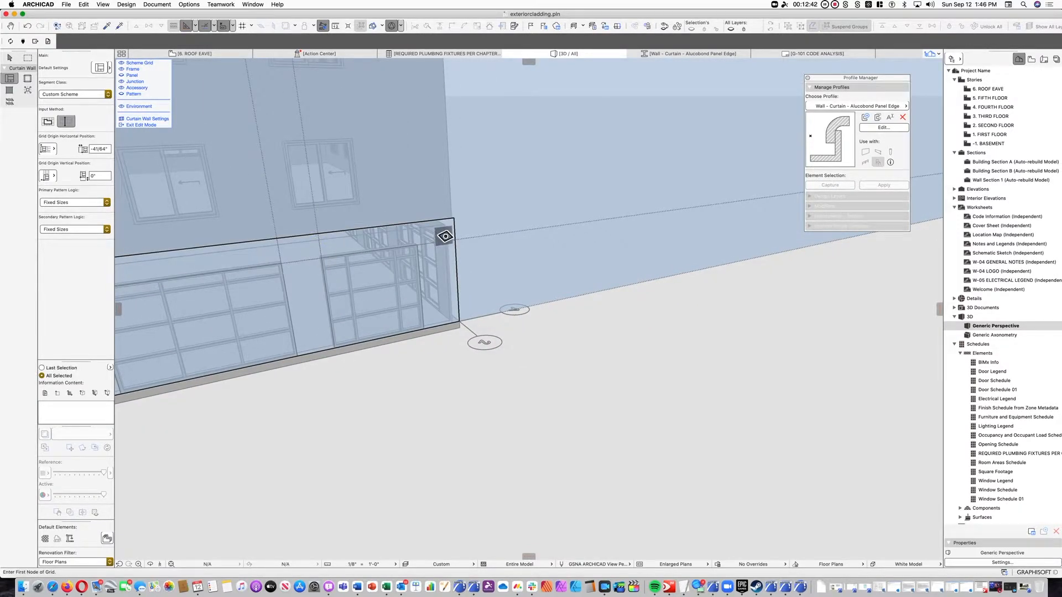
{"action": "scroll", "coordinate": [434, 236], "scroll_direction": "up", "scroll_amount": 2}
{"action": "left_click", "coordinate": [415, 246]}
{"action": "left_click", "coordinate": [414, 234]}
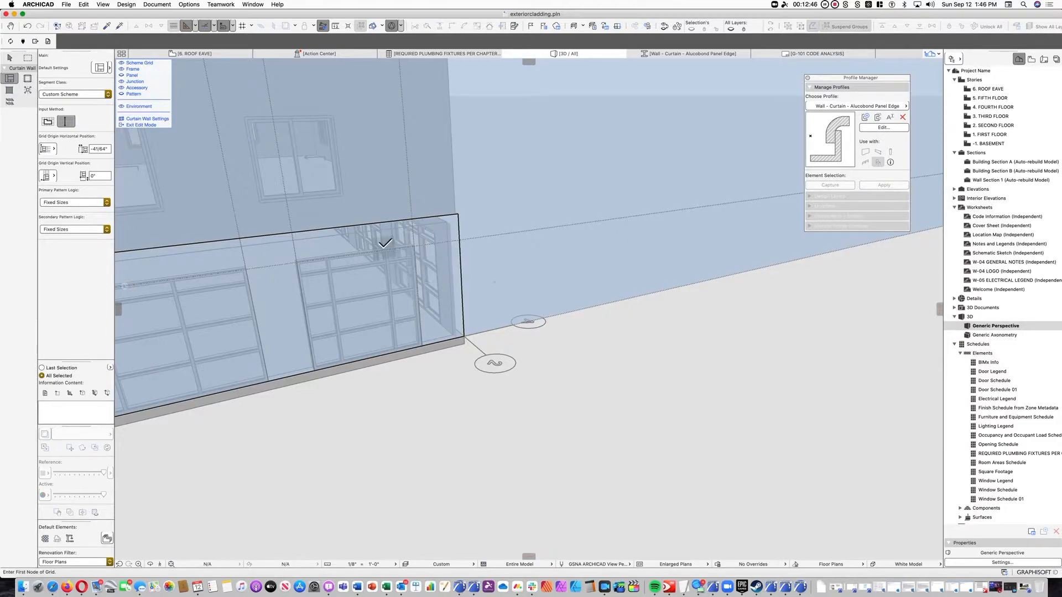
Add a horizontal scheme grid line across the curtain wall at about mid-height of the openings and display the panels
{"action": "middle_click_drag", "start_coordinate": [356, 247], "coordinate": [525, 269], "text": "shift"}
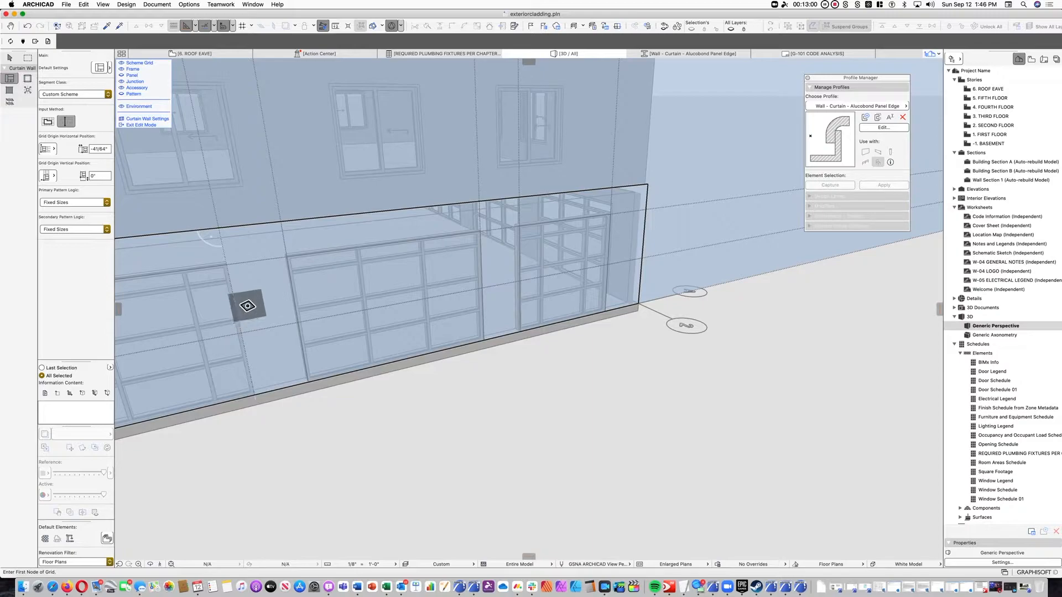
{"action": "middle_click_drag", "start_coordinate": [270, 306], "coordinate": [427, 299]}
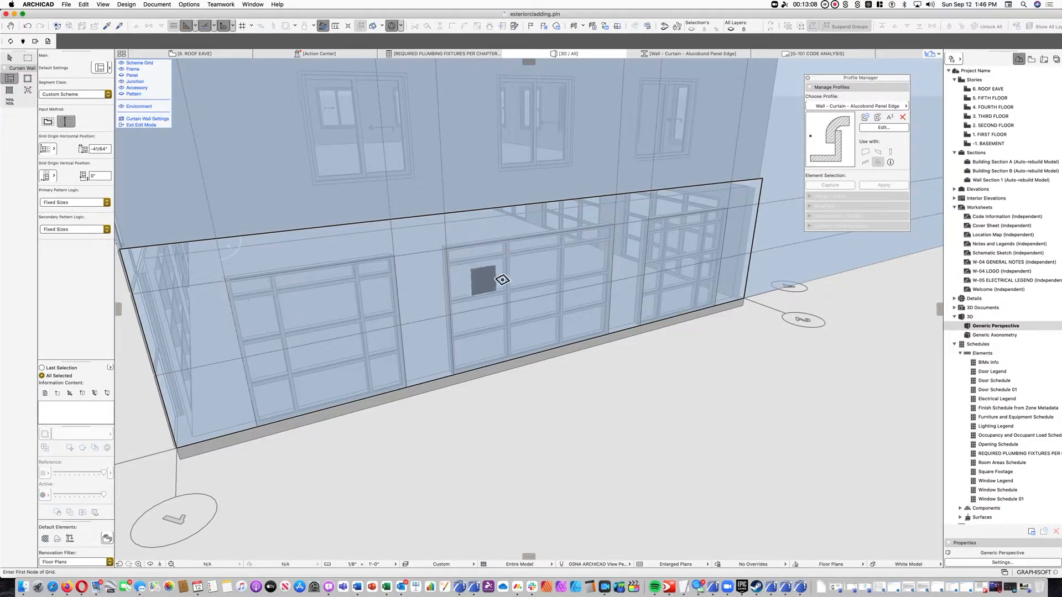
{"action": "left_click", "coordinate": [122, 76]}
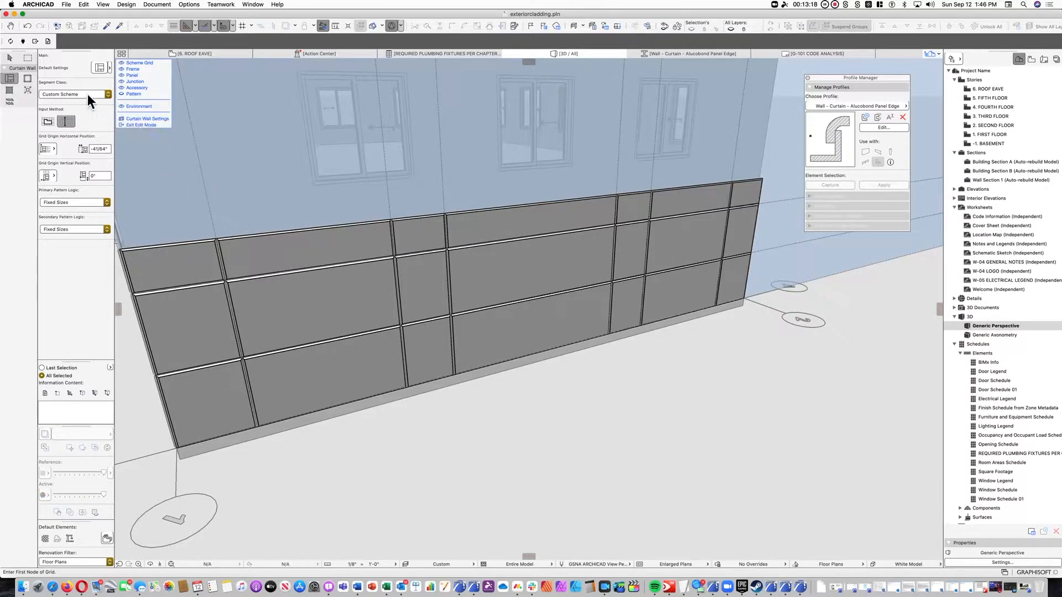
Delete the six curtain wall panels covering the three storefront openings, two panels per opening
{"action": "left_click", "coordinate": [12, 58]}
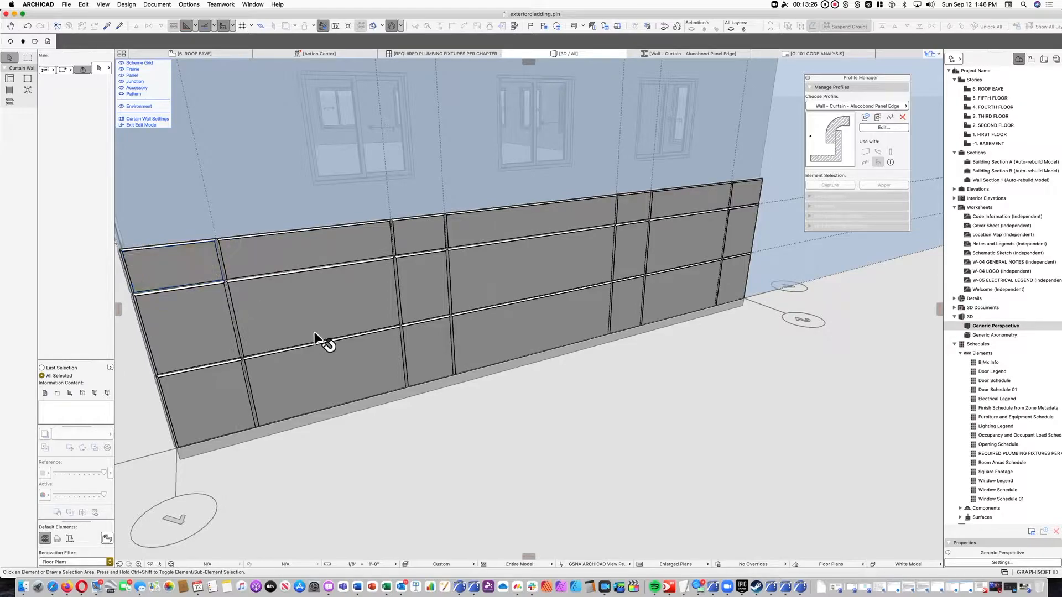
{"action": "left_click", "coordinate": [344, 303]}
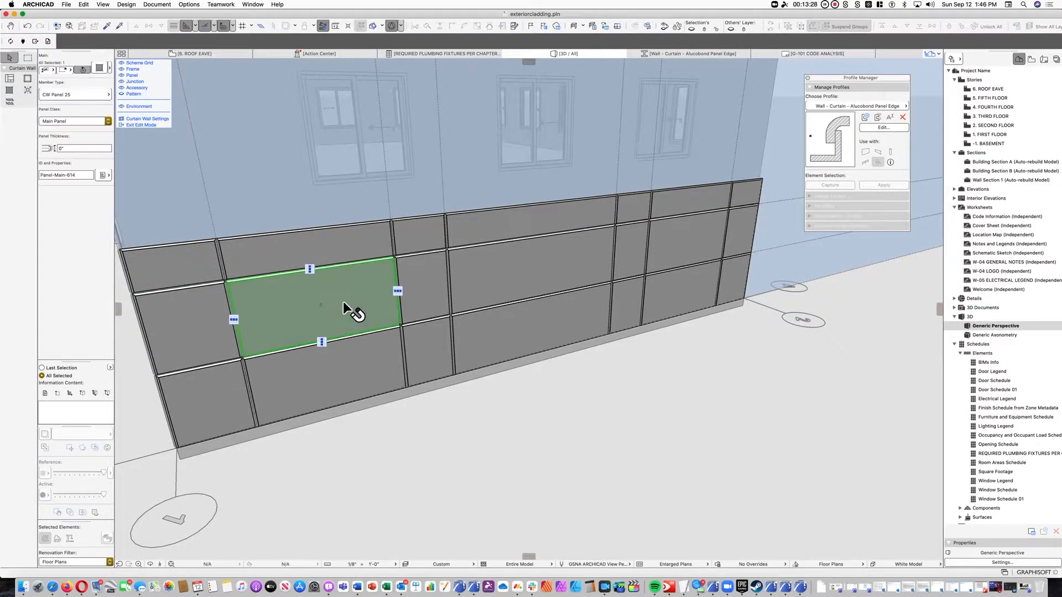
{"action": "left_click", "coordinate": [363, 359], "text": "shift"}
{"action": "left_click", "coordinate": [535, 289], "text": "shift"}
{"action": "left_click", "coordinate": [542, 320], "text": "shift"}
{"action": "left_click", "coordinate": [666, 251], "text": "shift"}
{"action": "left_click", "coordinate": [668, 285], "text": "shift"}
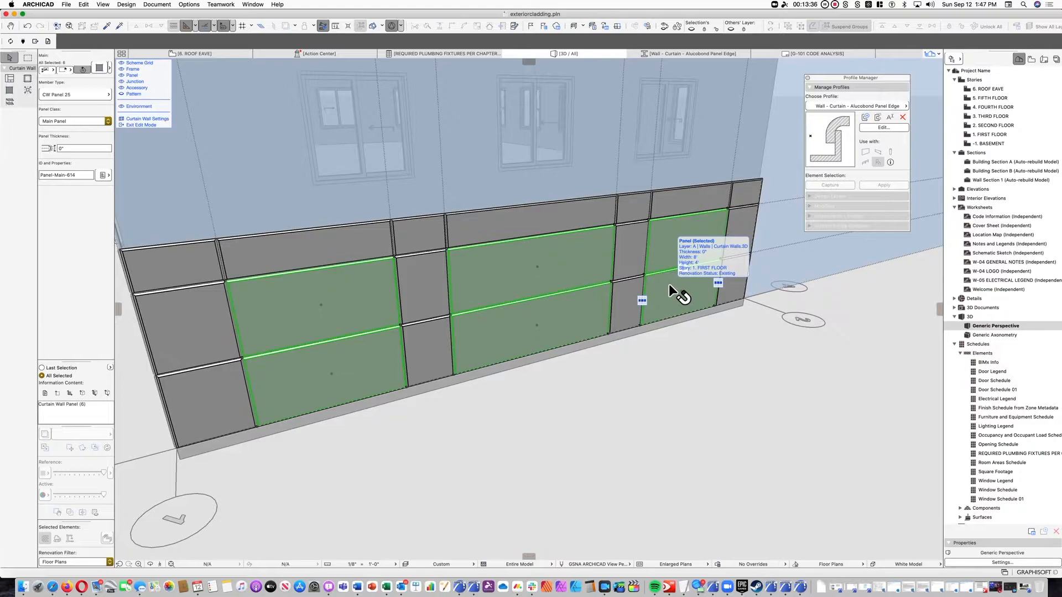
{"action": "key", "text": "Delete"}
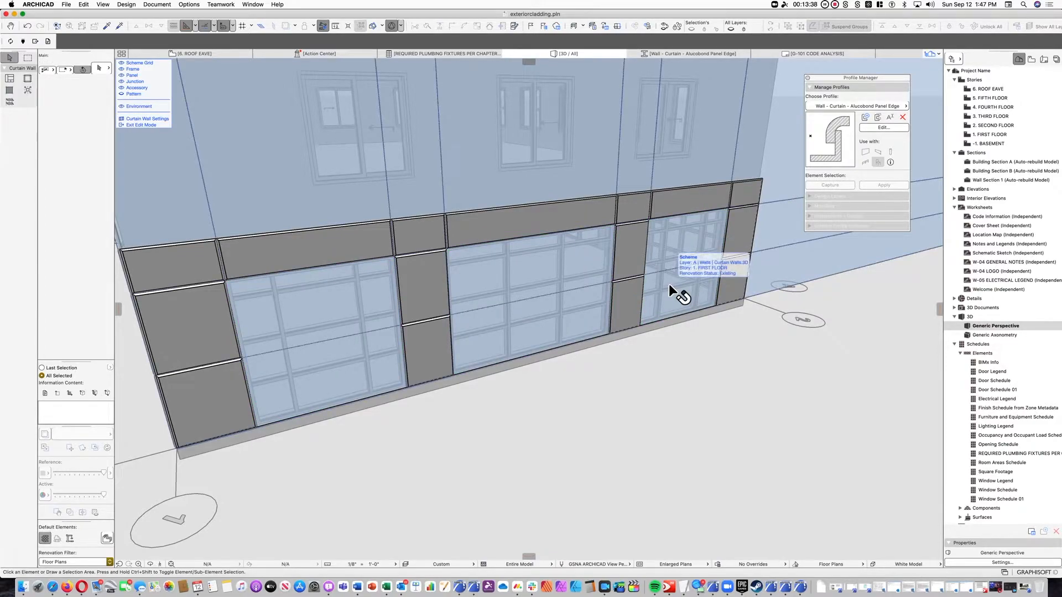
Exit the curtain wall edit mode, clear the selection and review the ground-floor cladding around the corner
{"action": "left_click", "coordinate": [161, 125]}
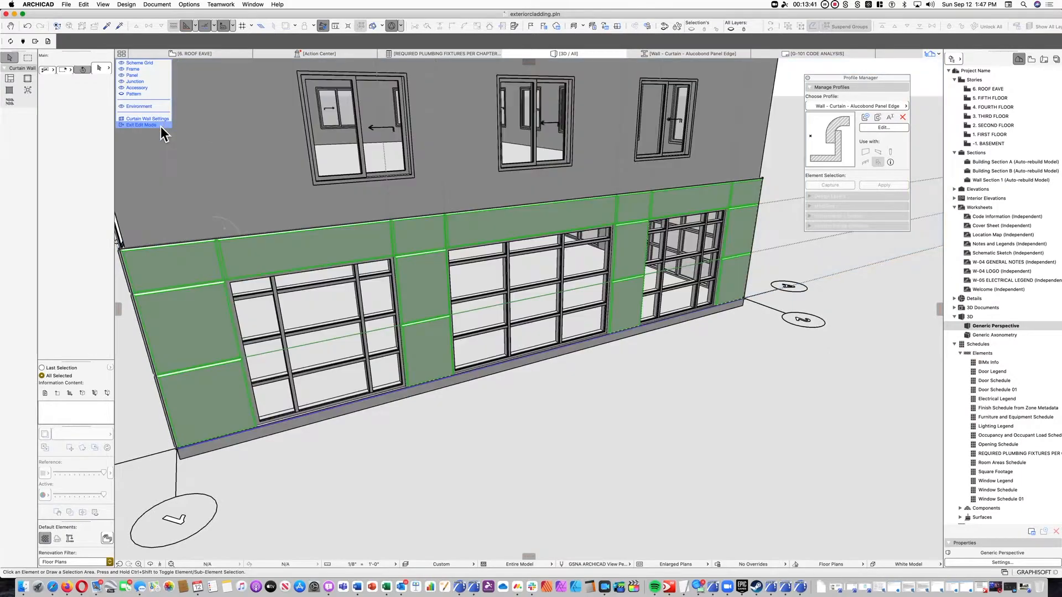
{"action": "left_click", "coordinate": [558, 378]}
{"action": "middle_click_drag", "start_coordinate": [403, 367], "coordinate": [429, 354], "text": "shift"}
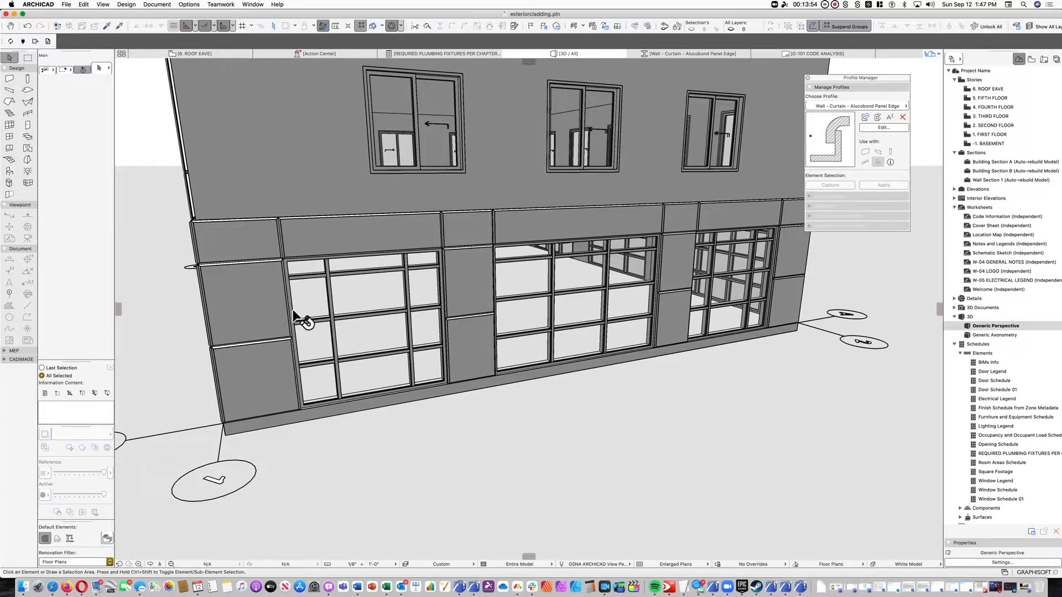
{"action": "middle_click_drag", "start_coordinate": [417, 265], "coordinate": [528, 310], "text": "shift"}
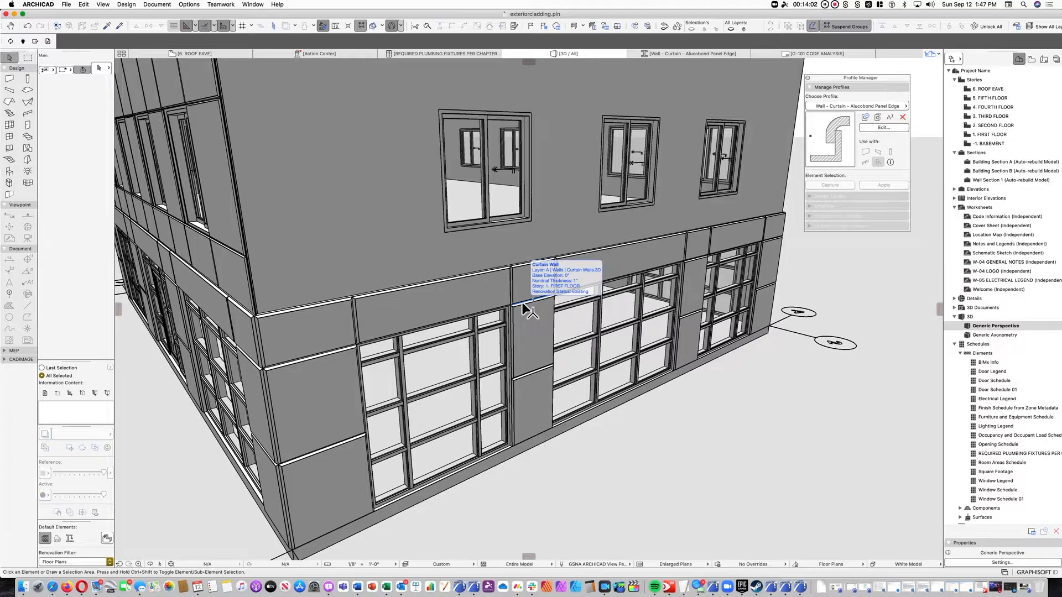
Switch the 3D style to 3D Details with the clad and unclad facades in view
{"action": "scroll", "coordinate": [418, 270], "scroll_direction": "down", "scroll_amount": 2}
{"action": "middle_click_drag", "start_coordinate": [416, 265], "coordinate": [407, 391]}
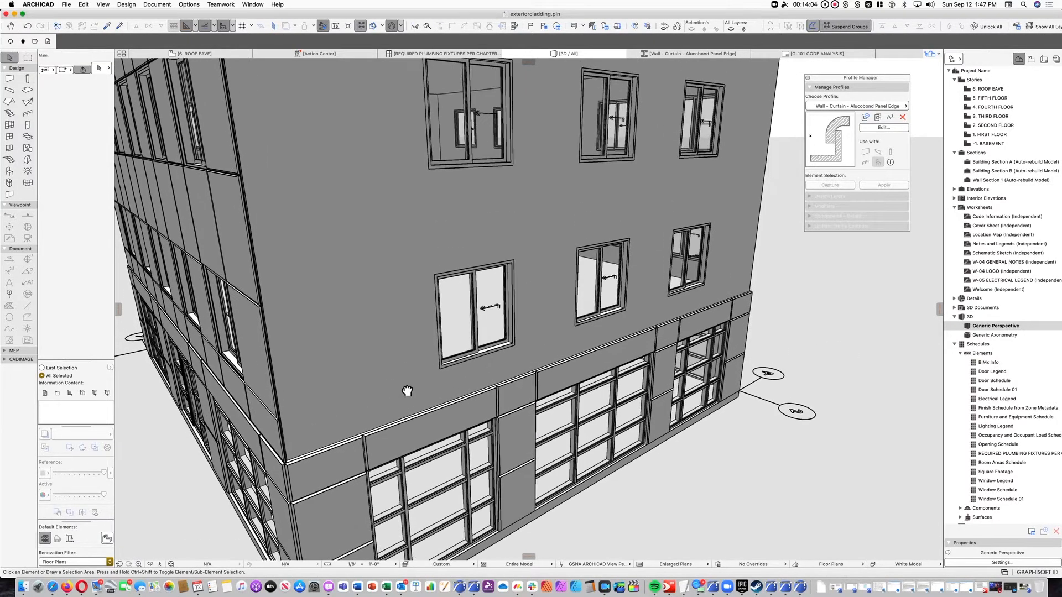
{"action": "scroll", "coordinate": [362, 358], "scroll_direction": "down", "scroll_amount": 2}
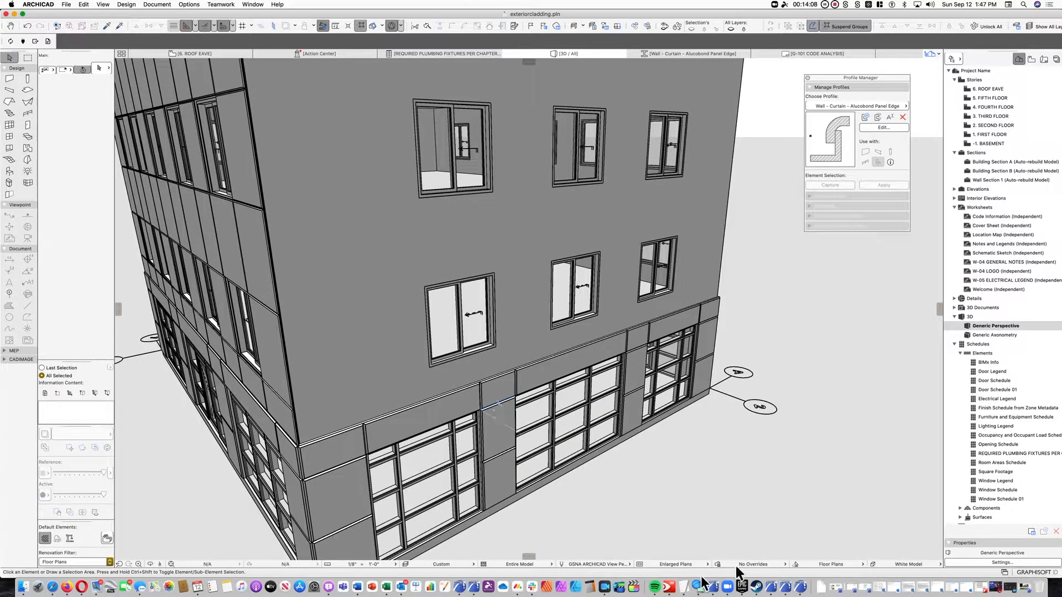
{"action": "left_click", "coordinate": [902, 565]}
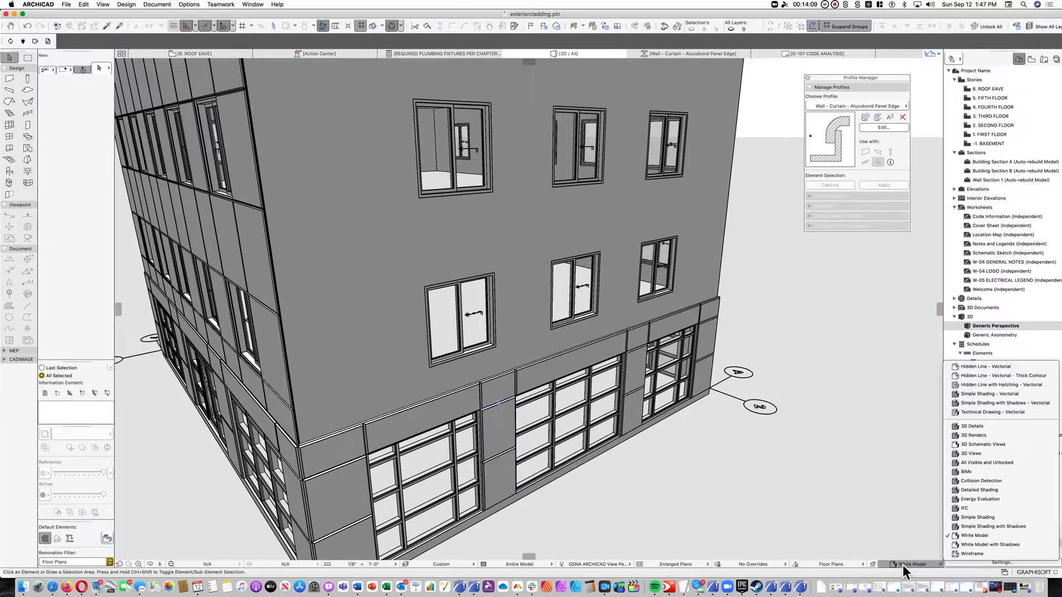
{"action": "left_click", "coordinate": [988, 426]}
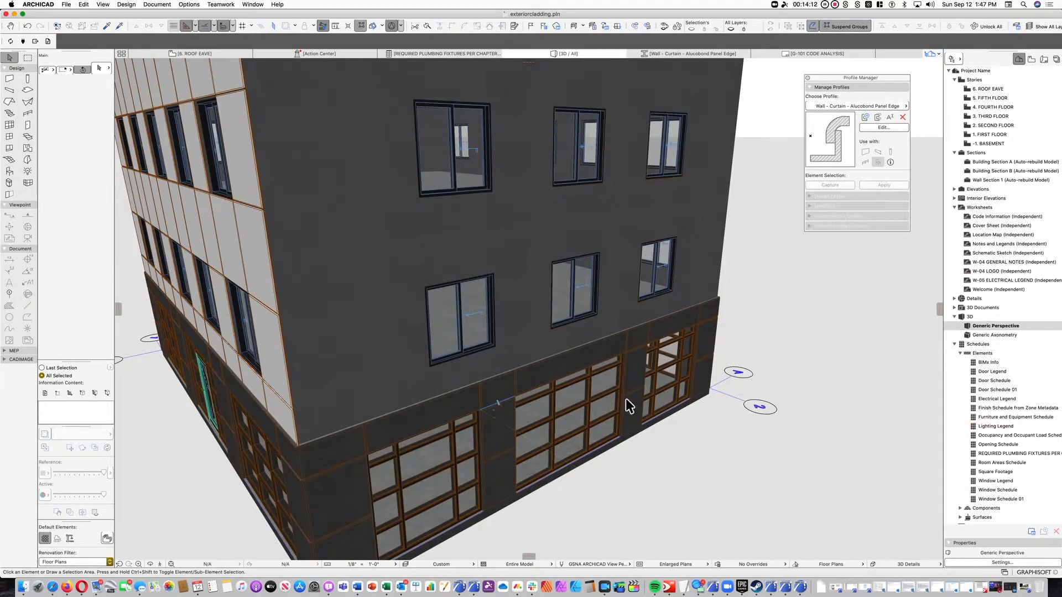
Pick up the settings of the light-panelled upper curtain wall as the Curtain Wall tool defaults
{"action": "scroll", "coordinate": [385, 314], "scroll_direction": "down", "scroll_amount": 1}
{"action": "middle_click_drag", "start_coordinate": [386, 314], "coordinate": [609, 315], "text": "shift"}
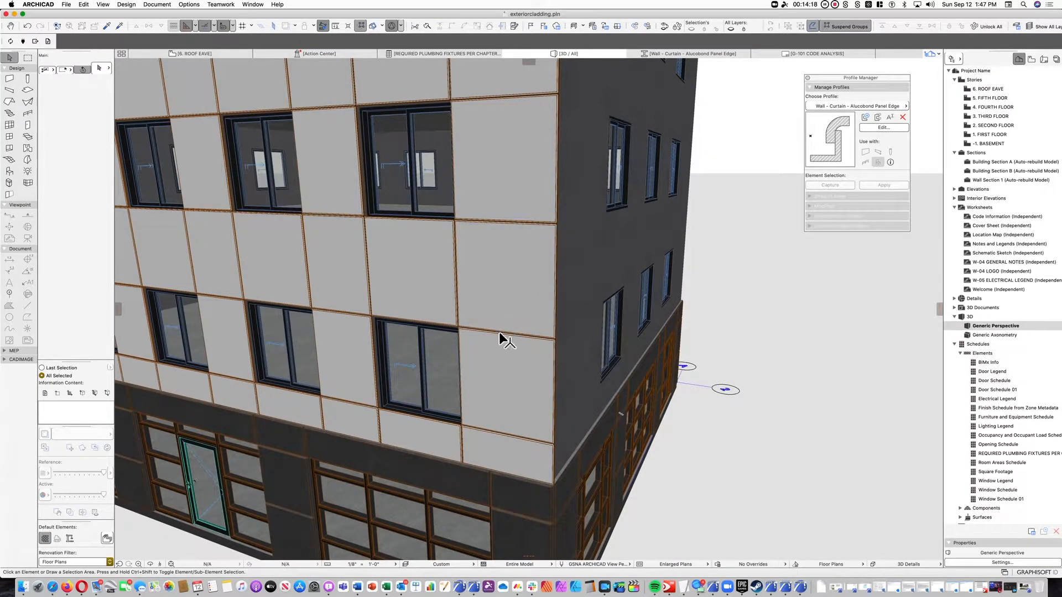
{"action": "left_click", "coordinate": [502, 364], "text": "alt"}
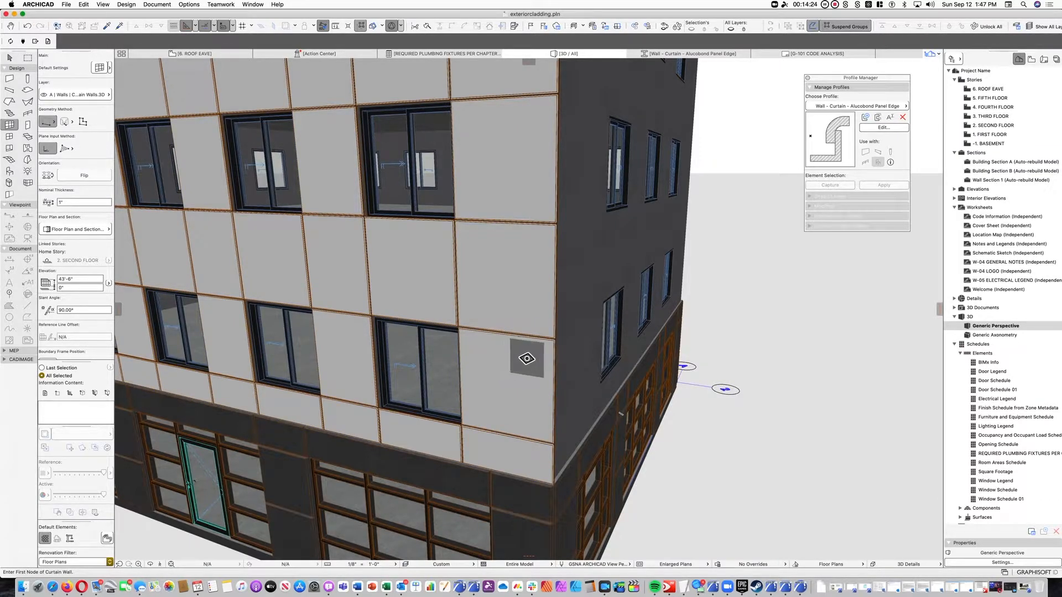
{"action": "scroll", "coordinate": [557, 362], "scroll_direction": "down", "scroll_amount": 2}
{"action": "middle_click_drag", "start_coordinate": [559, 362], "coordinate": [377, 233], "text": "shift"}
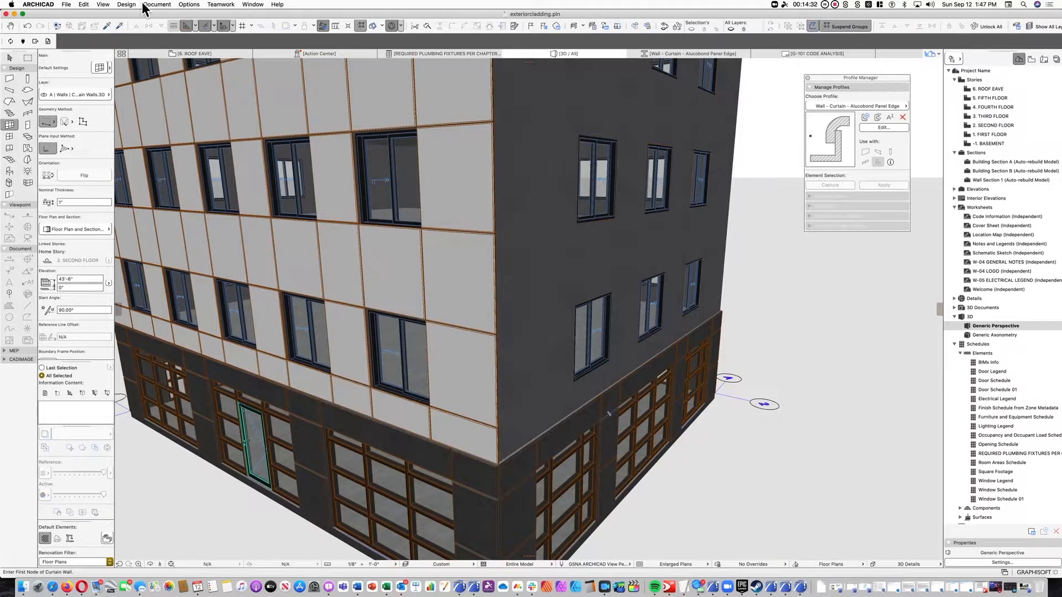
Open the complex profile "Wall - Curtain - Alucobond Panel Edge" for editing to examine its shape
{"action": "left_click", "coordinate": [166, 4]}
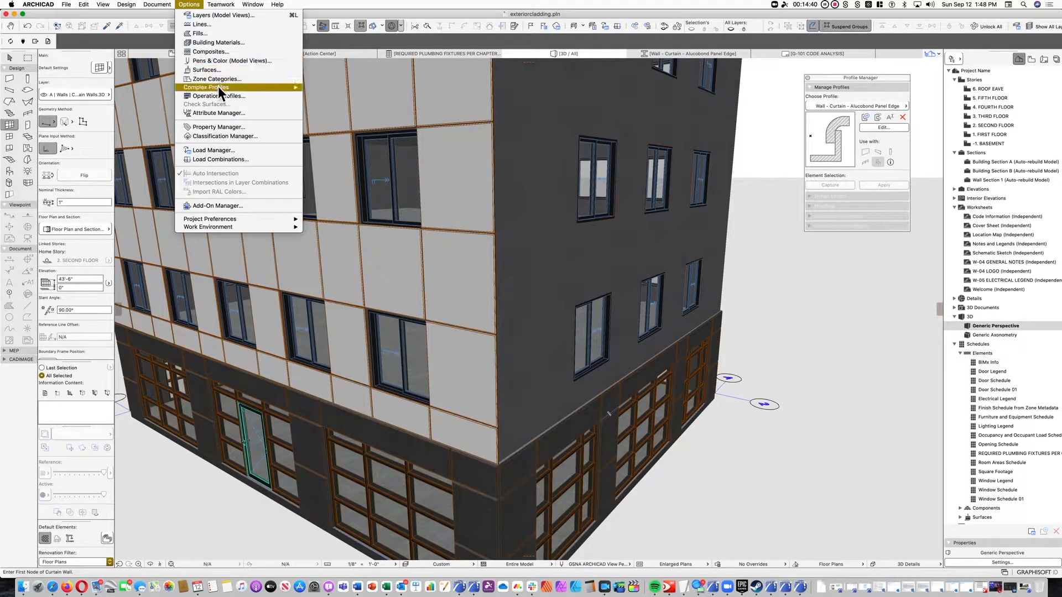
{"action": "mouse_move", "coordinate": [218, 87]}
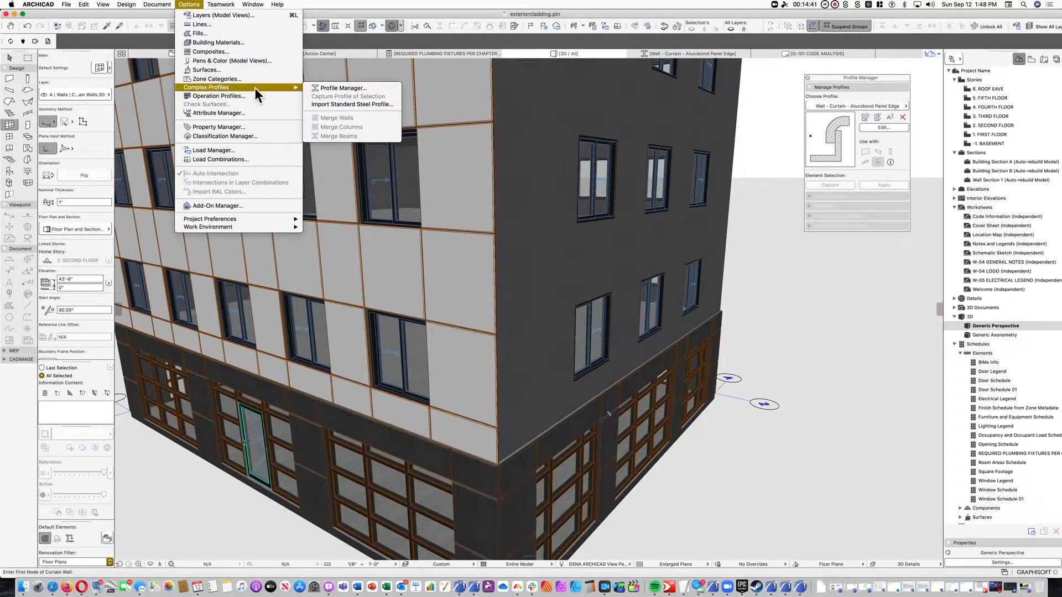
{"action": "left_click", "coordinate": [369, 91]}
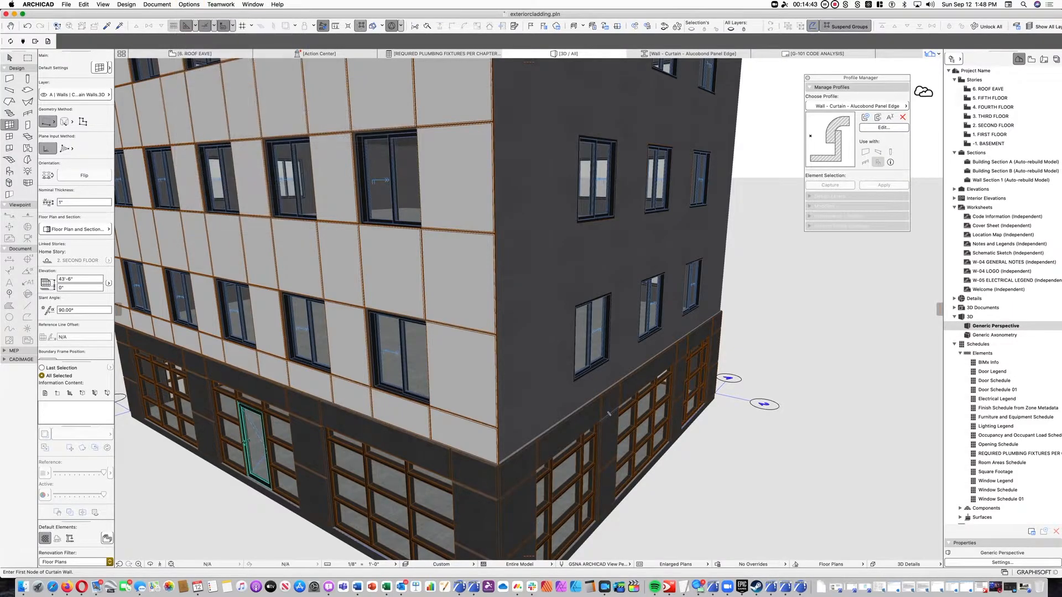
{"action": "left_click", "coordinate": [884, 129]}
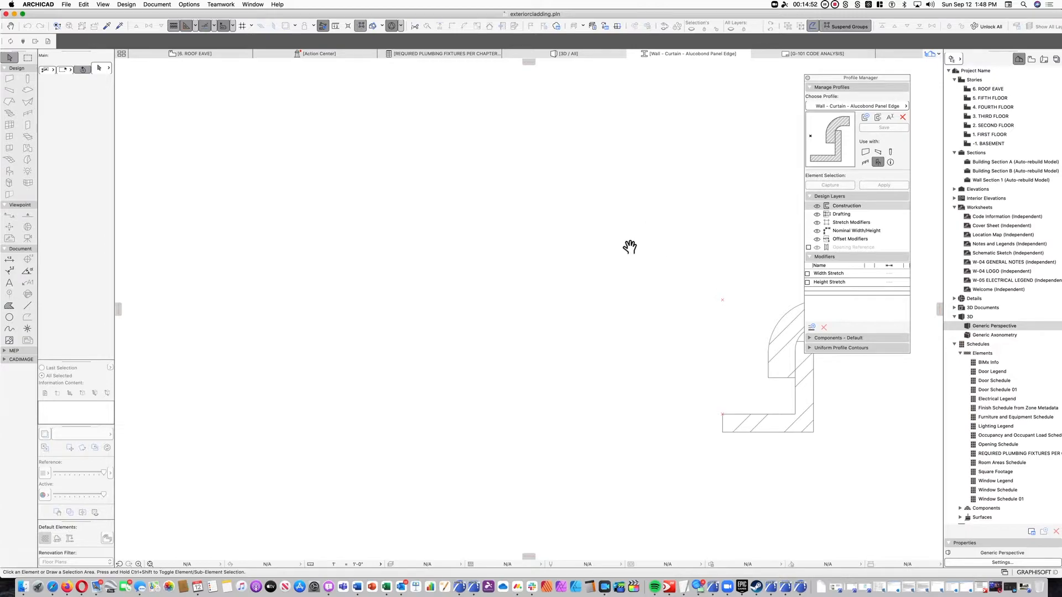
{"action": "middle_click_drag", "start_coordinate": [628, 247], "coordinate": [385, 241]}
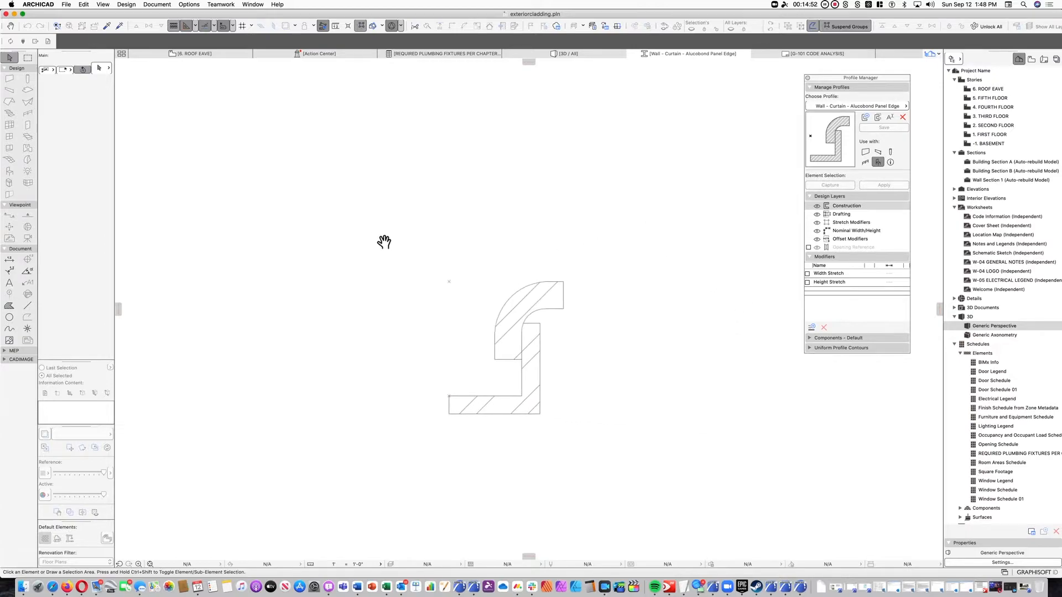
{"action": "scroll", "coordinate": [452, 341], "scroll_direction": "up", "scroll_amount": 5}
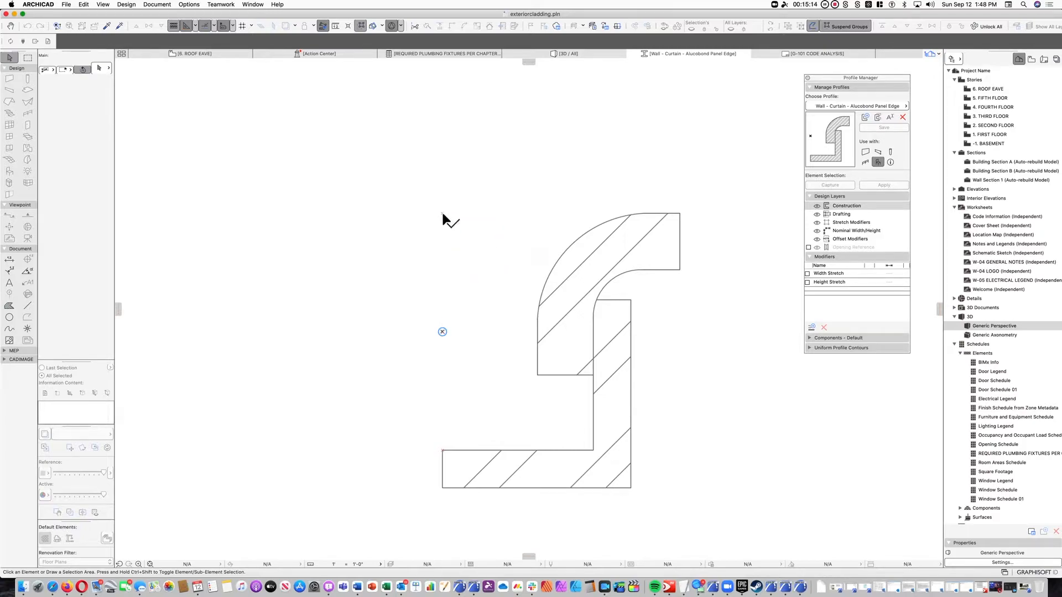
Check the building materials assigned to the curved panel edge and the L-shaped backing piece of the profile
{"action": "scroll", "coordinate": [611, 224], "scroll_direction": "down", "scroll_amount": 2}
{"action": "middle_click_drag", "start_coordinate": [609, 226], "coordinate": [559, 238]}
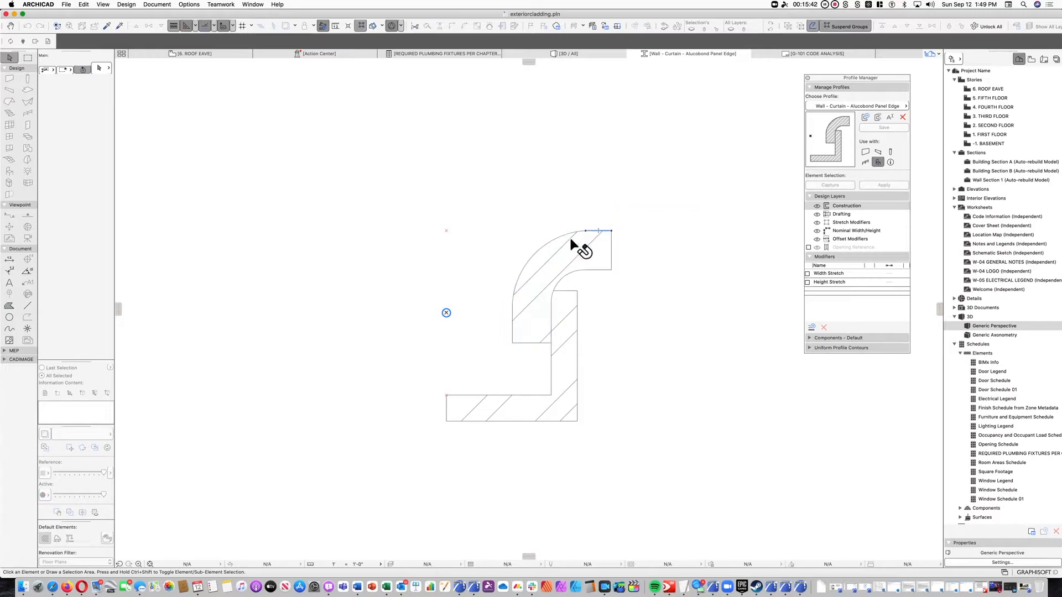
{"action": "left_click", "coordinate": [585, 242]}
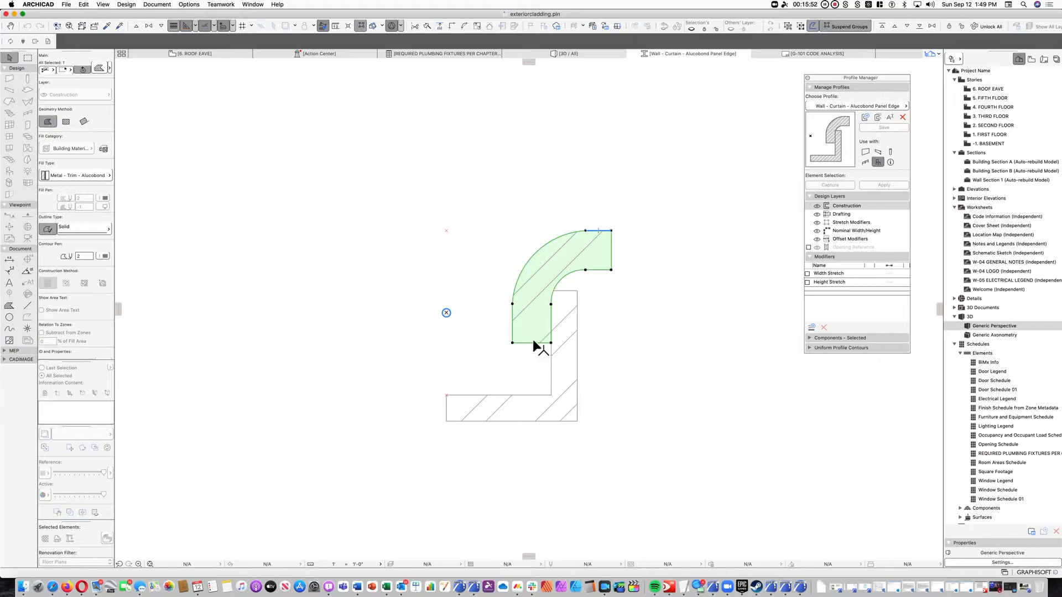
{"action": "left_click", "coordinate": [67, 175]}
{"action": "left_click", "coordinate": [570, 329]}
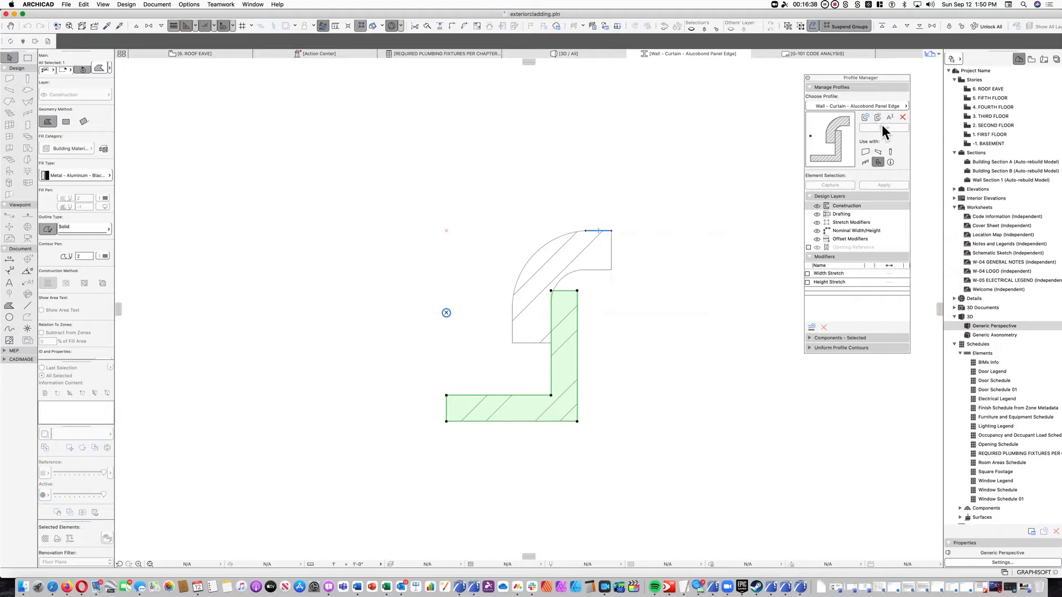
{"action": "left_click", "coordinate": [325, 144]}
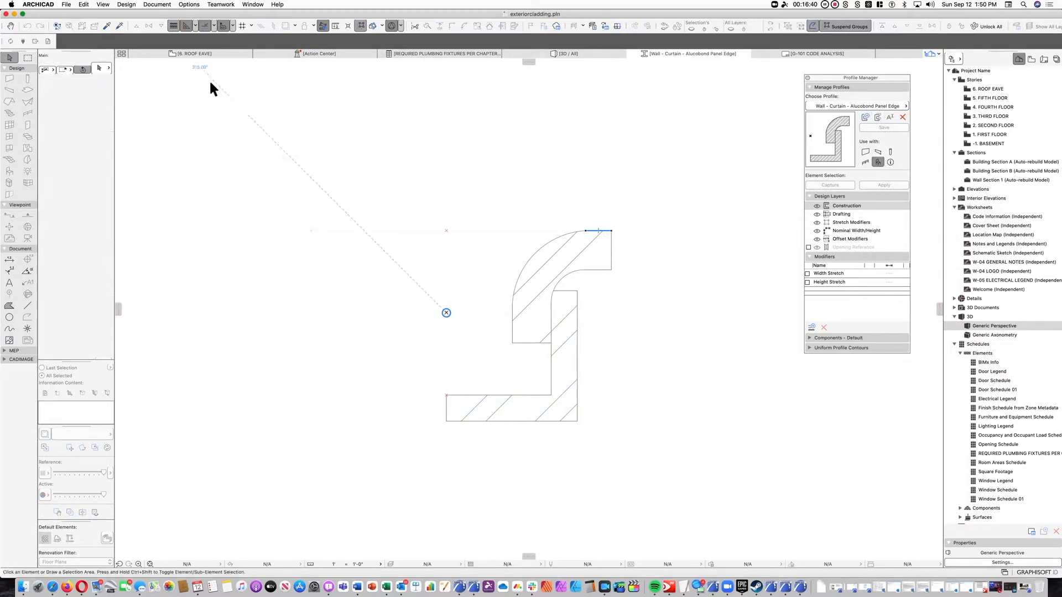
Return to the 3D view and open the scheme grid pattern in the Curtain Wall default settings
{"action": "left_click", "coordinate": [542, 53]}
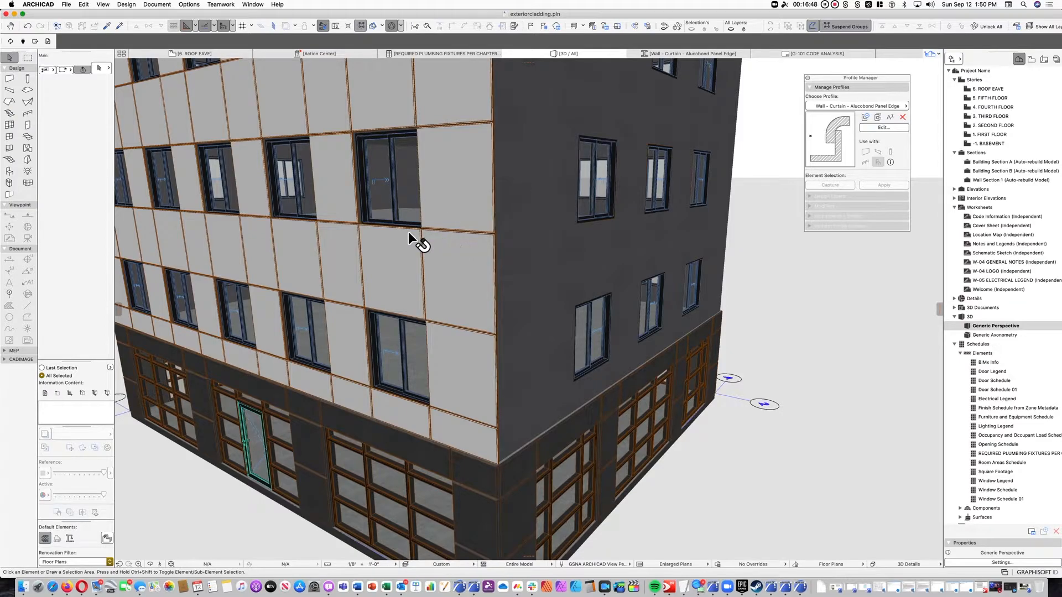
{"action": "left_click", "coordinate": [10, 126]}
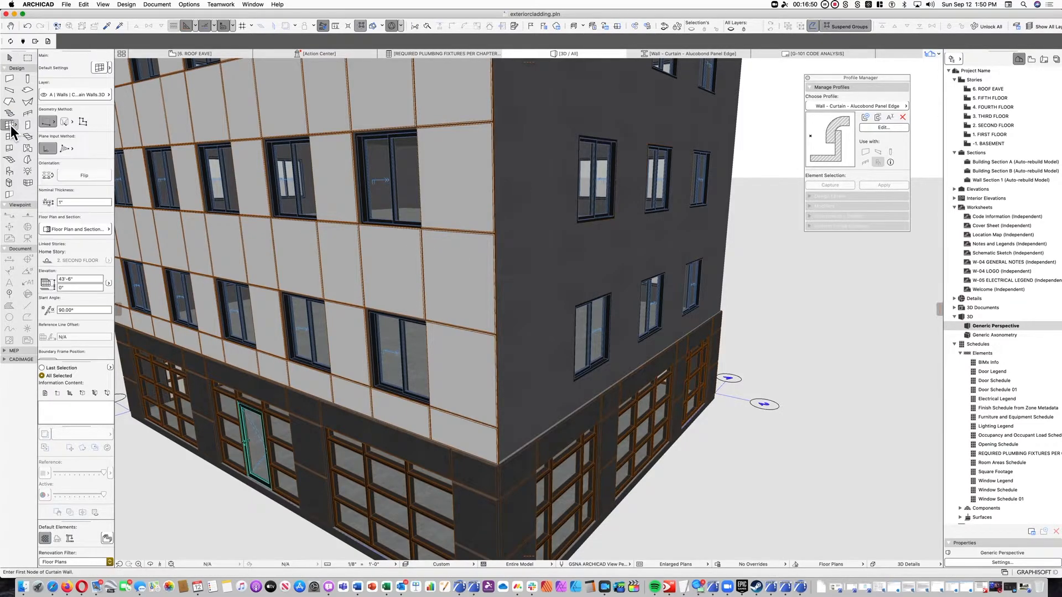
{"action": "left_click", "coordinate": [100, 67]}
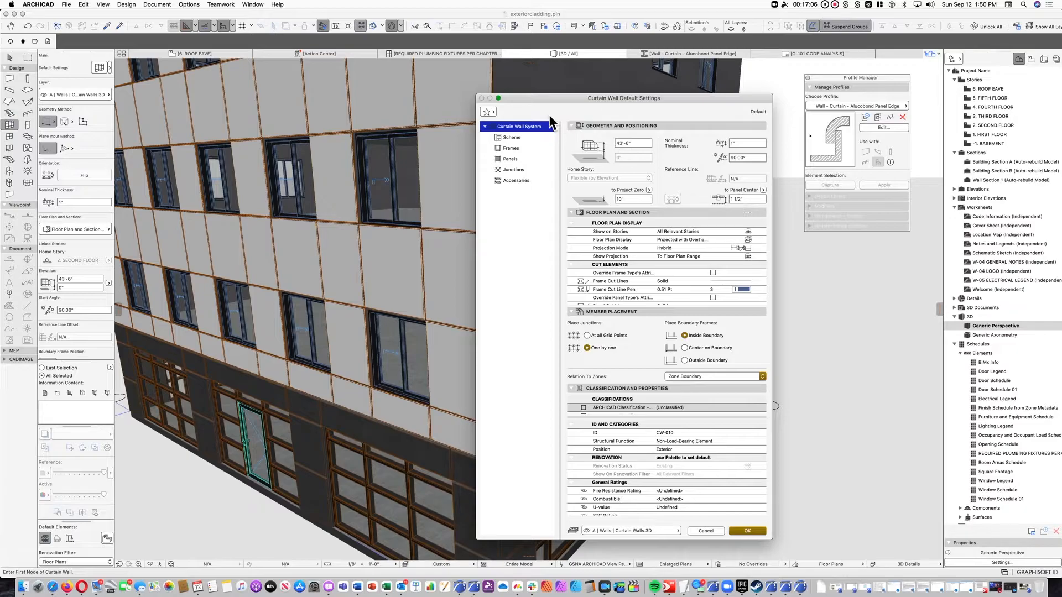
{"action": "left_click", "coordinate": [515, 140]}
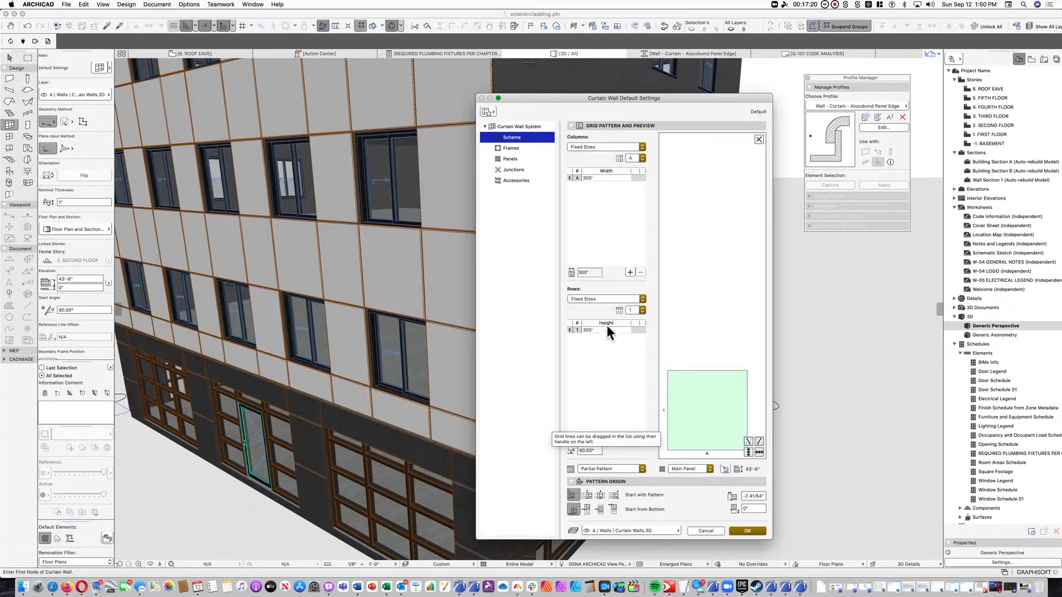
Review the frame classes and the Main Panel class in the Curtain Wall default settings
{"action": "left_click", "coordinate": [516, 151]}
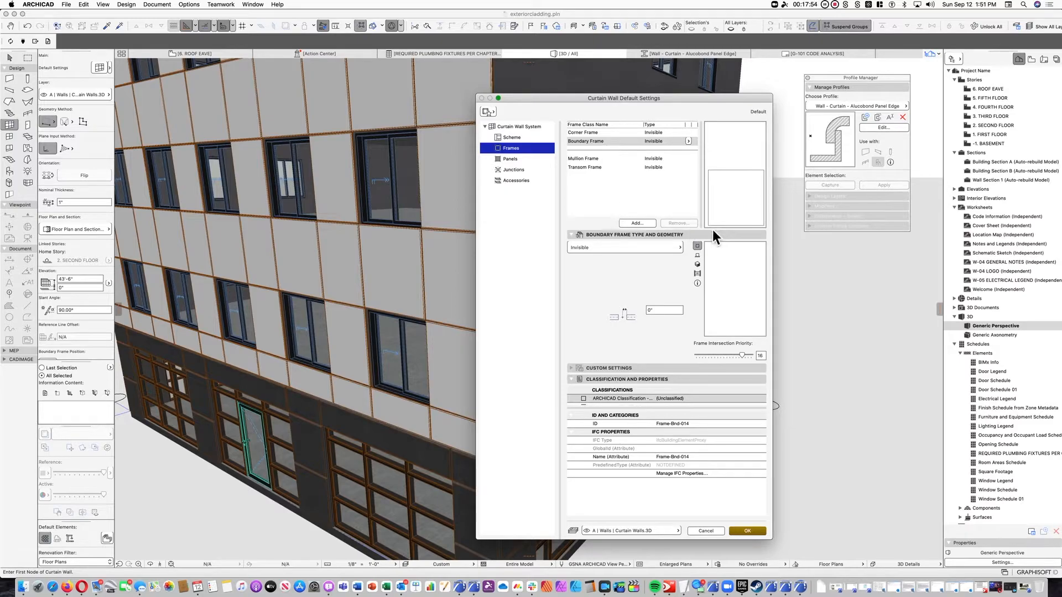
{"action": "left_click", "coordinate": [517, 161]}
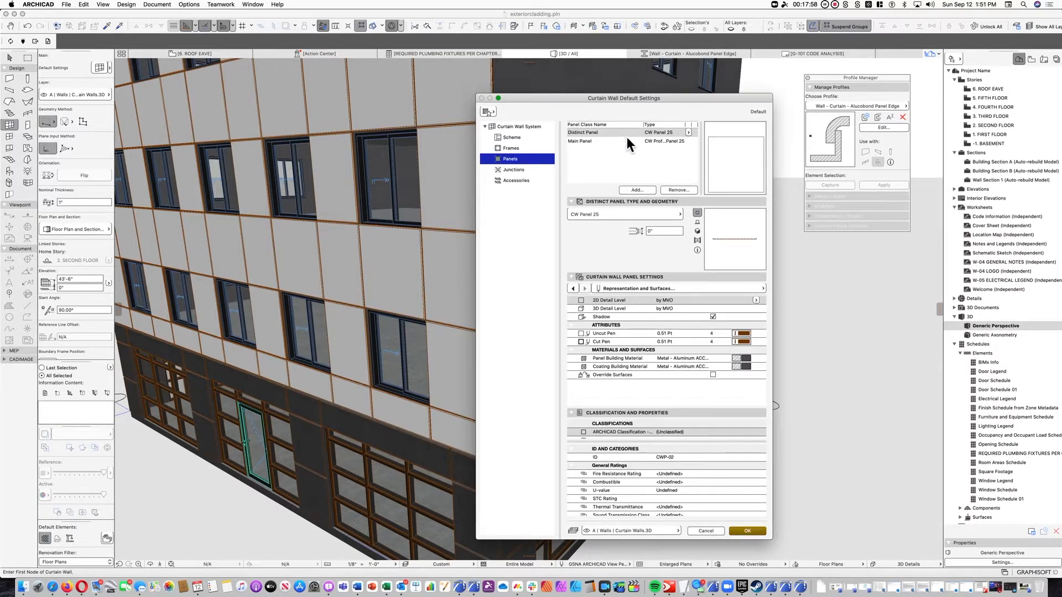
{"action": "left_click", "coordinate": [606, 142]}
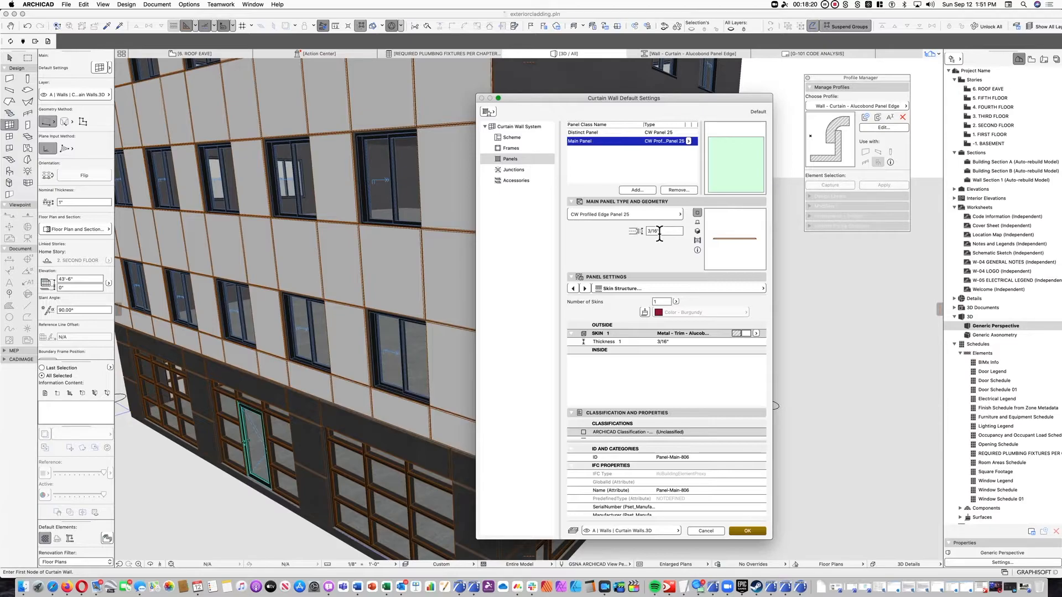
Check the Main Panel's style and dimensions and which complex profile is assigned to its edge
{"action": "left_click", "coordinate": [622, 288]}
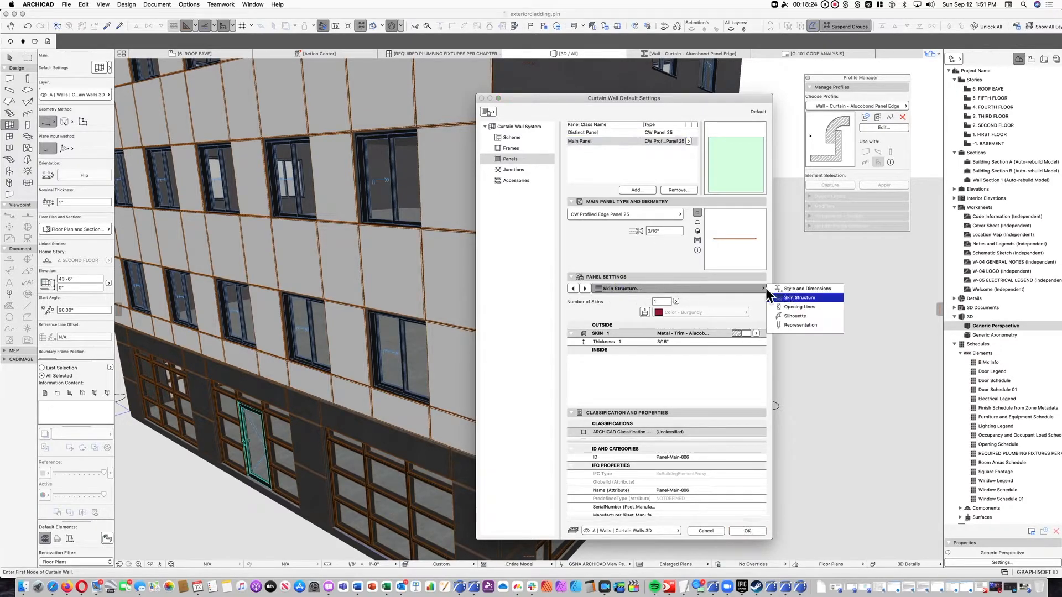
{"action": "left_click", "coordinate": [796, 289]}
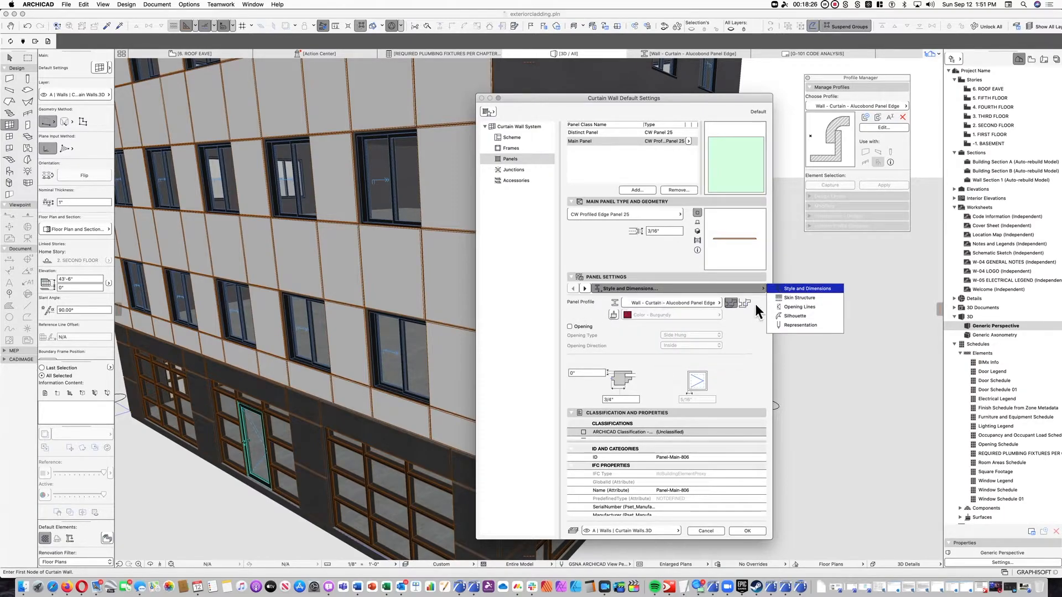
{"action": "left_click", "coordinate": [642, 303]}
{"action": "left_click", "coordinate": [682, 305]}
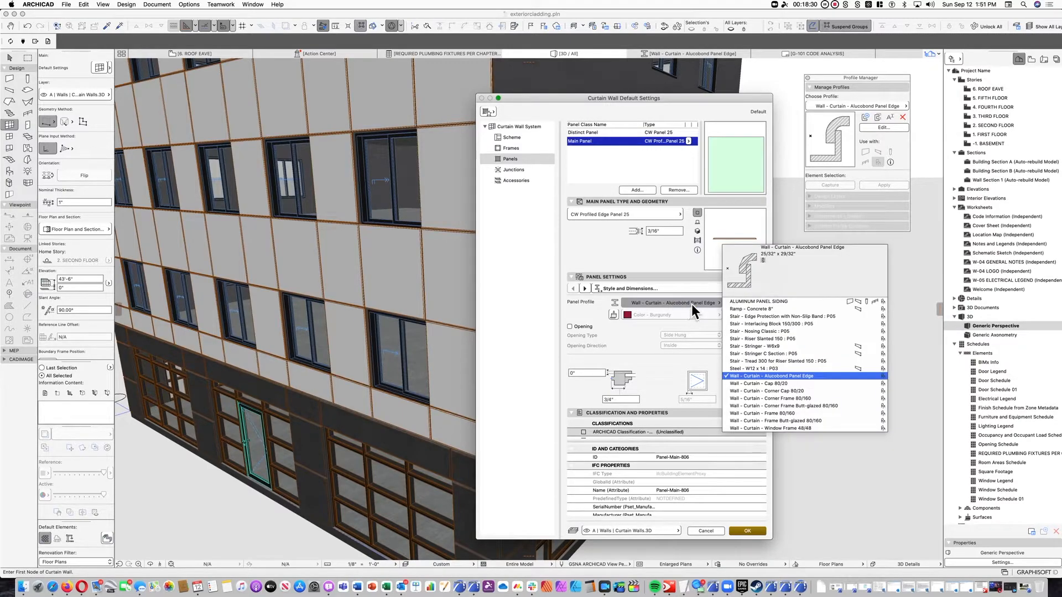
{"action": "left_click", "coordinate": [689, 304]}
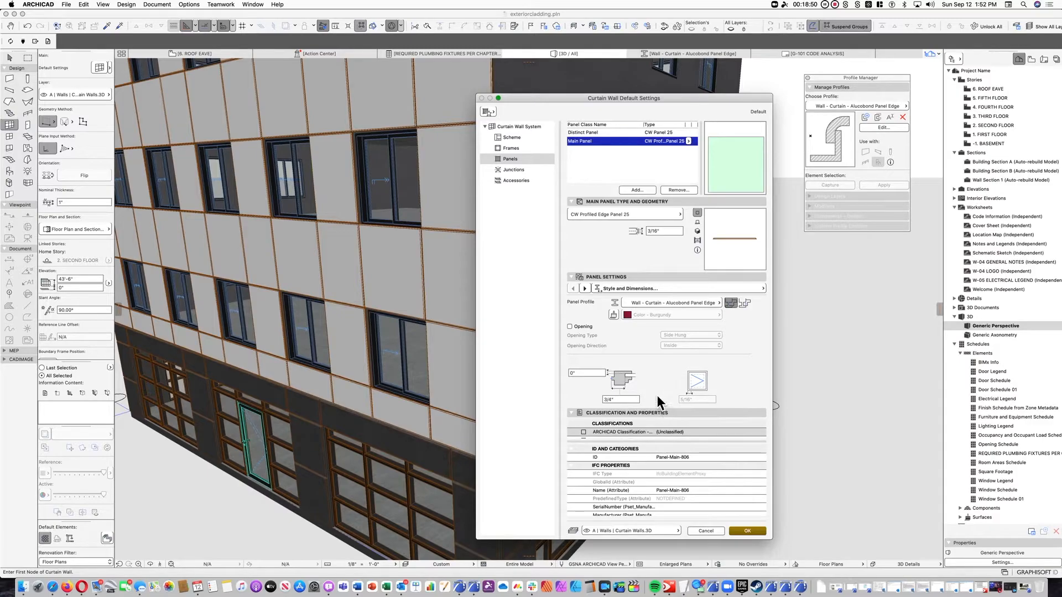
Check the Main Panel's skin structure and representation attributes and accept the curtain wall defaults
{"action": "left_click", "coordinate": [583, 288]}
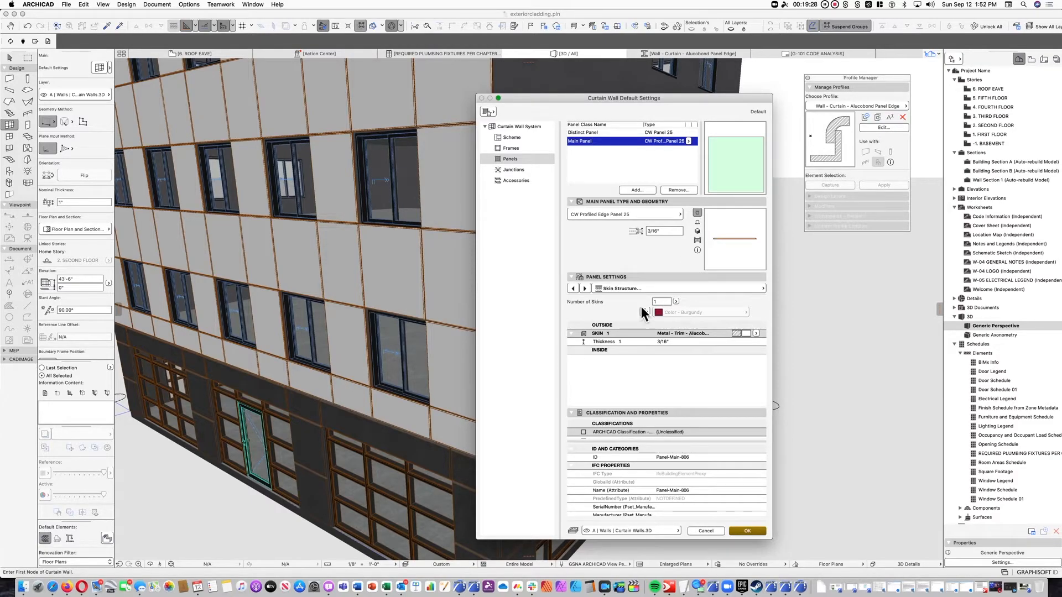
{"action": "left_click", "coordinate": [587, 291]}
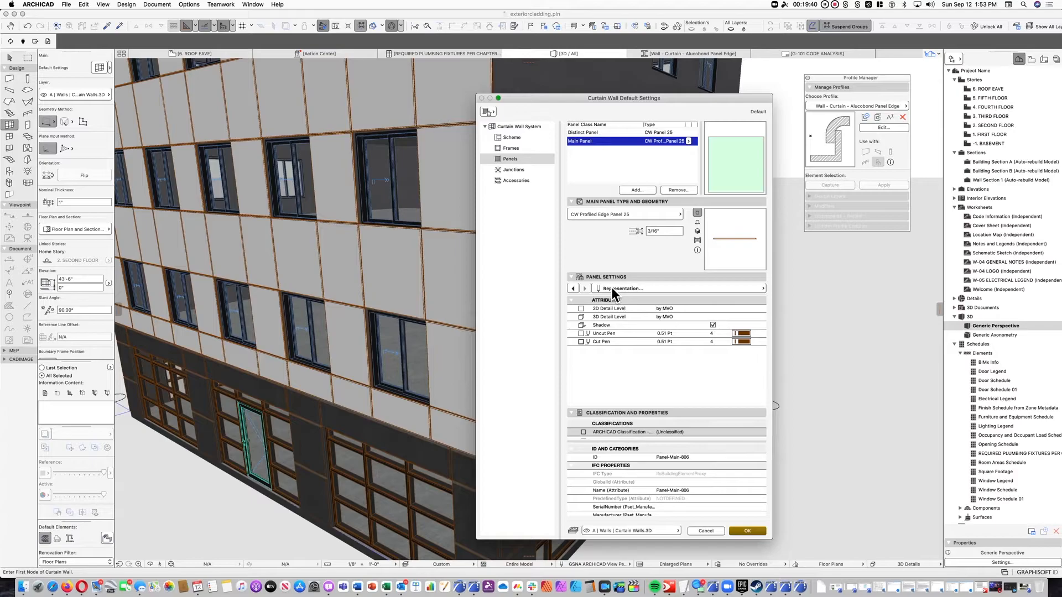
{"action": "left_click", "coordinate": [747, 530]}
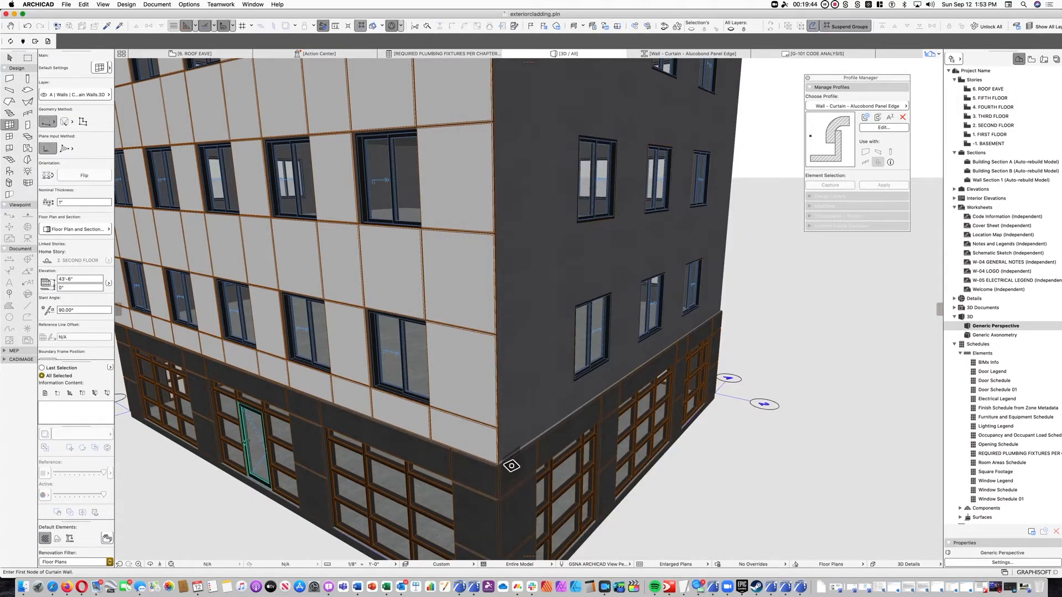
Place a curtain wall on the bare dark facade above the first floor, from the corner with the light-panelled facade to the far corner
{"action": "scroll", "coordinate": [511, 466], "scroll_direction": "up", "scroll_amount": 4}
{"action": "middle_click_drag", "start_coordinate": [495, 472], "coordinate": [416, 490], "text": "shift"}
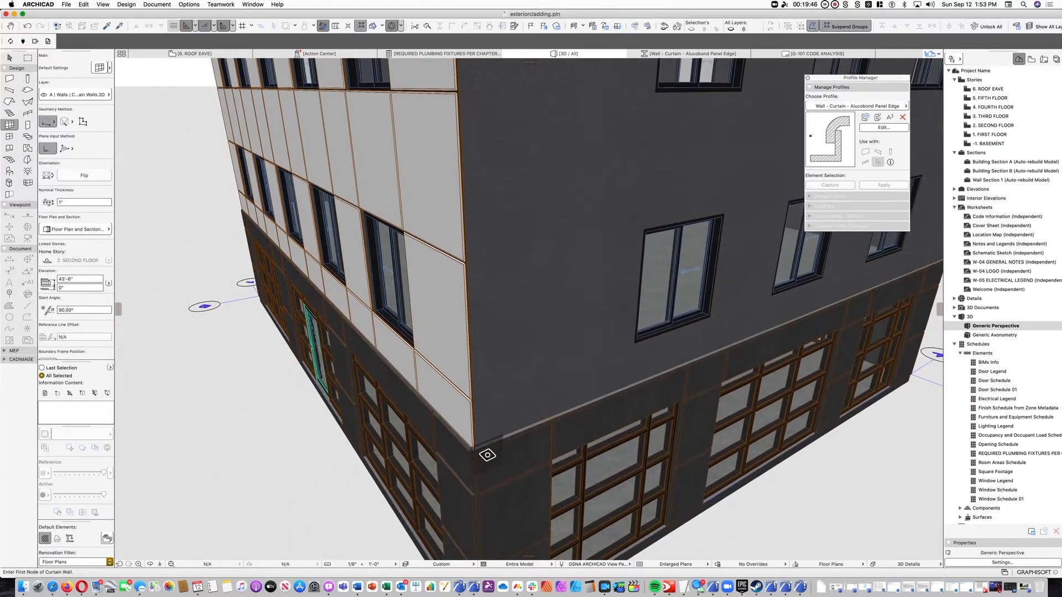
{"action": "scroll", "coordinate": [486, 453], "scroll_direction": "up", "scroll_amount": 3}
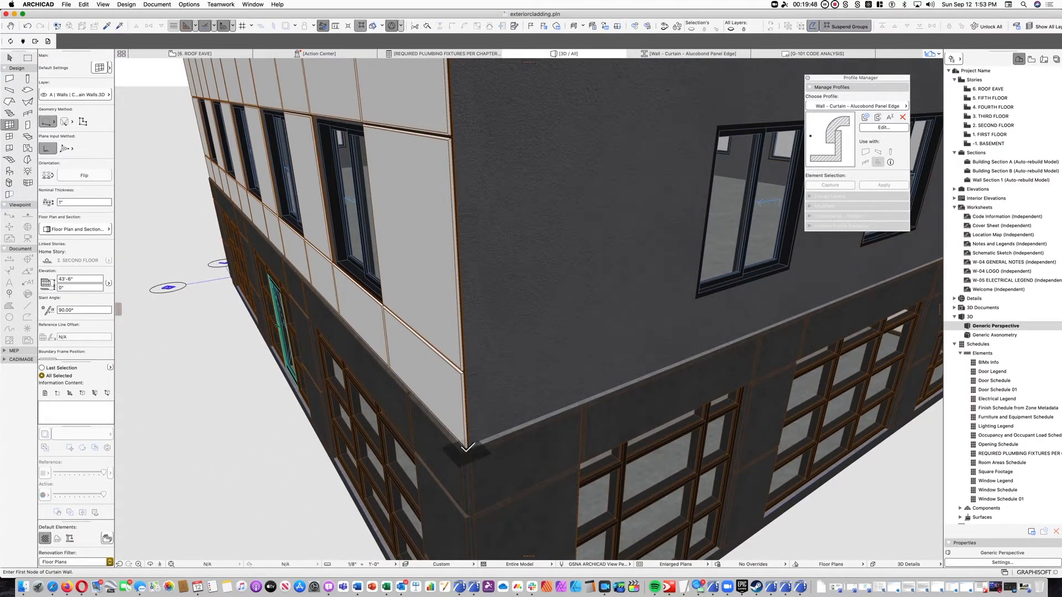
{"action": "left_click", "coordinate": [468, 448]}
{"action": "scroll", "coordinate": [469, 436], "scroll_direction": "down", "scroll_amount": 3}
{"action": "middle_click_drag", "start_coordinate": [690, 363], "coordinate": [557, 396]}
{"action": "scroll", "coordinate": [727, 313], "scroll_direction": "up", "scroll_amount": 3}
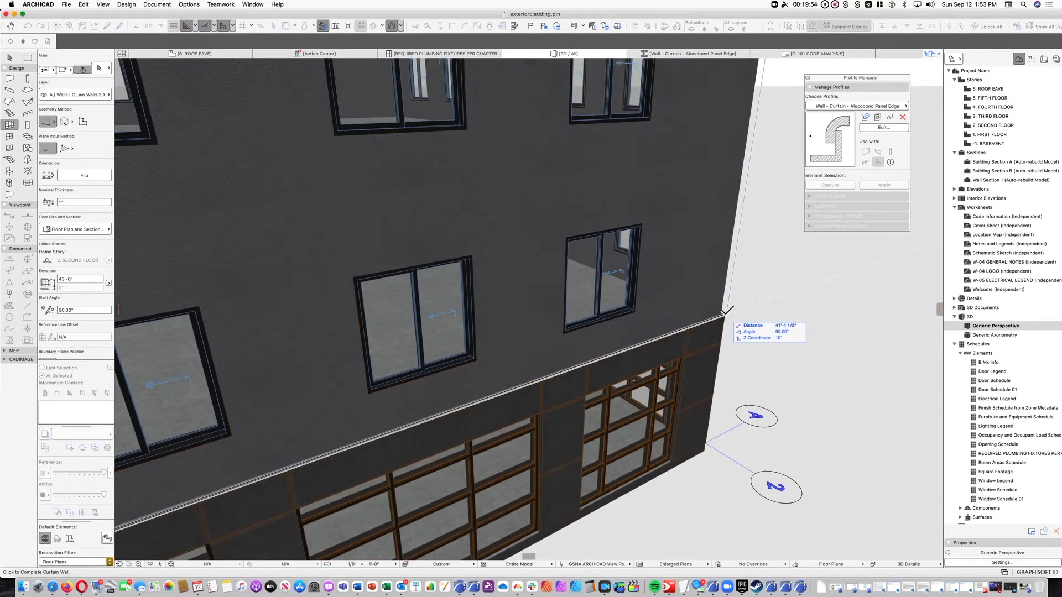
{"action": "left_click", "coordinate": [724, 316]}
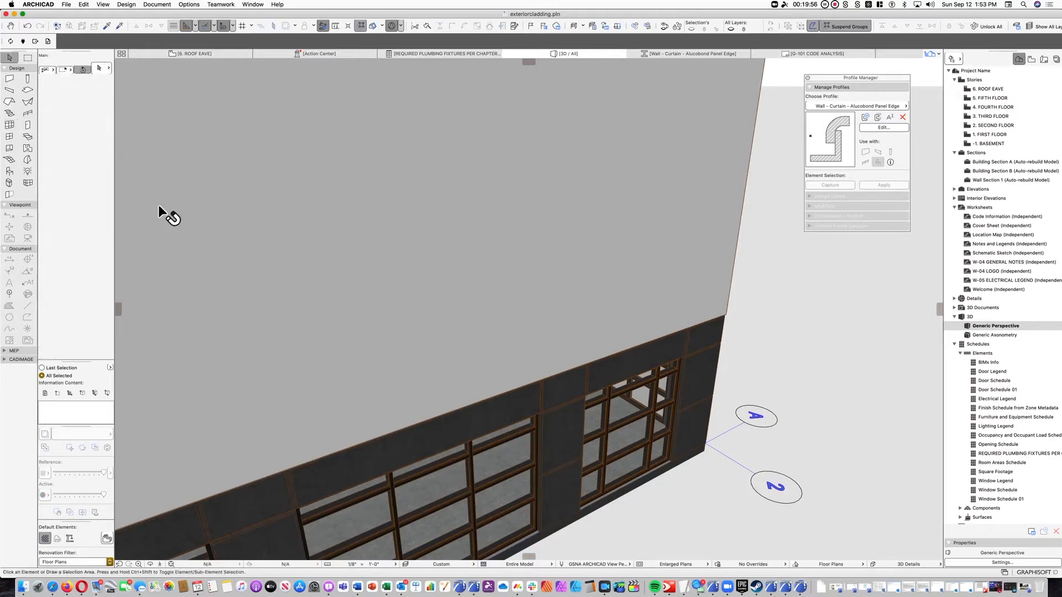
Move the new curtain wall 2" at the shared corner, parallel to the light-panelled facade and back toward the building
{"action": "left_click", "coordinate": [395, 164]}
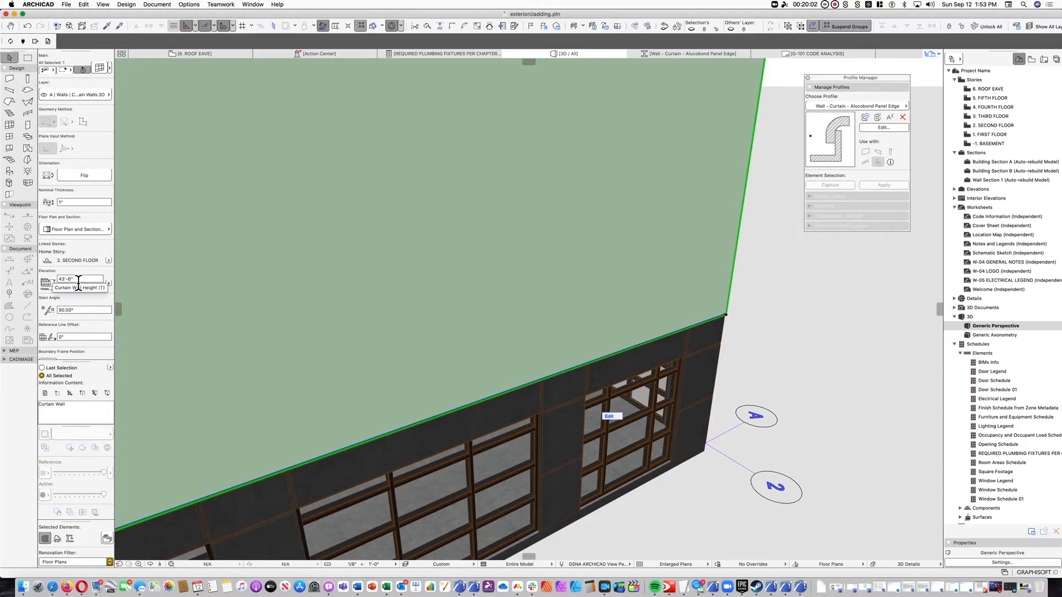
{"action": "scroll", "coordinate": [644, 336], "scroll_direction": "down", "scroll_amount": 3}
{"action": "middle_click_drag", "start_coordinate": [431, 382], "coordinate": [669, 326]}
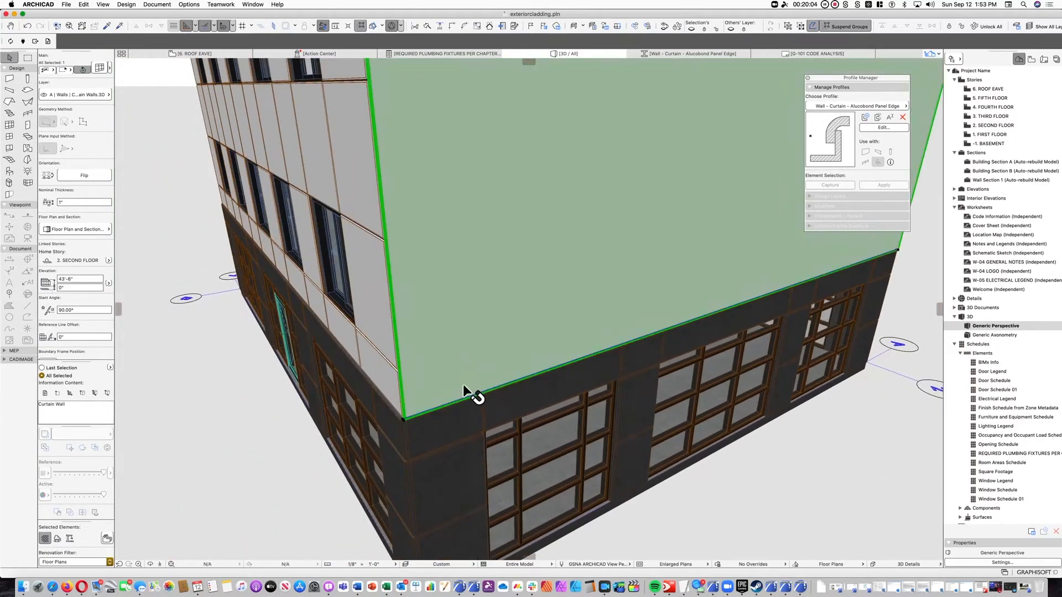
{"action": "scroll", "coordinate": [407, 427], "scroll_direction": "up", "scroll_amount": 3}
{"action": "scroll", "coordinate": [407, 427], "scroll_direction": "up", "scroll_amount": 10}
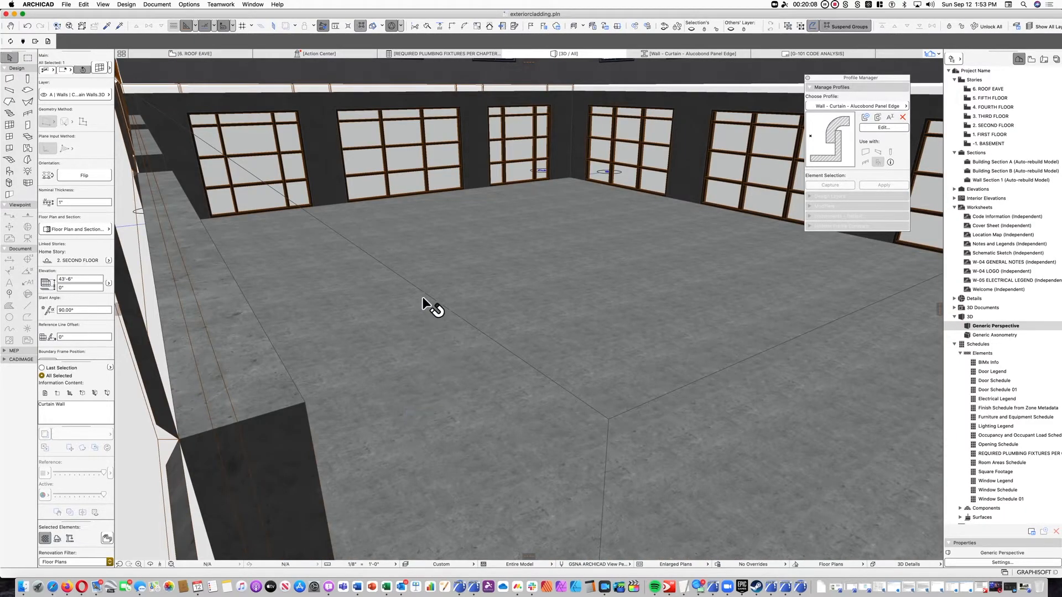
{"action": "scroll", "coordinate": [434, 308], "scroll_direction": "down", "scroll_amount": 5}
{"action": "scroll", "coordinate": [437, 279], "scroll_direction": "up", "scroll_amount": 2}
{"action": "scroll", "coordinate": [426, 287], "scroll_direction": "up", "scroll_amount": 5}
{"action": "scroll", "coordinate": [418, 304], "scroll_direction": "down", "scroll_amount": 6}
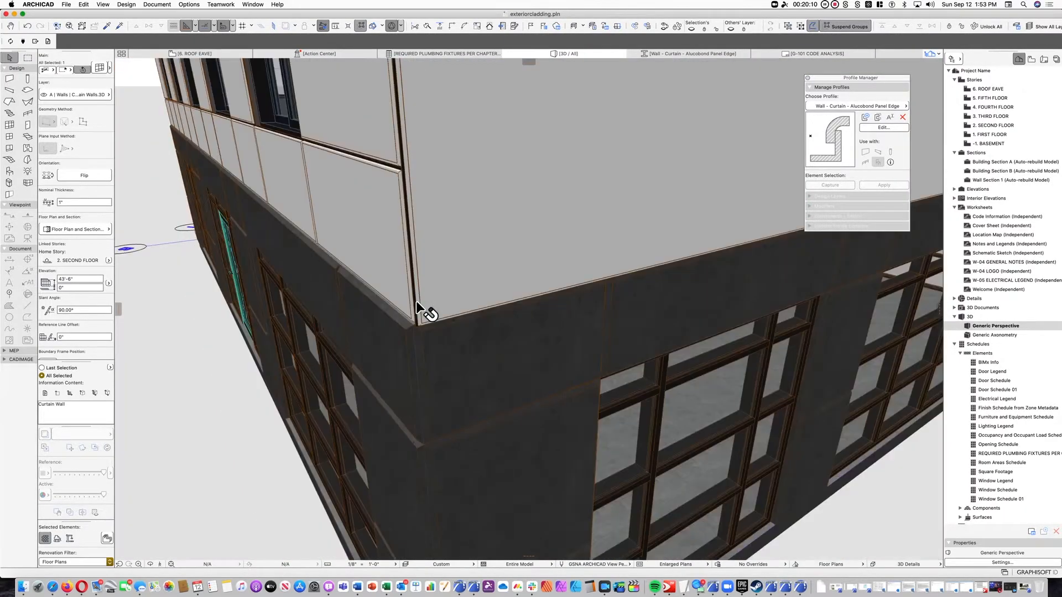
{"action": "middle_click_drag", "start_coordinate": [419, 319], "coordinate": [544, 383], "text": "shift"}
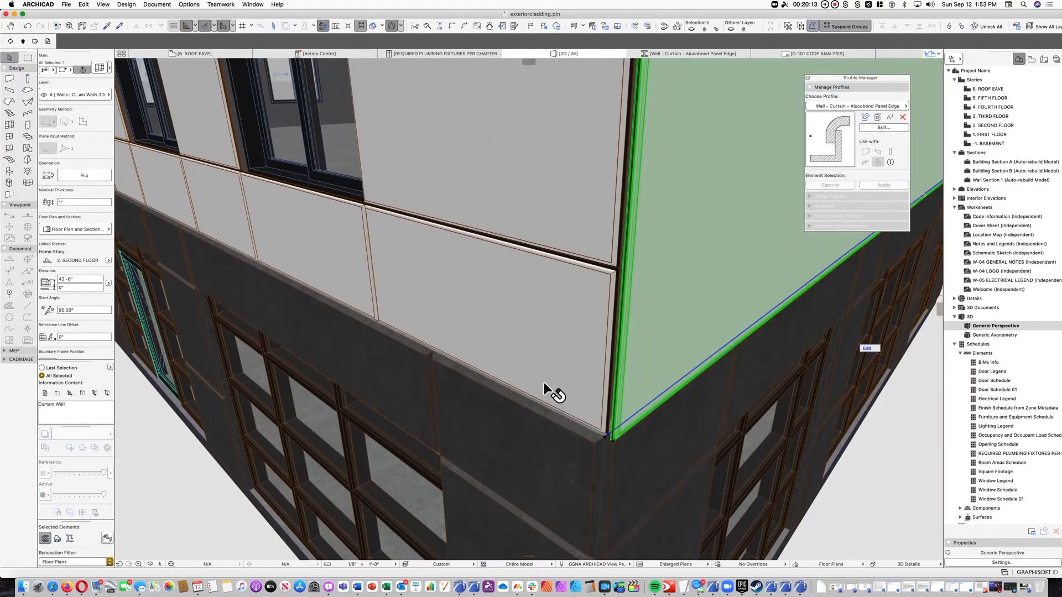
{"action": "left_click", "coordinate": [605, 436]}
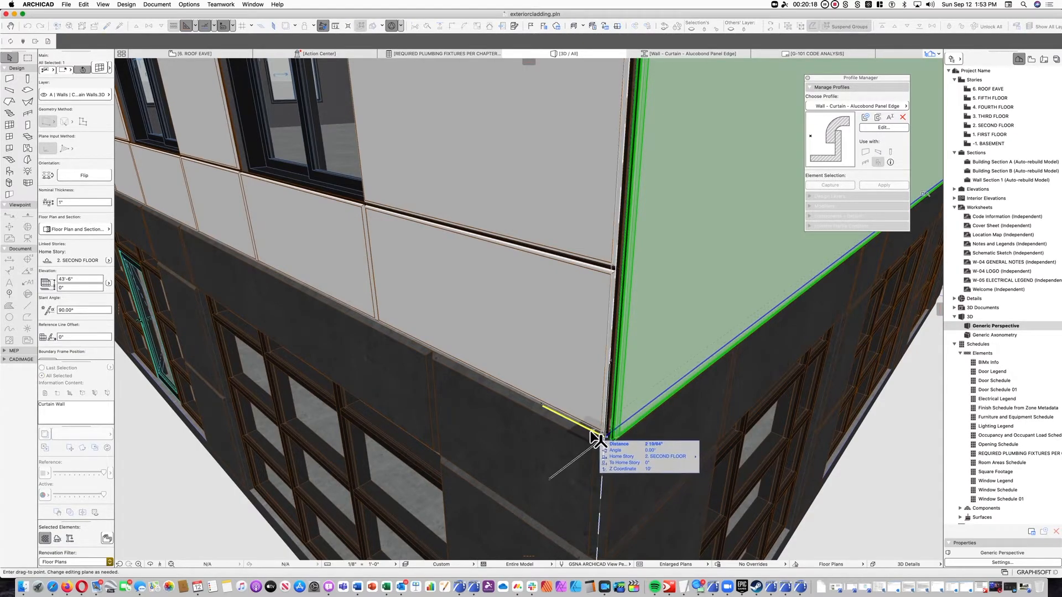
{"action": "key", "text": "Tab"}
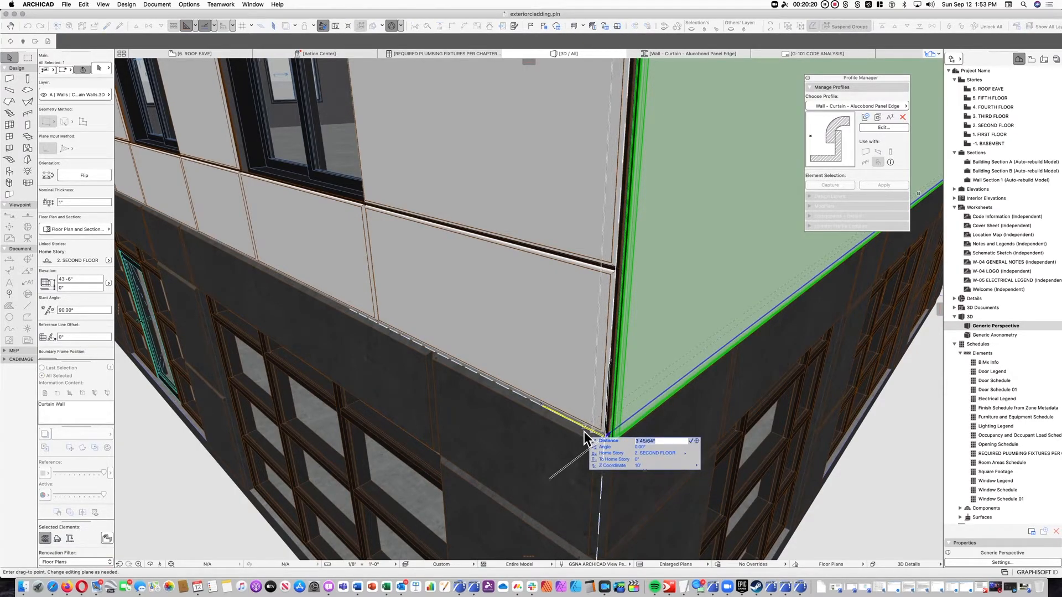
{"action": "type", "text": "2"}
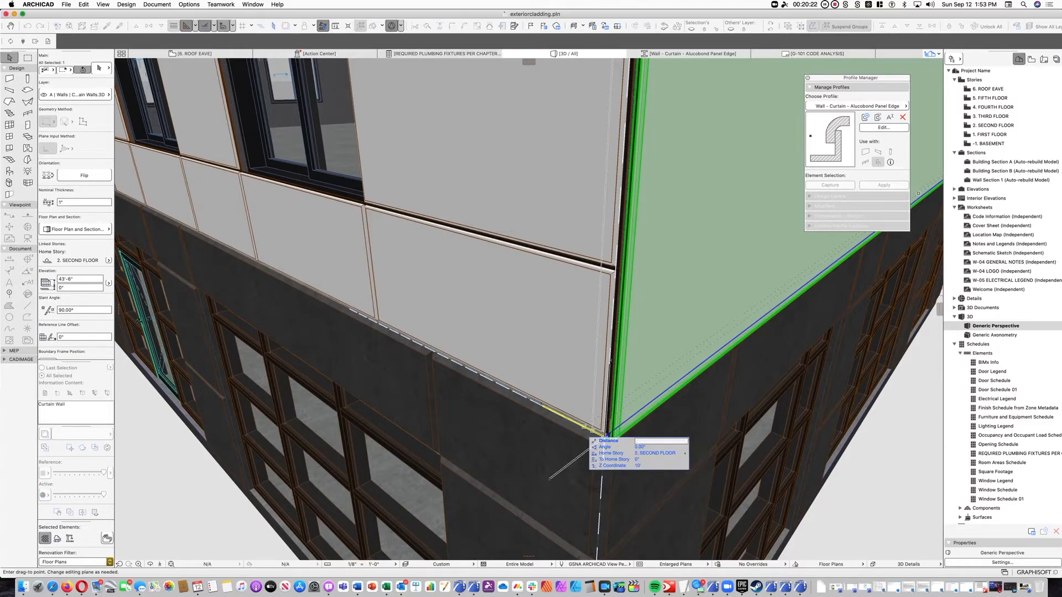
{"action": "key", "text": "Return"}
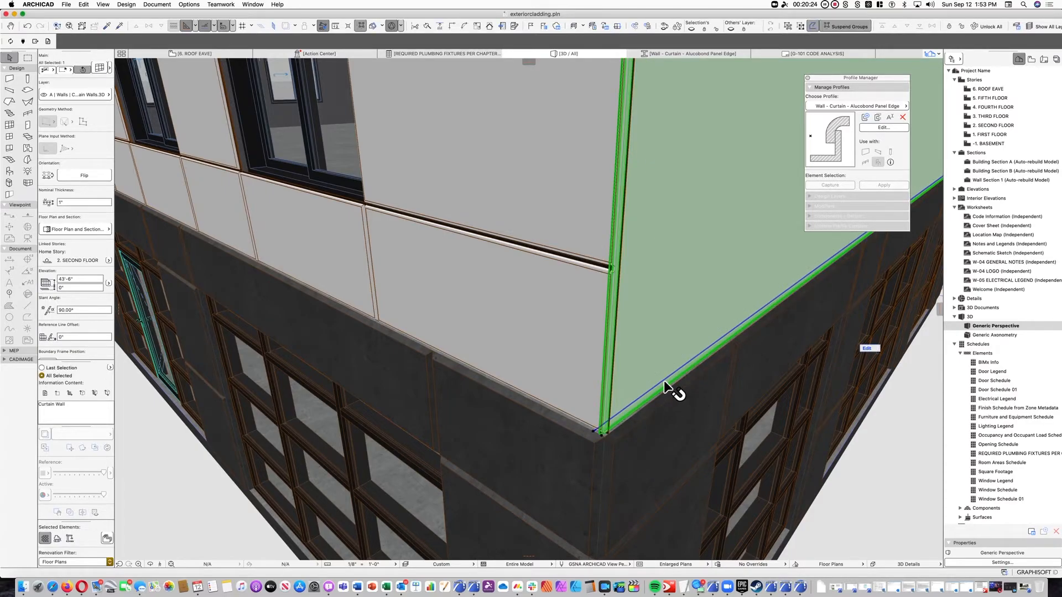
Reposition the reference line end nodes of the new and the light-panelled curtain walls to pull both back at their shared corner
{"action": "left_click", "coordinate": [592, 431]}
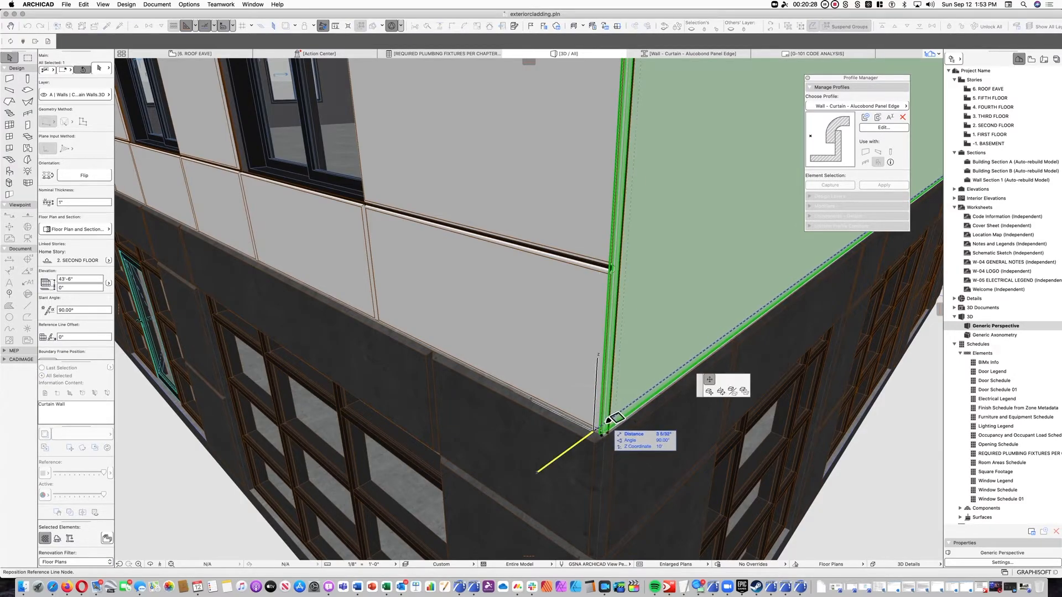
{"action": "left_click", "coordinate": [603, 430]}
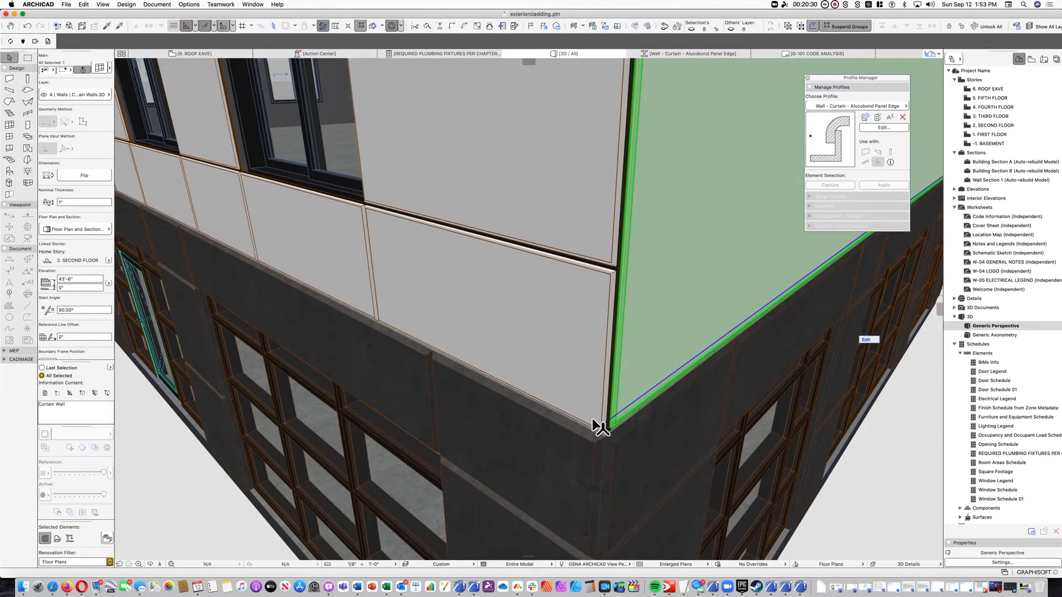
{"action": "left_click", "coordinate": [593, 420]}
{"action": "left_click", "coordinate": [611, 432]}
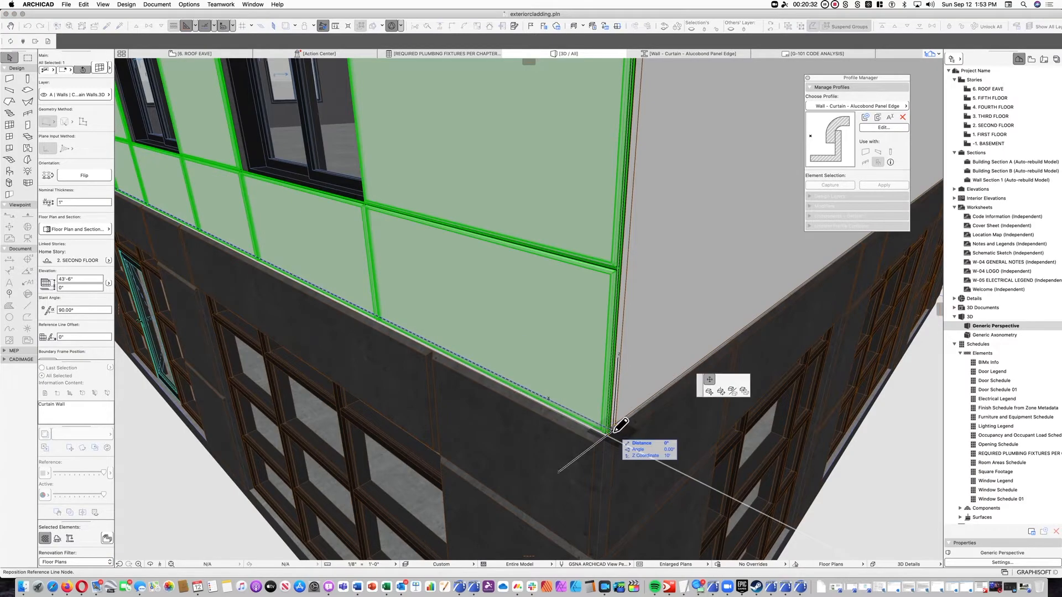
{"action": "left_click", "coordinate": [602, 430]}
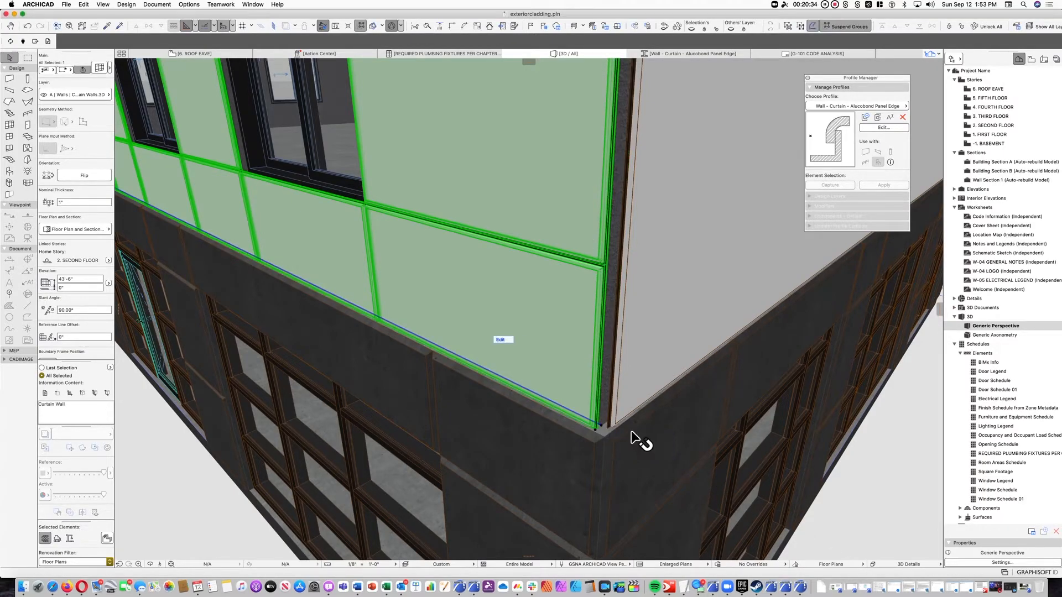
{"action": "key", "text": "Escape"}
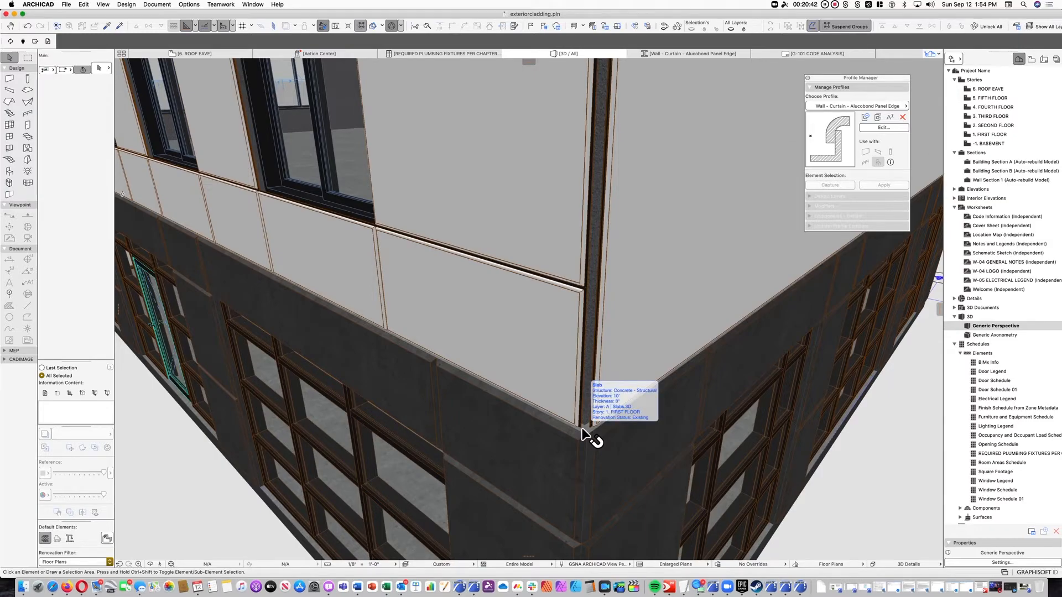
Reposition the new curtain wall's reference line end node to pull it back slightly at the facade's far corner
{"action": "scroll", "coordinate": [407, 382], "scroll_direction": "down", "scroll_amount": 10}
{"action": "middle_click_drag", "start_coordinate": [603, 273], "coordinate": [491, 382]}
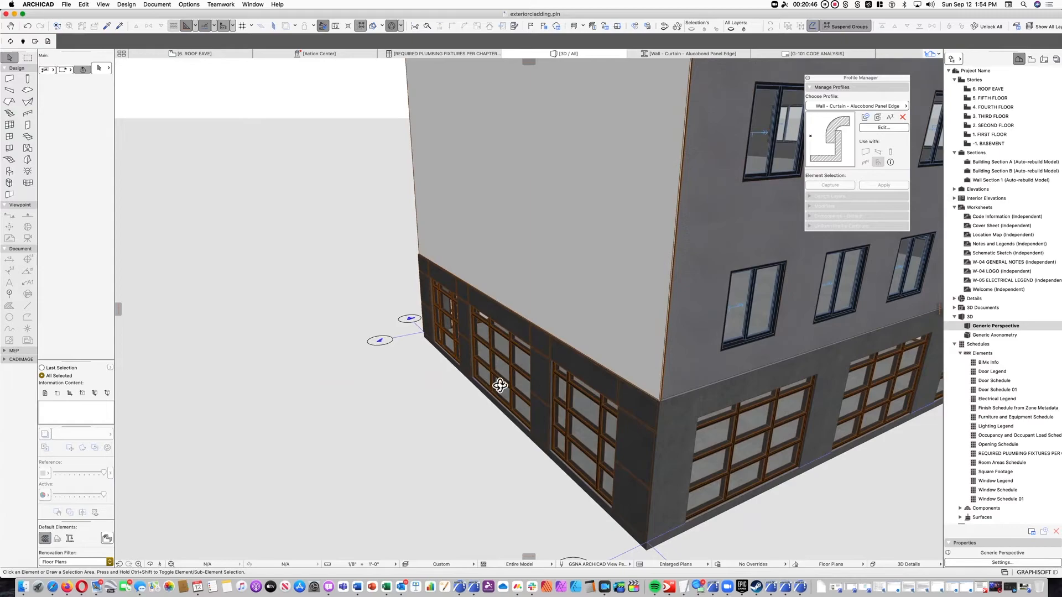
{"action": "scroll", "coordinate": [654, 387], "scroll_direction": "up", "scroll_amount": 5}
{"action": "left_click", "coordinate": [668, 417]}
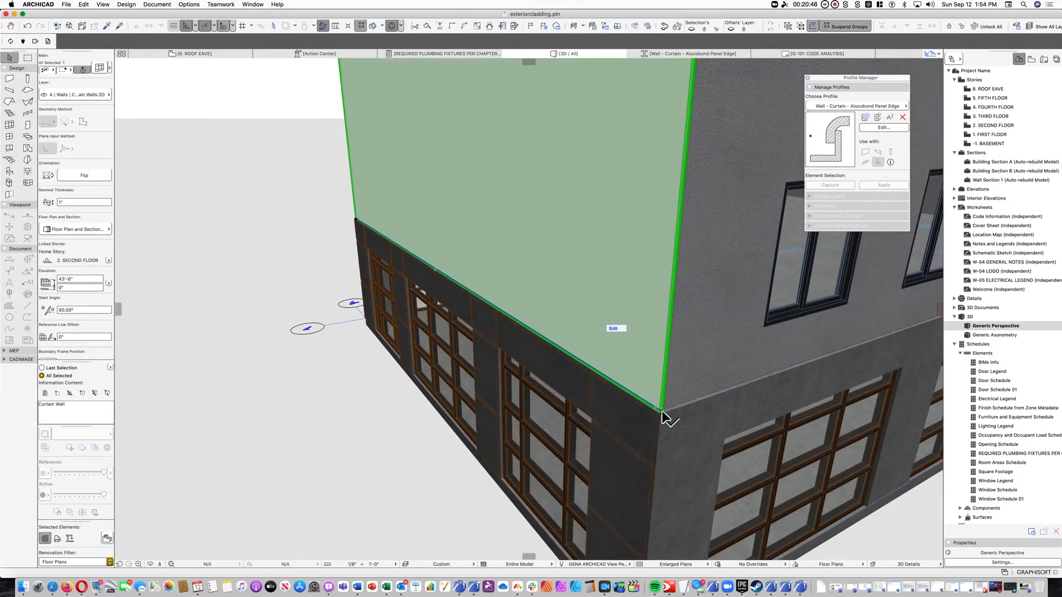
{"action": "left_click", "coordinate": [663, 410]}
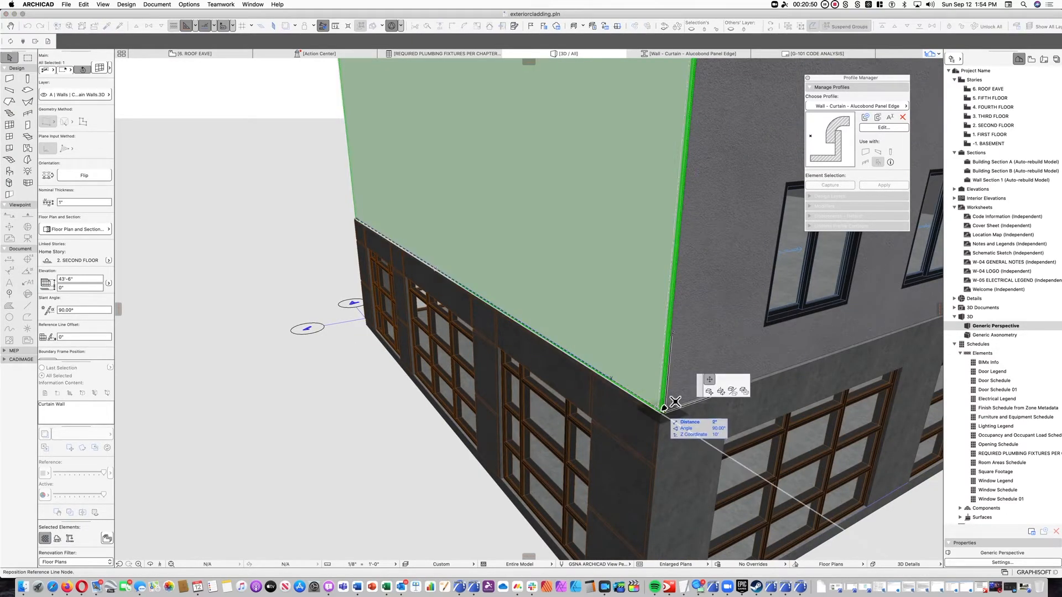
{"action": "left_click", "coordinate": [662, 409]}
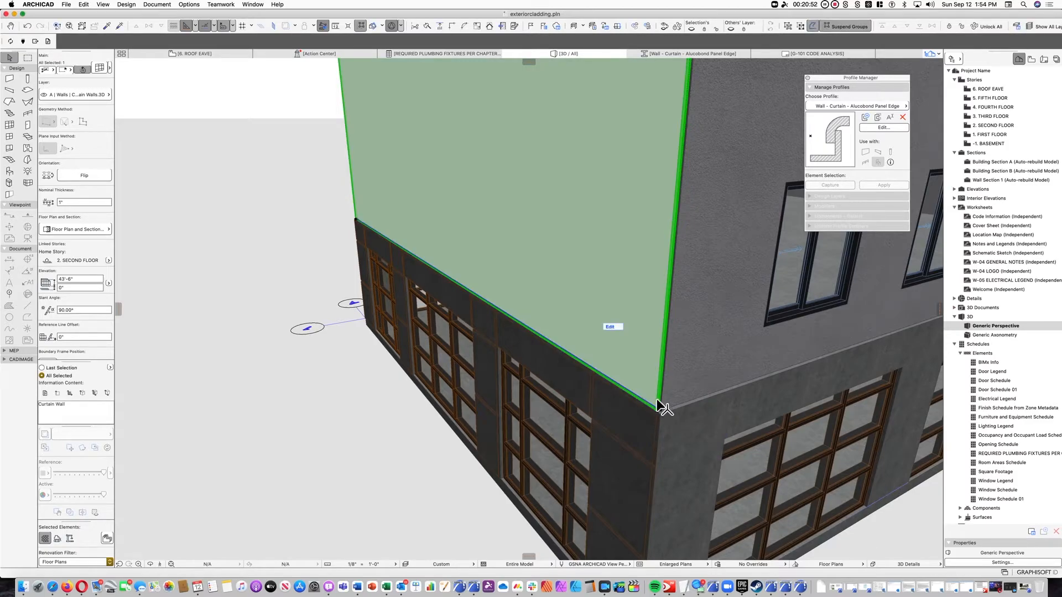
Enter Edit mode for the new curtain wall with the whole facade and its window openings in view
{"action": "scroll", "coordinate": [601, 371], "scroll_direction": "down", "scroll_amount": 5}
{"action": "middle_click_drag", "start_coordinate": [411, 365], "coordinate": [503, 308], "text": "shift"}
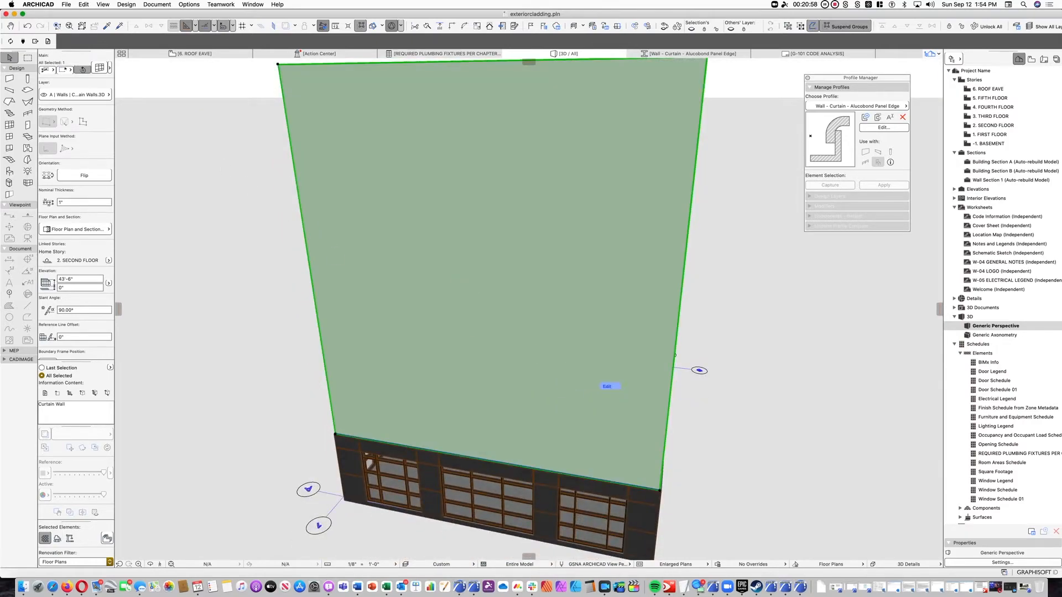
{"action": "left_click", "coordinate": [608, 387]}
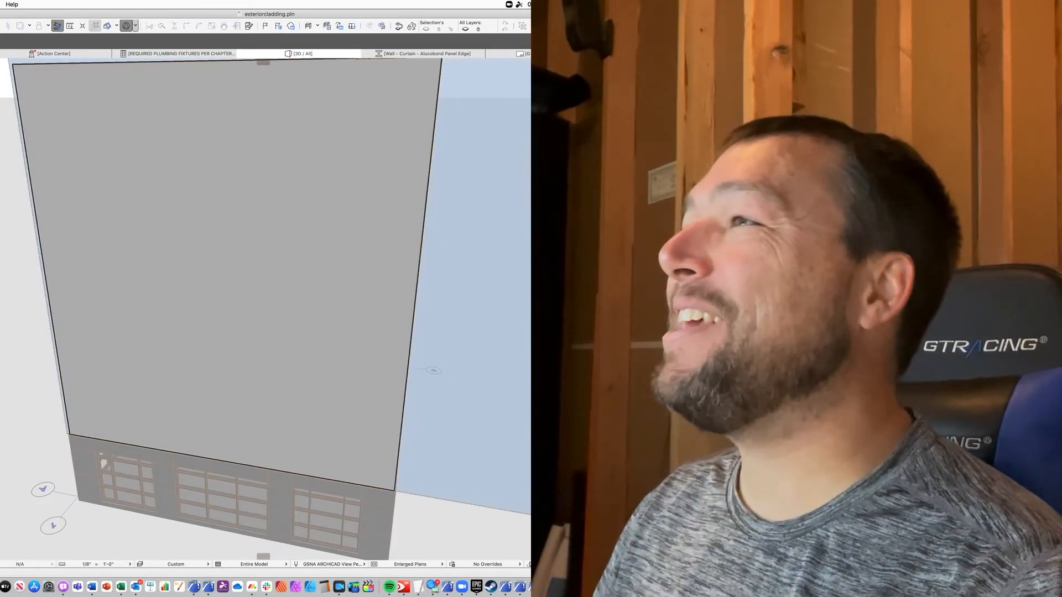
{"action": "middle_click_drag", "start_coordinate": [120, 139], "coordinate": [254, 161], "text": "shift"}
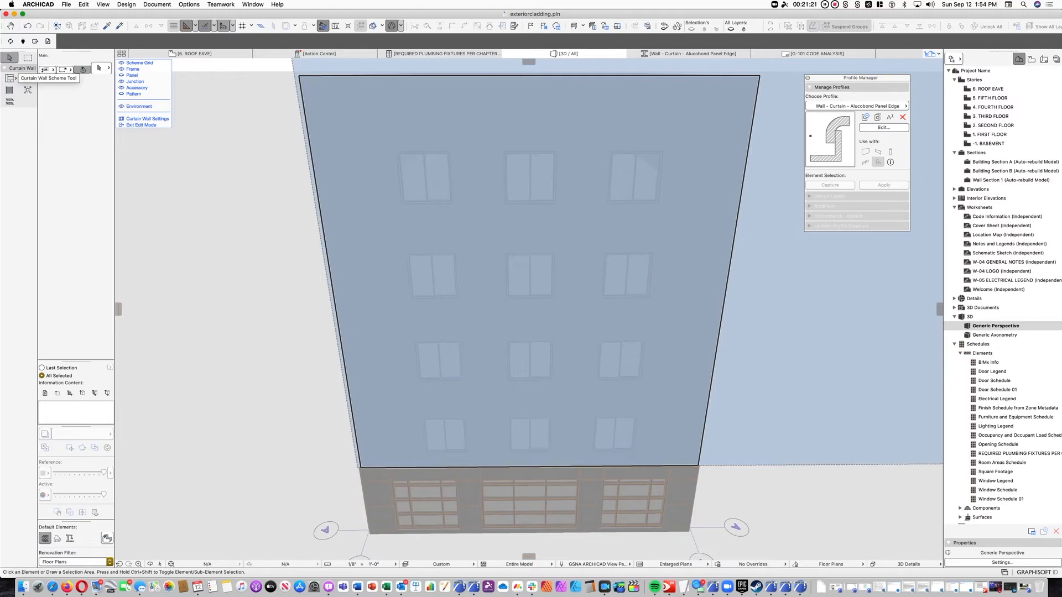
Add vertical grid lines to the new curtain wall's scheme along both side edges of all three window columns
{"action": "left_click", "coordinate": [10, 78]}
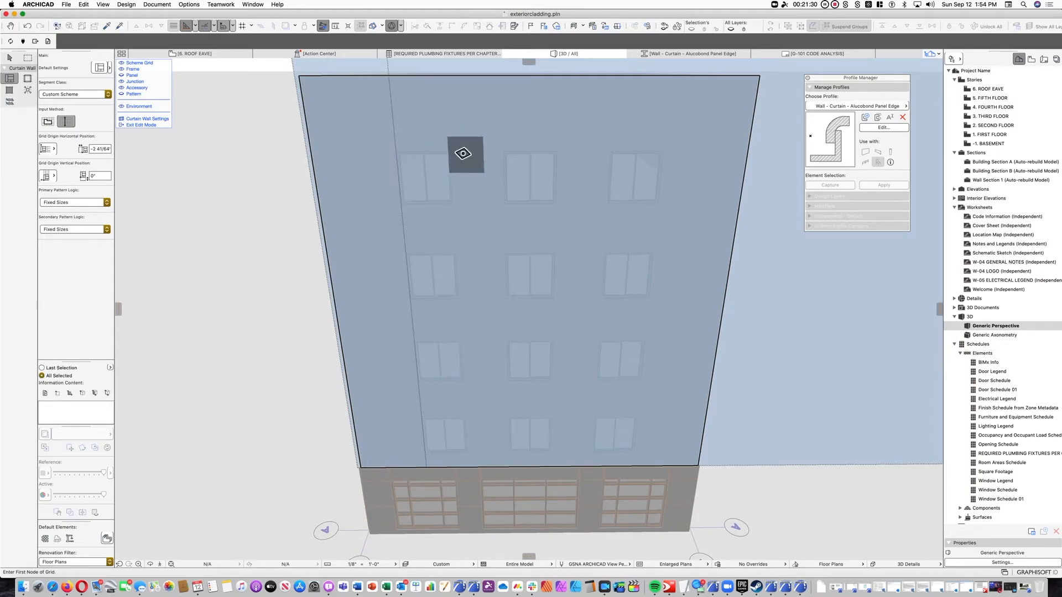
{"action": "left_click", "coordinate": [452, 151]}
{"action": "left_click", "coordinate": [452, 150]}
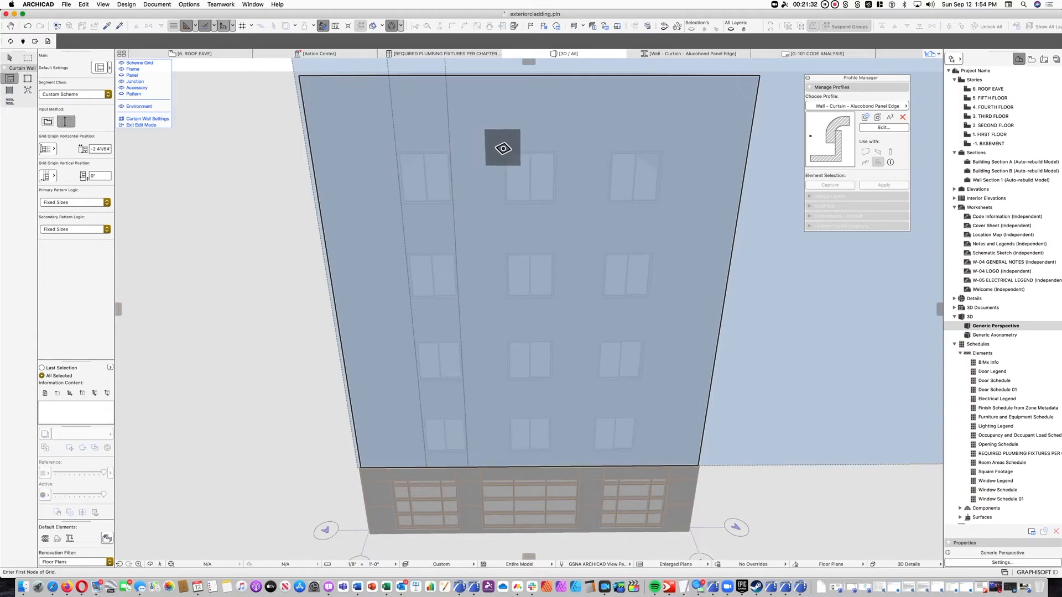
{"action": "left_click", "coordinate": [504, 148]}
{"action": "left_click", "coordinate": [505, 134]}
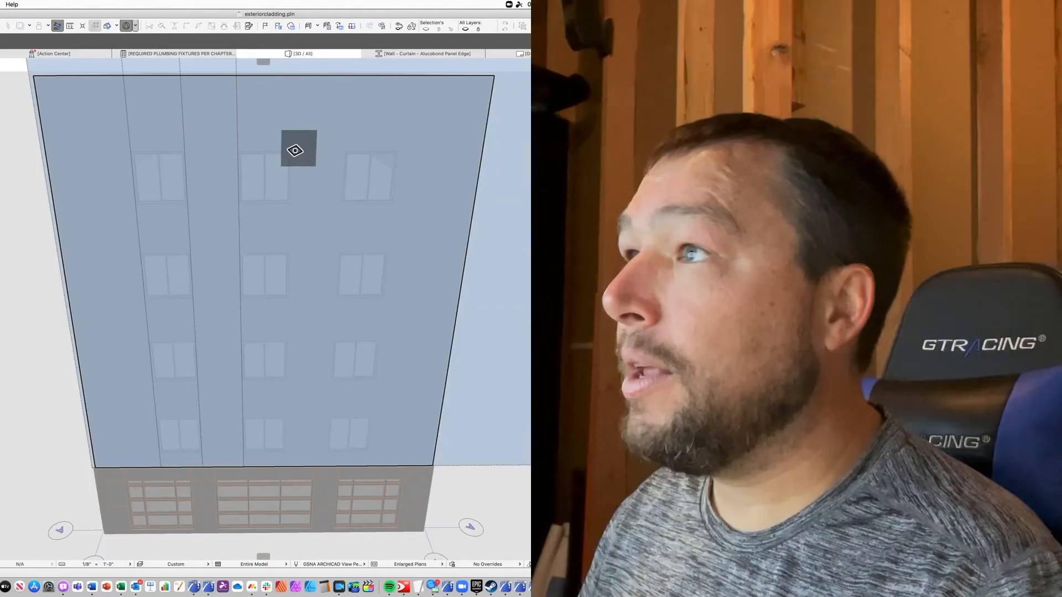
{"action": "left_click", "coordinate": [556, 146]}
{"action": "left_click", "coordinate": [293, 127]}
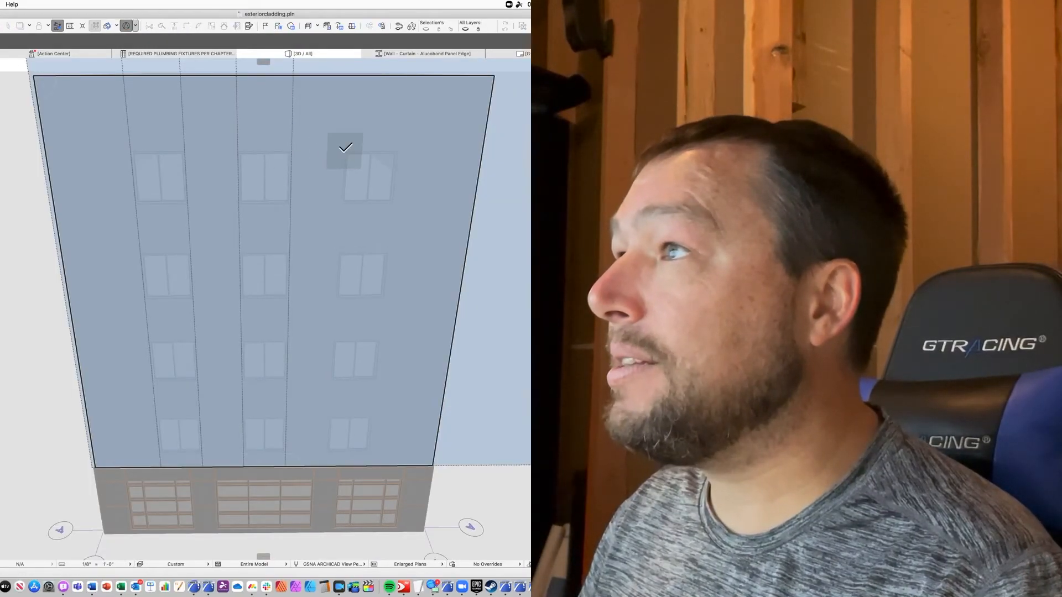
{"action": "left_click", "coordinate": [344, 148]}
{"action": "left_click", "coordinate": [351, 125]}
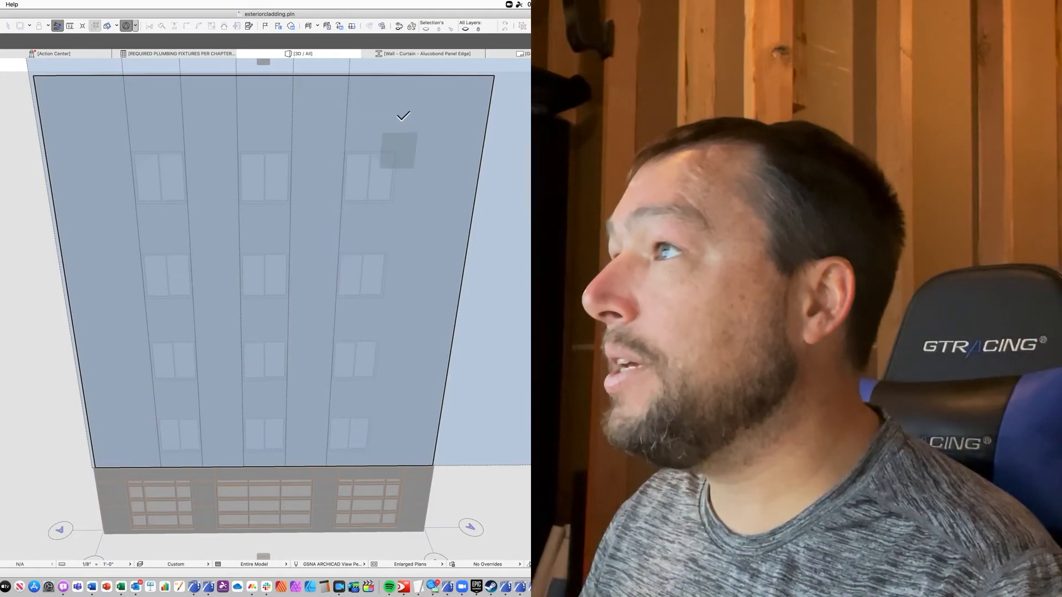
{"action": "left_click", "coordinate": [402, 113]}
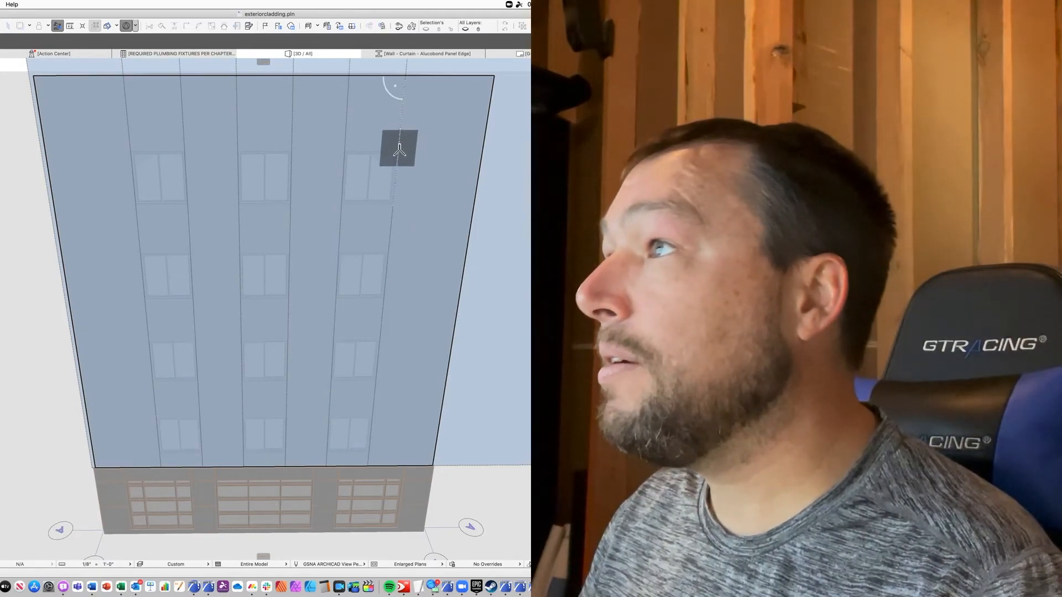
Add horizontal grid lines across the curtain wall at the head and sill of the uppermost window row
{"action": "left_click", "coordinate": [399, 150]}
{"action": "left_click", "coordinate": [436, 147]}
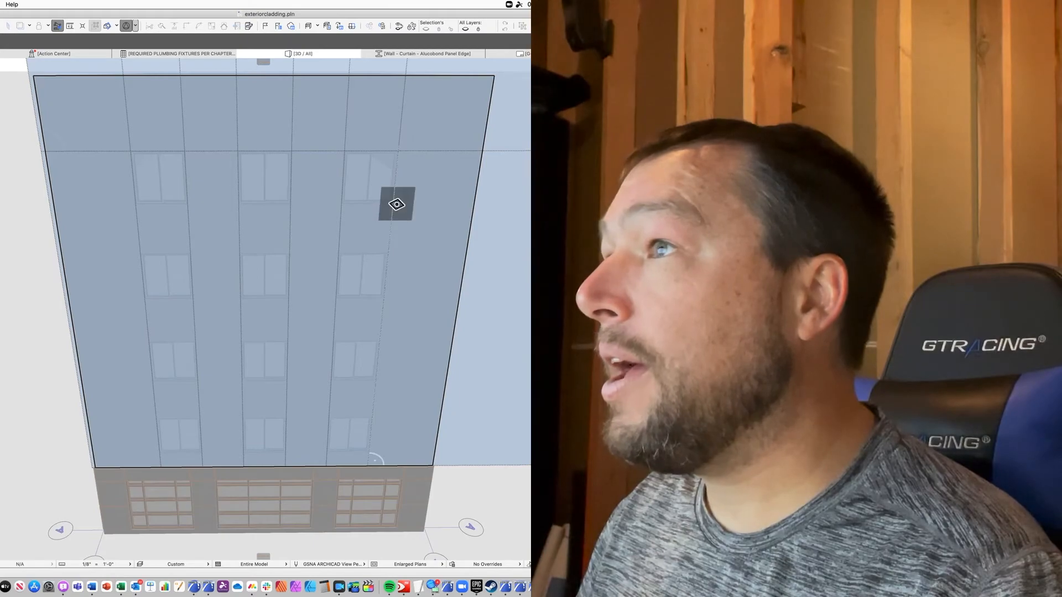
{"action": "left_click", "coordinate": [395, 202]}
{"action": "left_click", "coordinate": [419, 203]}
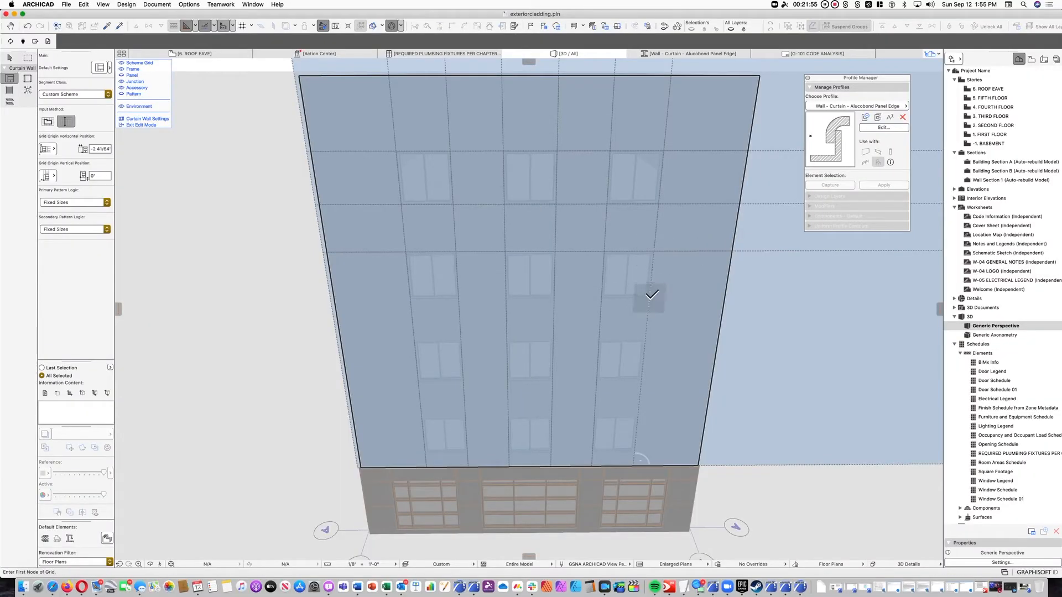
Add horizontal grid lines at the second window row's sill and at the heads and sills of the two rows below it
{"action": "left_click", "coordinate": [651, 296]}
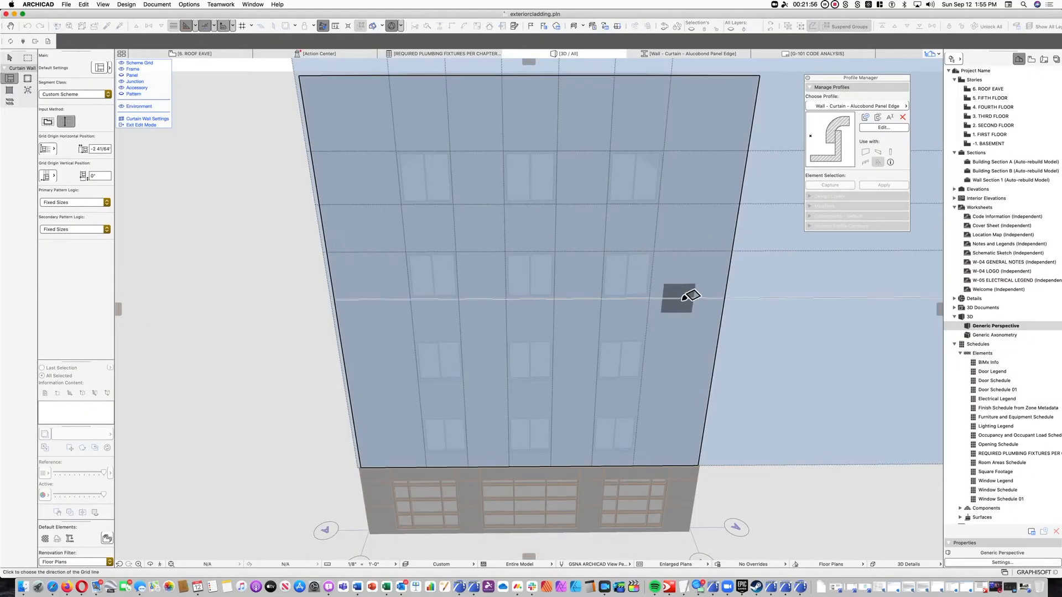
{"action": "left_click", "coordinate": [645, 337]}
{"action": "left_click", "coordinate": [710, 347]}
{"action": "left_click", "coordinate": [698, 357]}
{"action": "left_click", "coordinate": [643, 380]}
{"action": "left_click", "coordinate": [662, 383]}
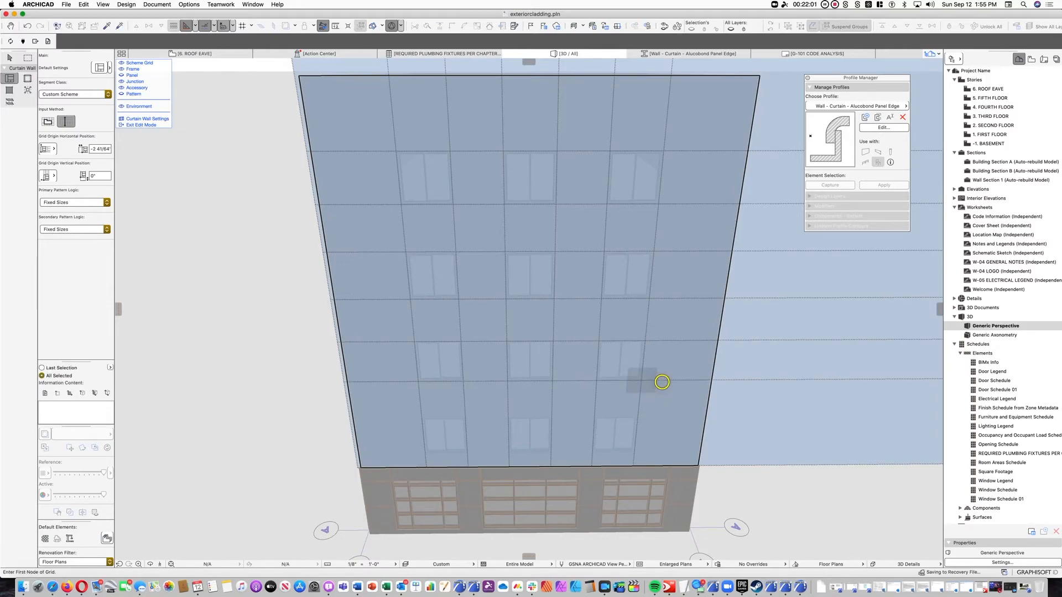
{"action": "left_click", "coordinate": [638, 418]}
{"action": "left_click", "coordinate": [651, 445]}
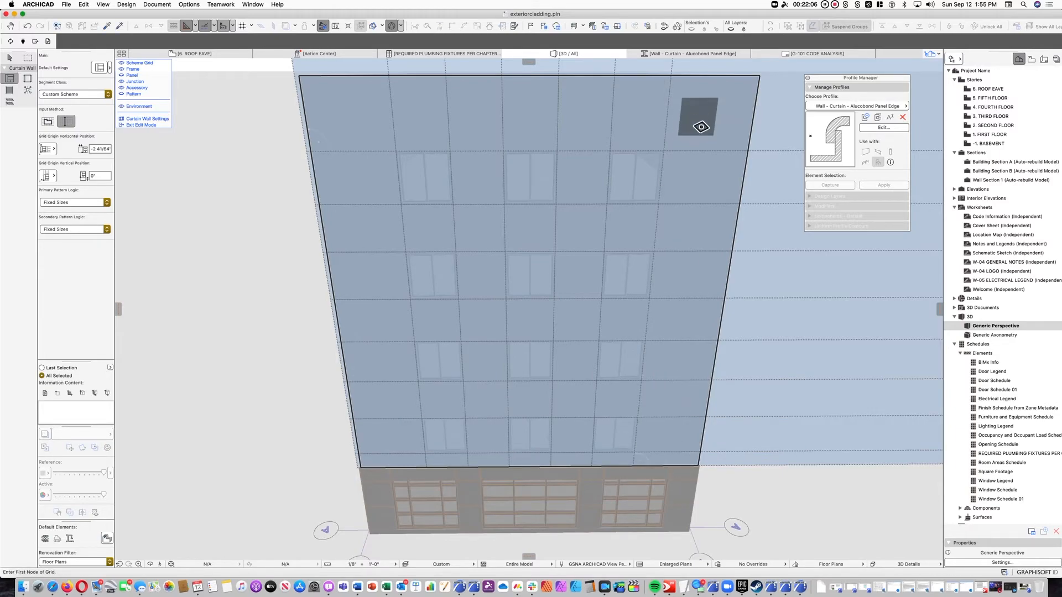
Add a vertical grid line midway through each outer bay, between the outermost windows and the facade edges
{"action": "left_click", "coordinate": [706, 150]}
{"action": "left_click", "coordinate": [718, 115]}
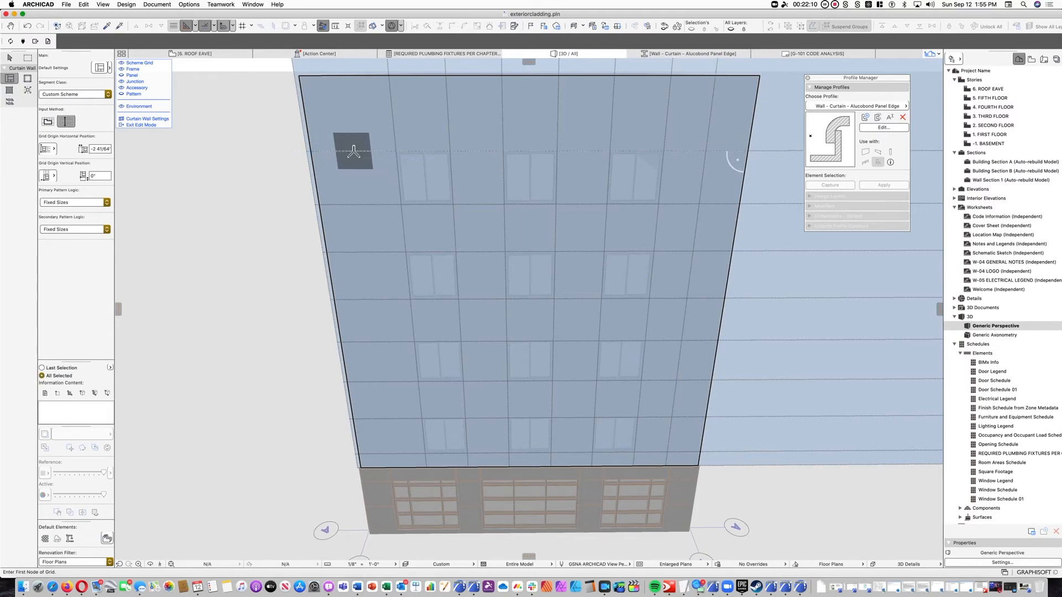
{"action": "left_click", "coordinate": [352, 150]}
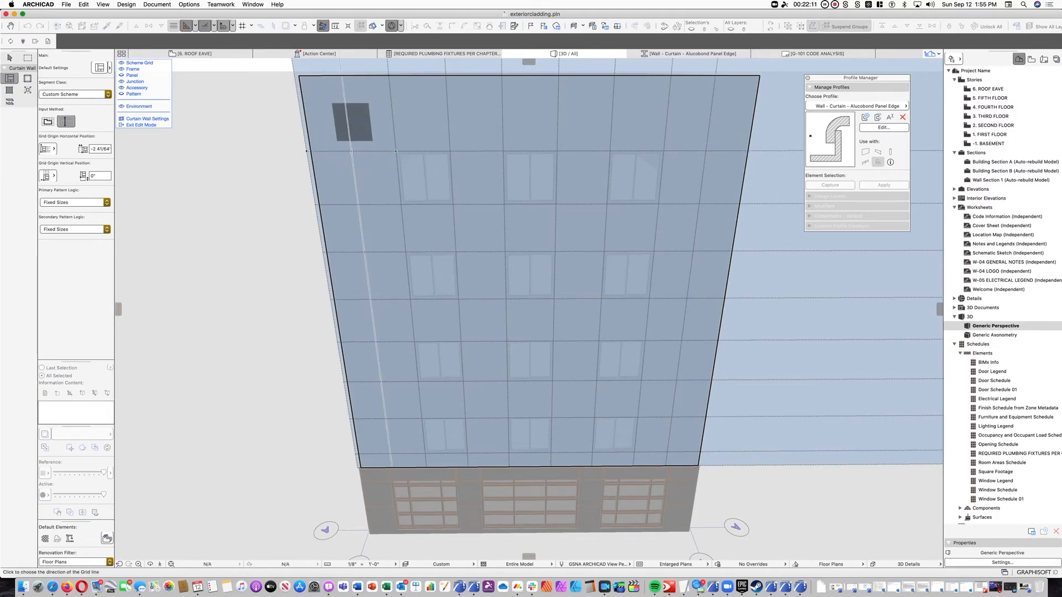
{"action": "left_click", "coordinate": [353, 121]}
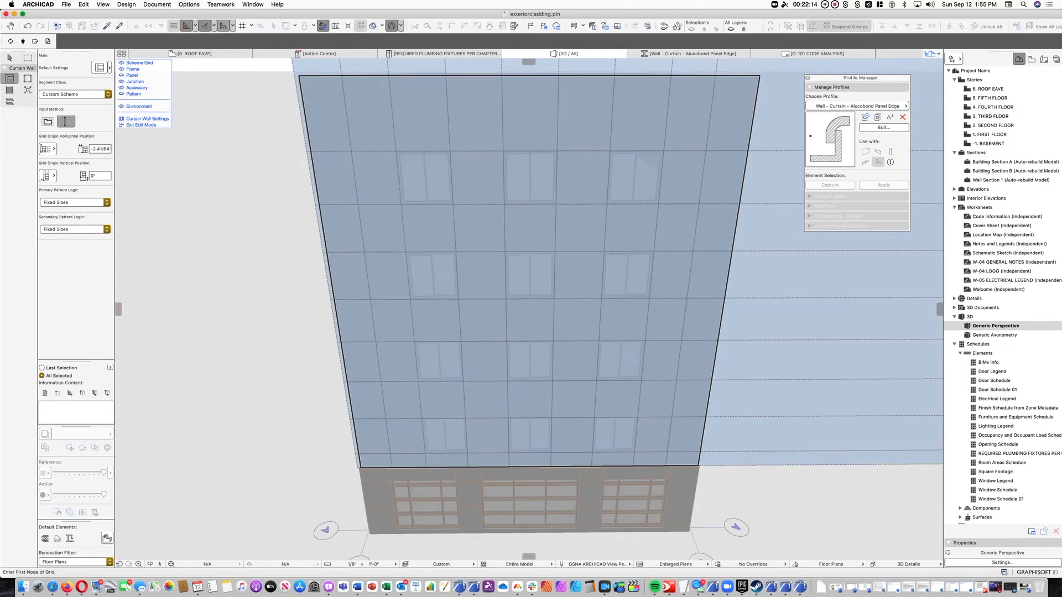
Display the curtain wall's panels and delete the three panels covering the uppermost row of windows
{"action": "left_click", "coordinate": [120, 75]}
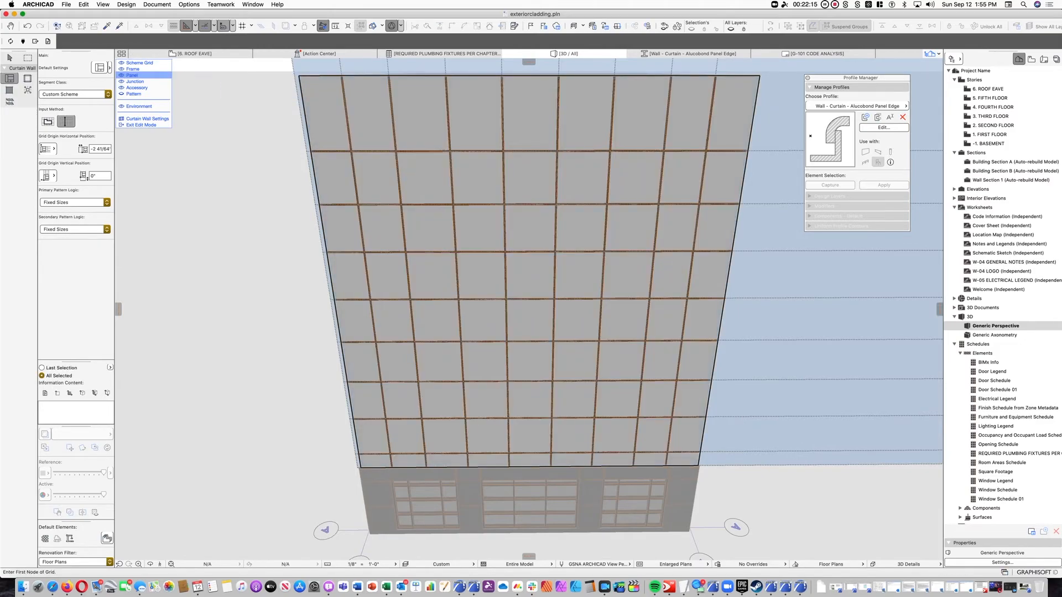
{"action": "left_click", "coordinate": [10, 58]}
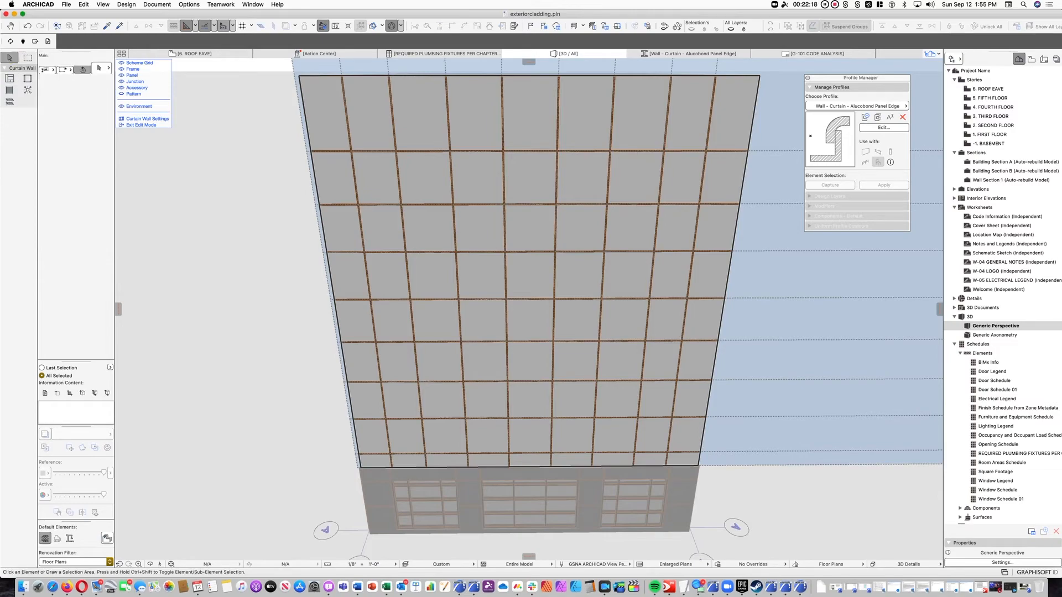
{"action": "left_click", "coordinate": [423, 188]}
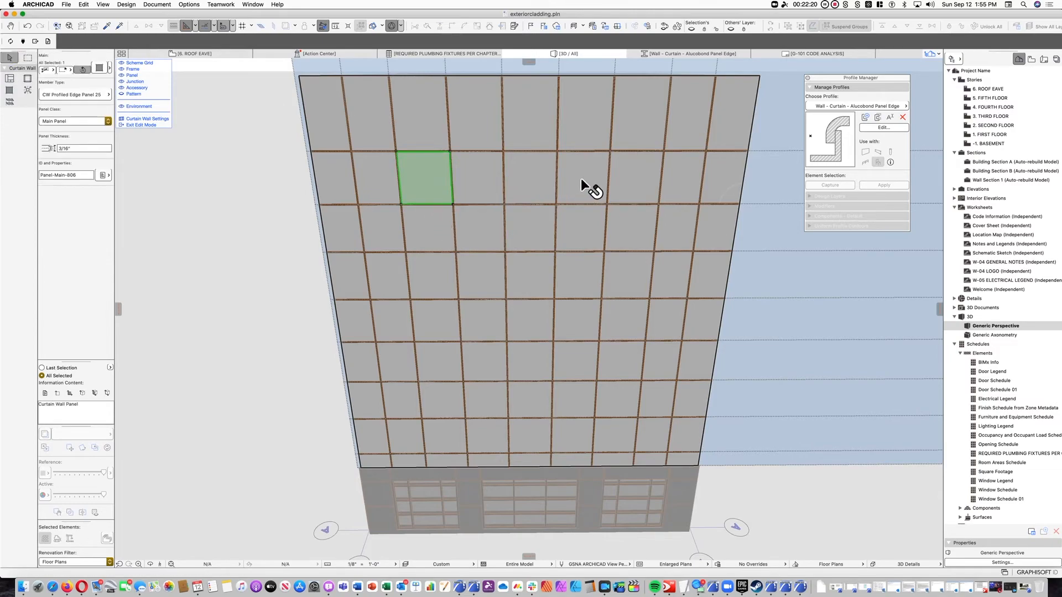
{"action": "key", "text": "Delete"}
{"action": "left_click", "coordinate": [524, 172]}
{"action": "key", "text": "Delete"}
{"action": "left_click", "coordinate": [643, 171]}
Delete the panels covering the windows in the three lower window rows
{"action": "left_click", "coordinate": [636, 278]}
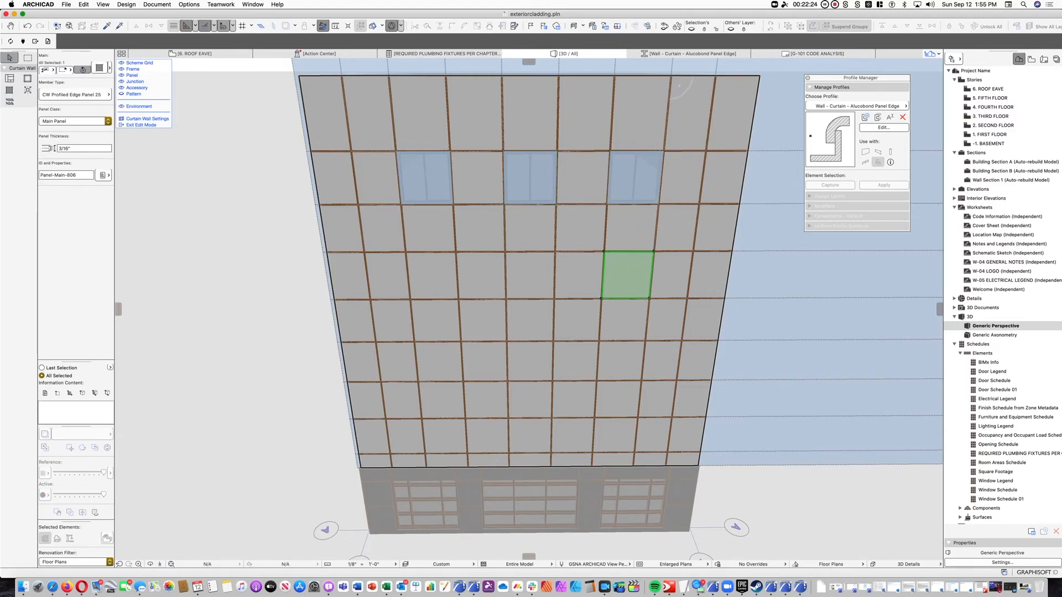
{"action": "key", "text": "Delete"}
{"action": "left_click", "coordinate": [625, 354]}
{"action": "key", "text": "Delete"}
{"action": "left_click", "coordinate": [609, 442]}
{"action": "key", "text": "Delete"}
{"action": "left_click", "coordinate": [539, 434]}
{"action": "key", "text": "Delete"}
{"action": "left_click", "coordinate": [455, 432]}
{"action": "key", "text": "Delete"}
{"action": "left_click", "coordinate": [444, 361]}
{"action": "key", "text": "Delete"}
{"action": "left_click", "coordinate": [439, 280]}
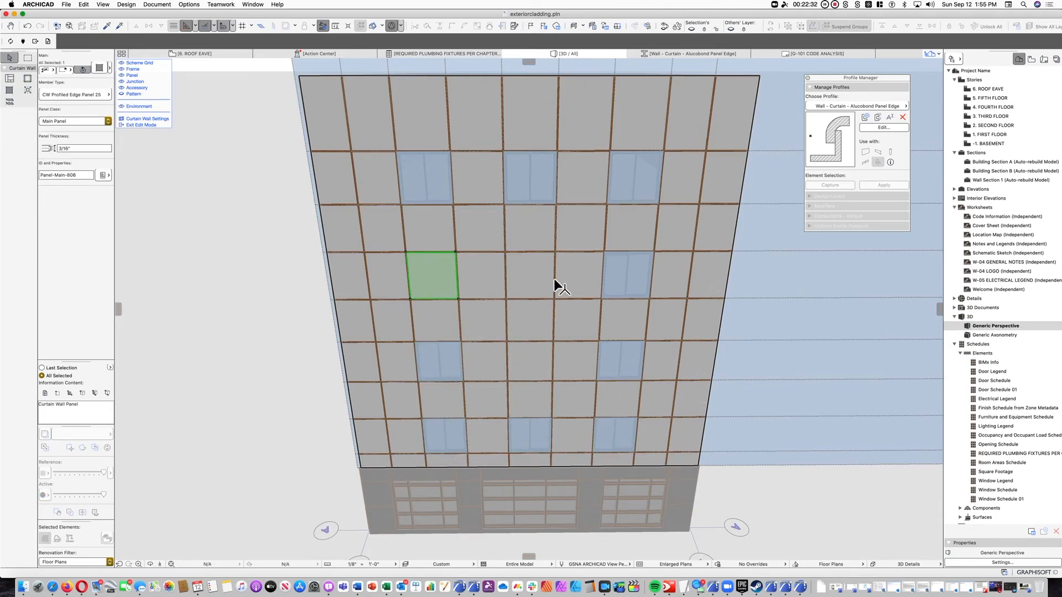
{"action": "left_click", "coordinate": [540, 276]}
{"action": "key", "text": "Delete"}
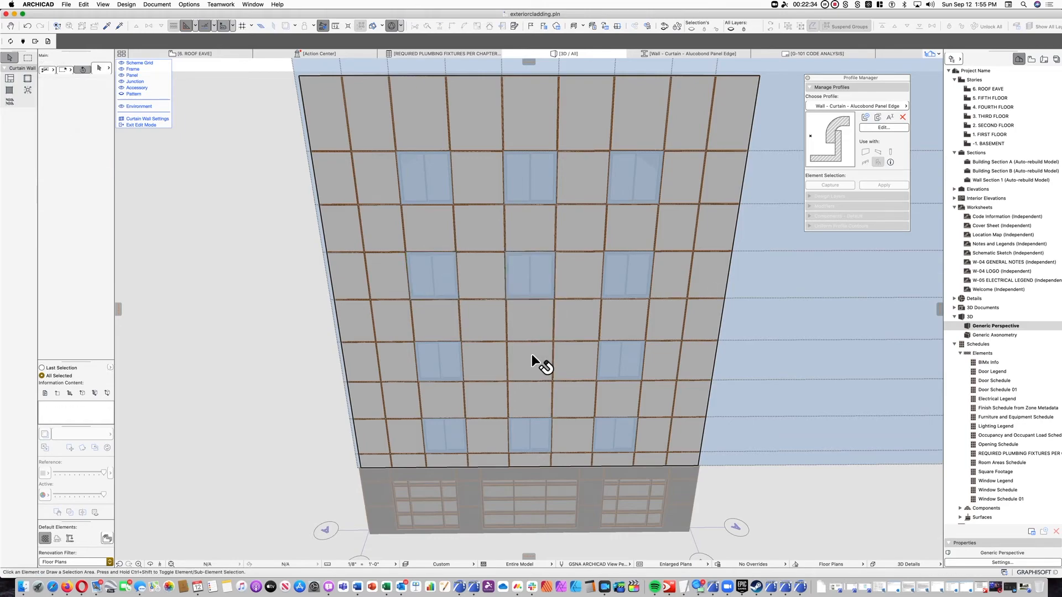
Exit Edit mode, deselect the curtain wall, and inspect the building corner where the two panelled facades meet
{"action": "left_click", "coordinate": [139, 125]}
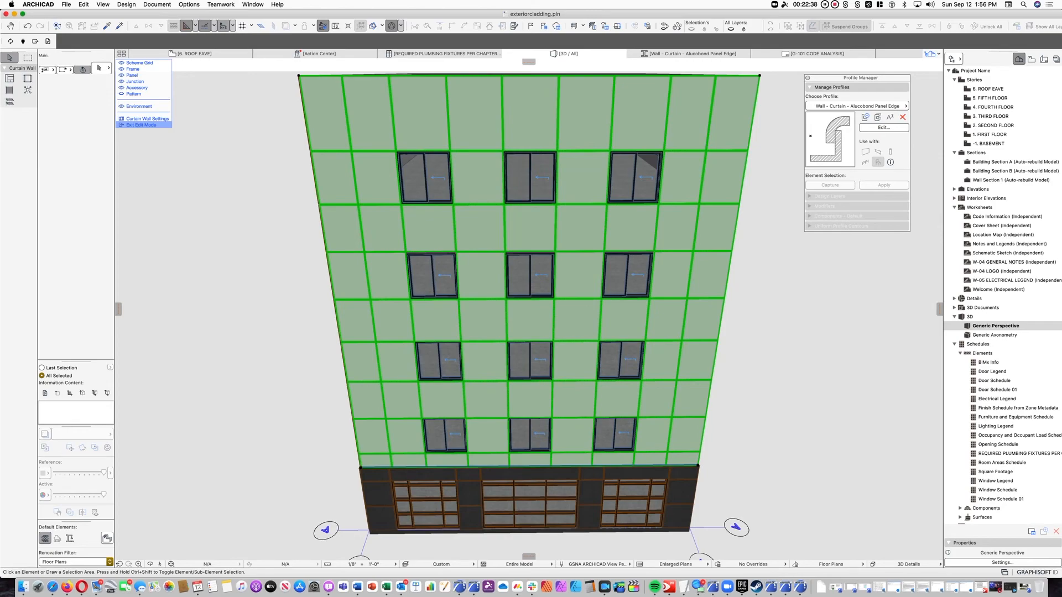
{"action": "left_click", "coordinate": [164, 225]}
{"action": "middle_click_drag", "start_coordinate": [223, 265], "coordinate": [499, 202], "text": "shift"}
{"action": "scroll", "coordinate": [442, 337], "scroll_direction": "up", "scroll_amount": 10}
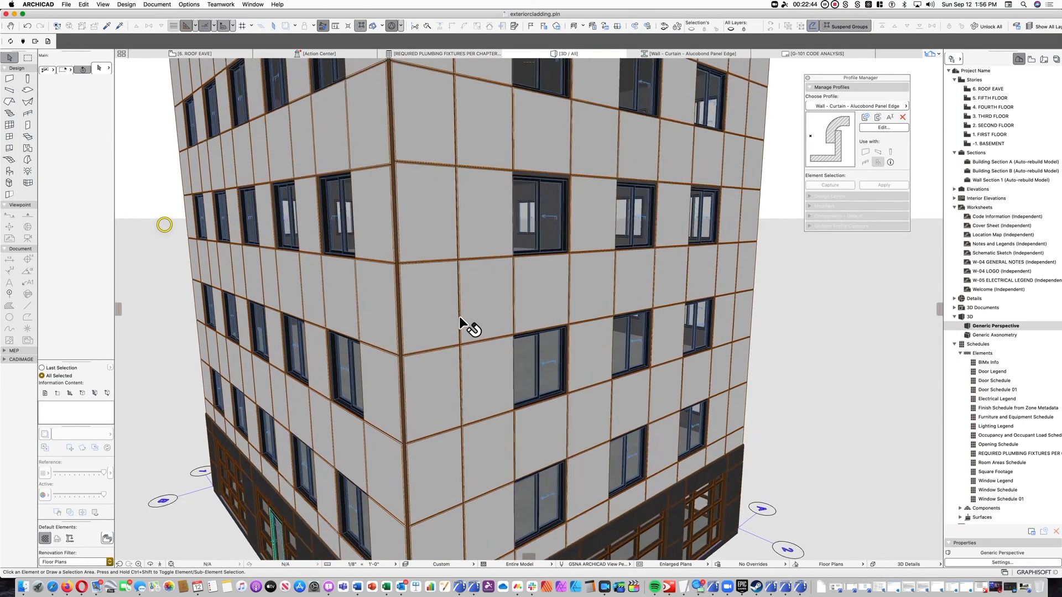
{"action": "scroll", "coordinate": [458, 332], "scroll_direction": "down", "scroll_amount": 5}
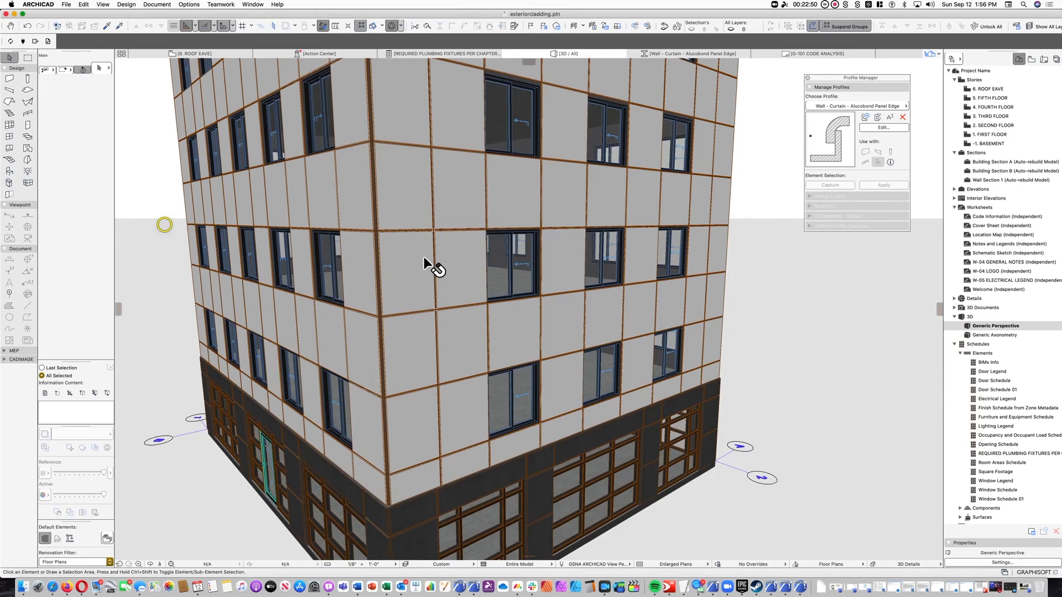
{"action": "mouse_move", "coordinate": [425, 254]}
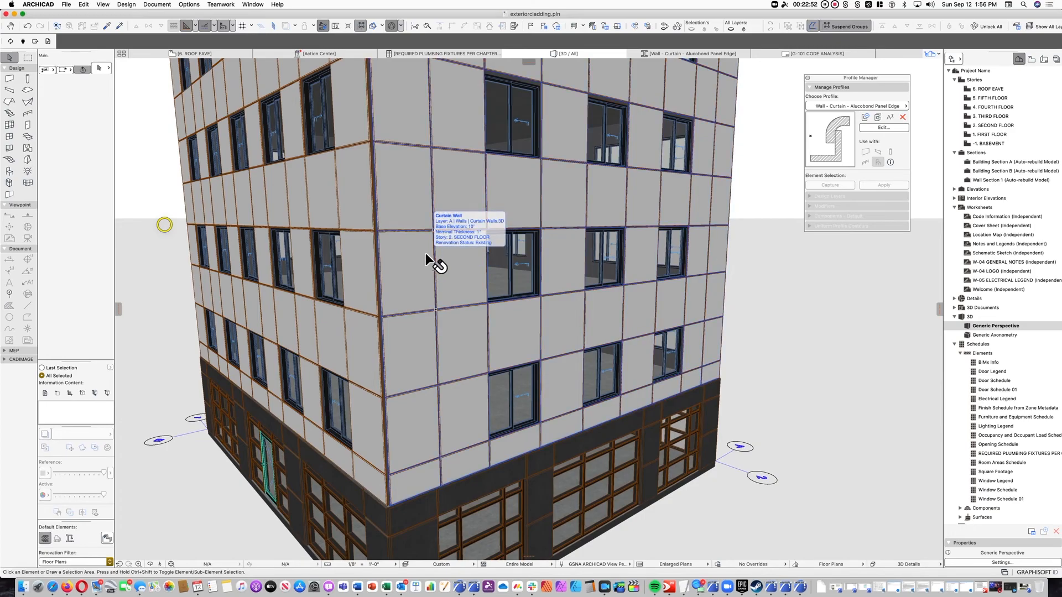